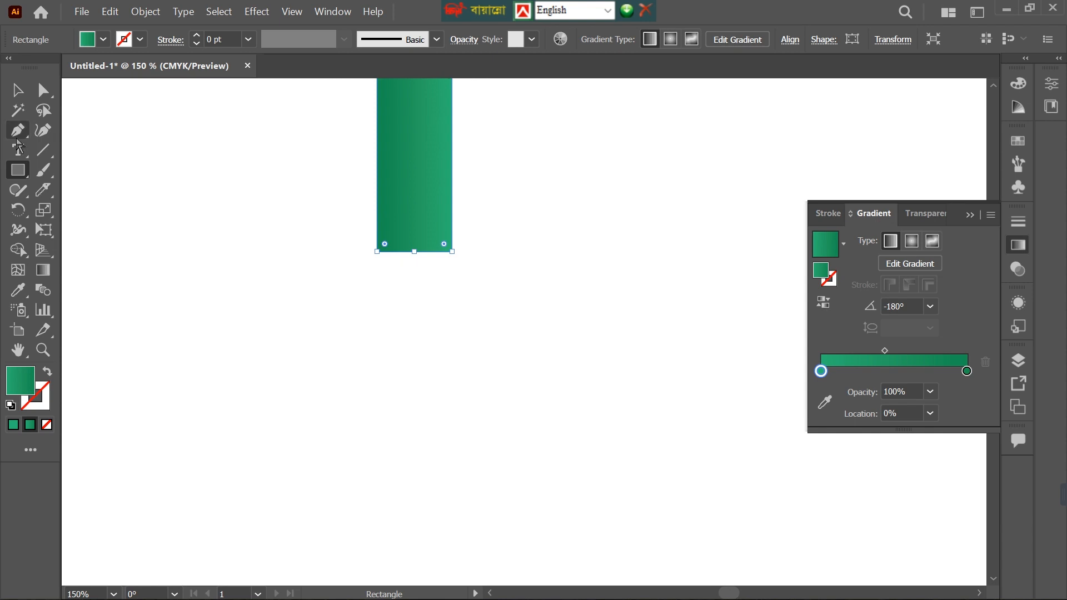
Pull the midpoint of the green rectangle's bottom edge downward and convert it to a smooth anchor, forming a rounded tip.
left_click(17, 140)
left_click(414, 252)
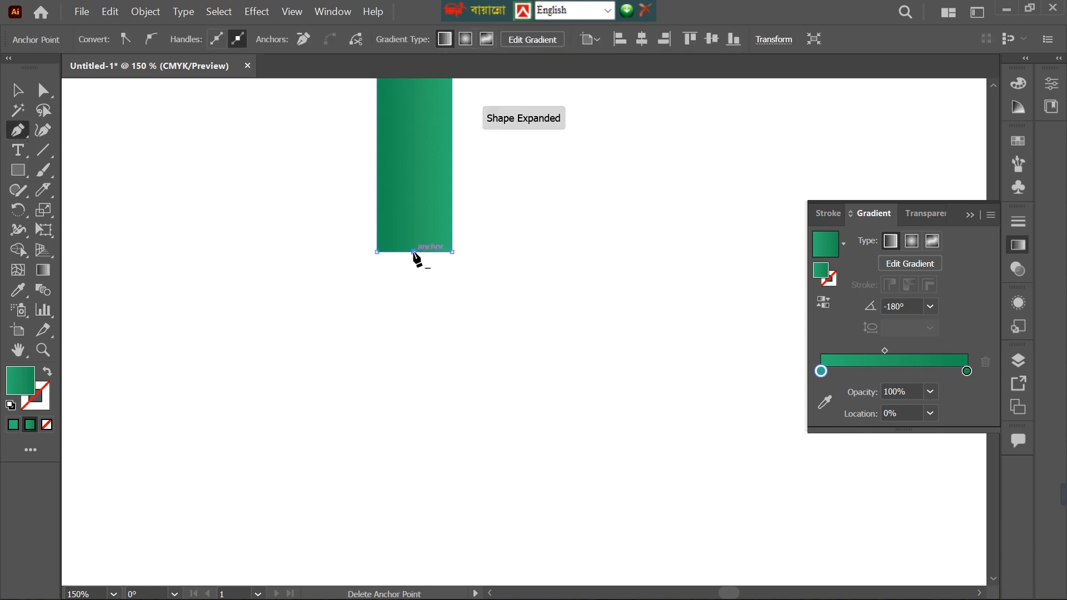
key("a")
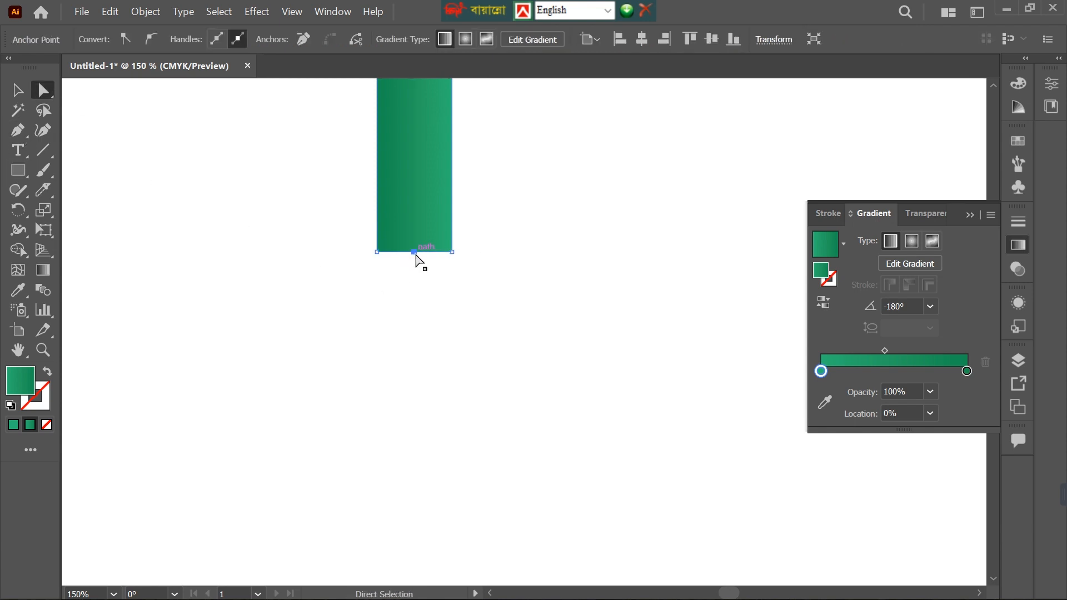
left_click_drag(415, 255, 413, 331)
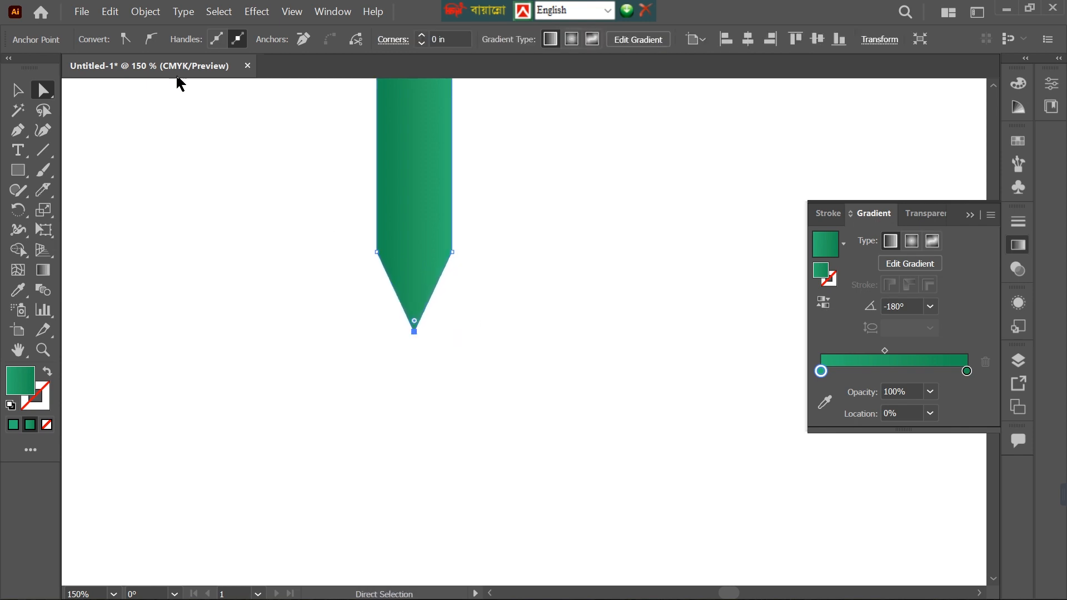
left_click(151, 39)
key("v")
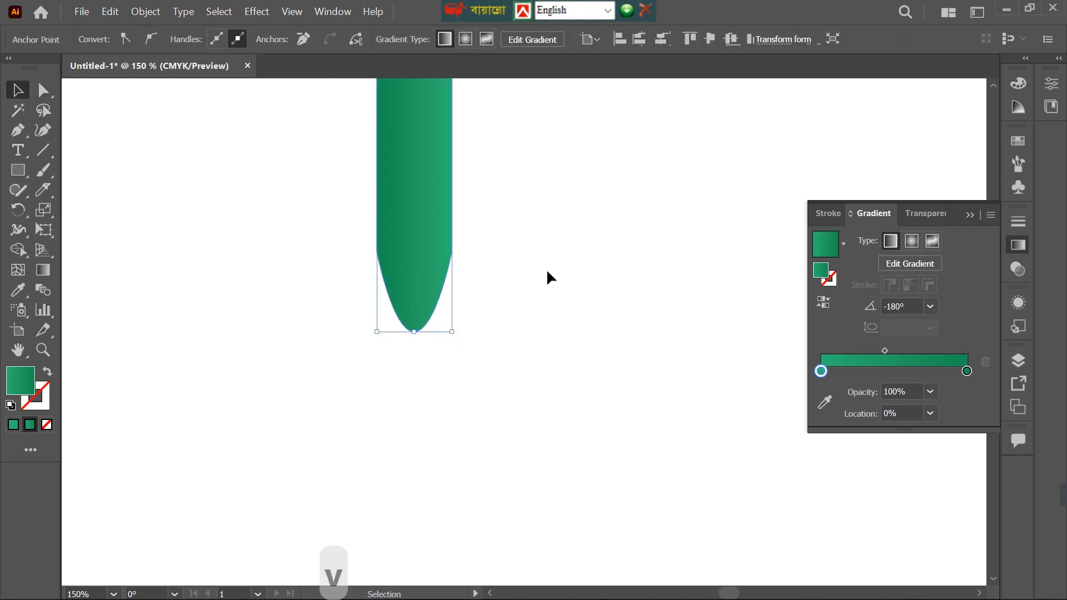
left_click(547, 273)
Duplicate the round-tipped strip twice to its right so that three strips stand edge to edge.
key("ctrl+0")
scroll(424, 280, "up", 2)
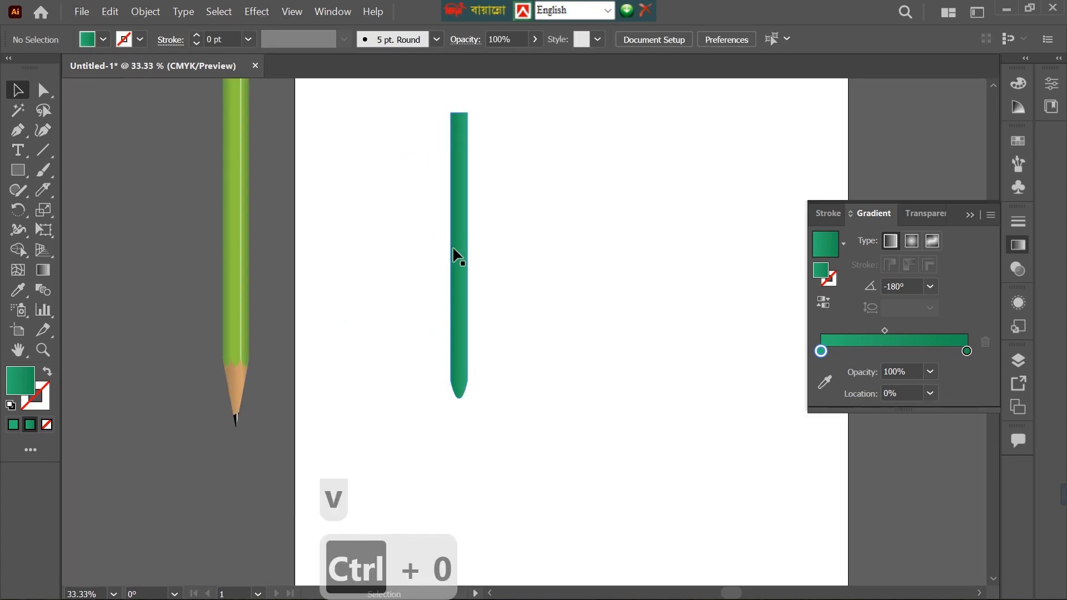
left_click_drag(462, 264, 481, 267)
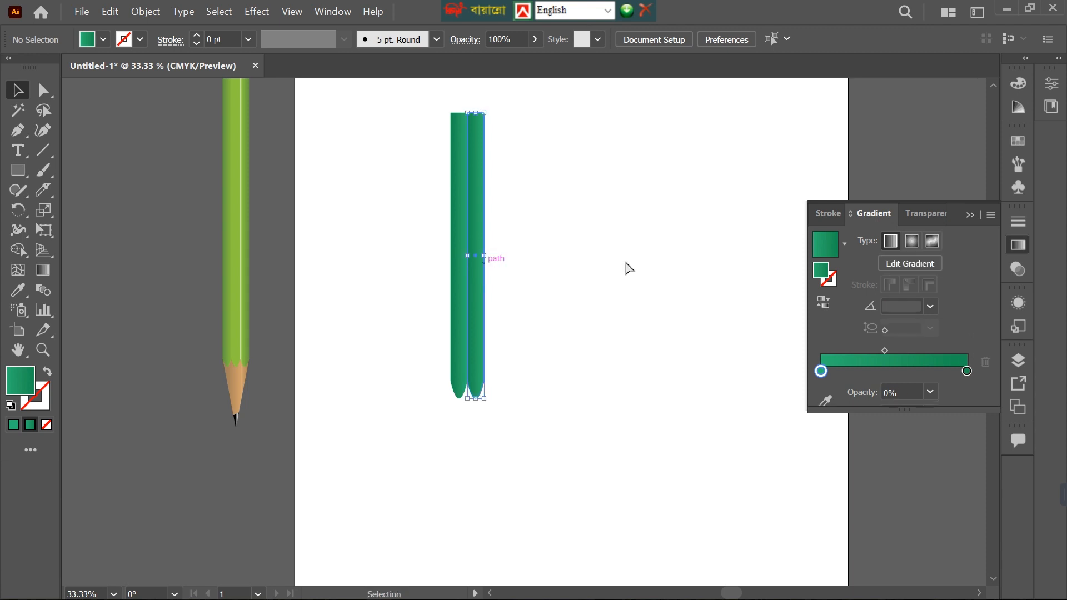
key("ctrl+d")
left_click(550, 538)
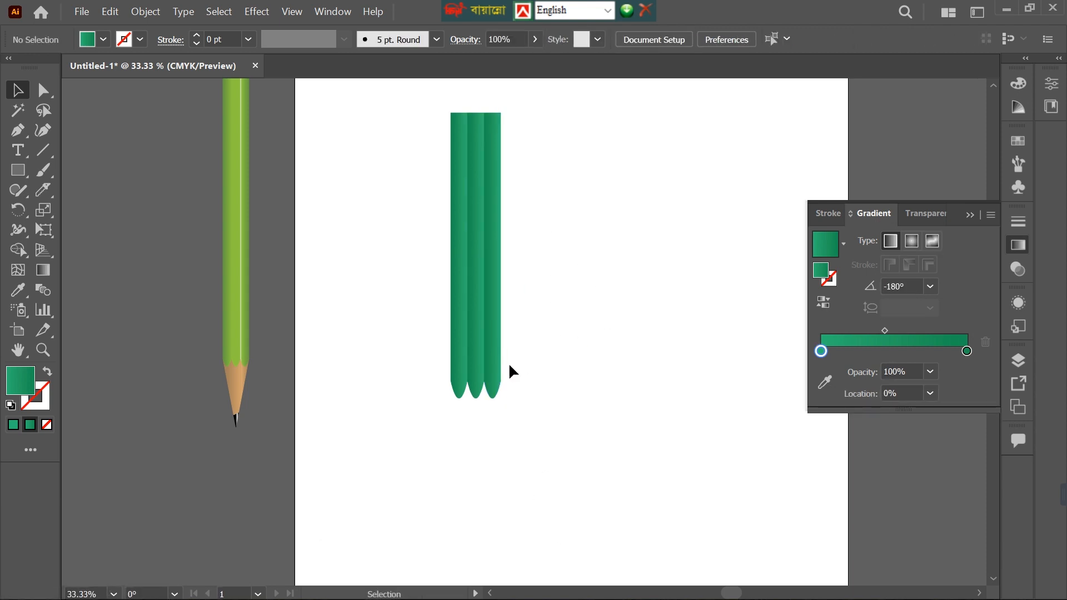
Fill all three strips with the solid green swatch C=75 M=0 Y=75 K=0.
left_click(494, 303)
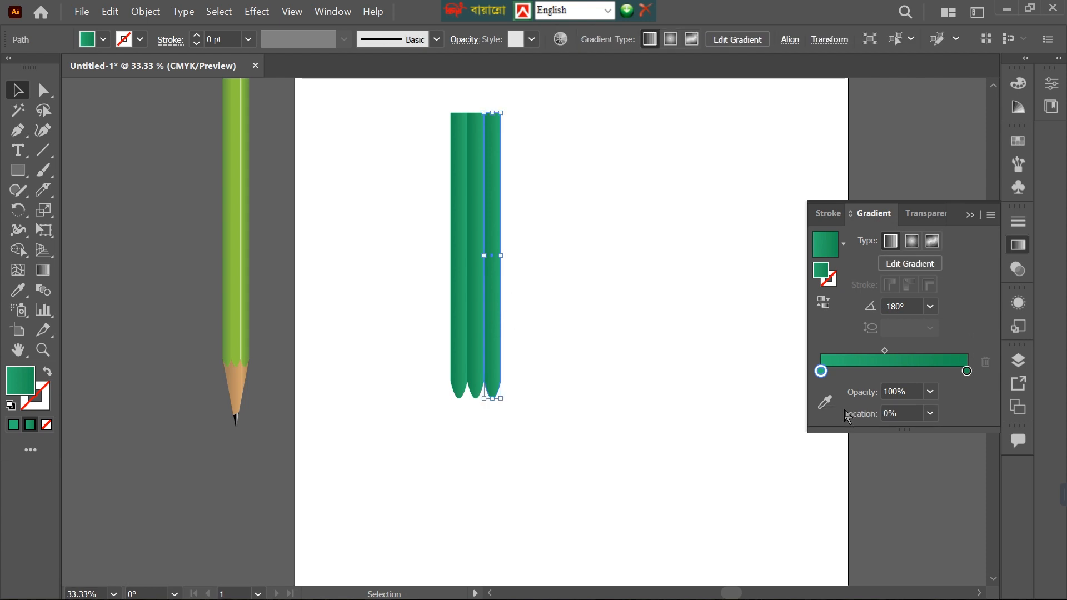
left_click_drag(393, 174, 588, 302)
left_click(103, 39)
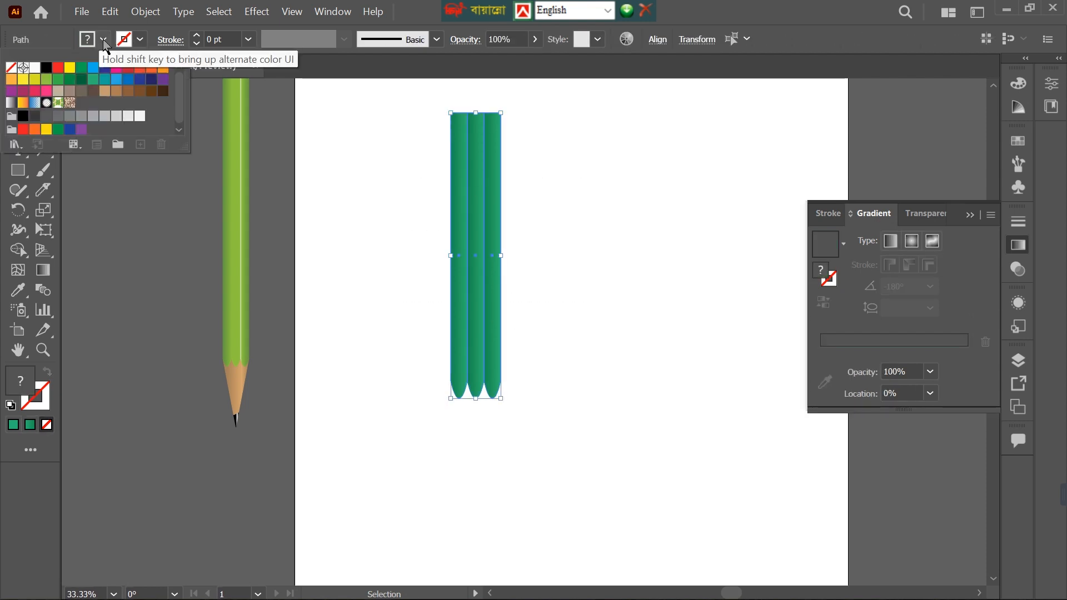
left_click(102, 87)
left_click(519, 222)
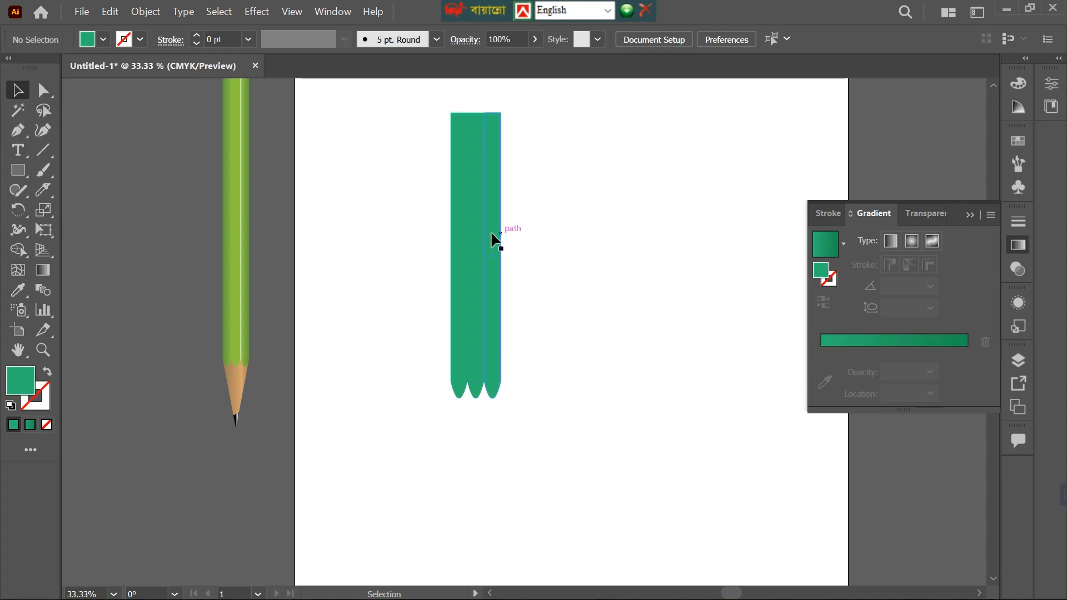
Apply a linear gradient at 0° to the right strip and make both end stops the same light green.
left_click(493, 237)
left_click(826, 333)
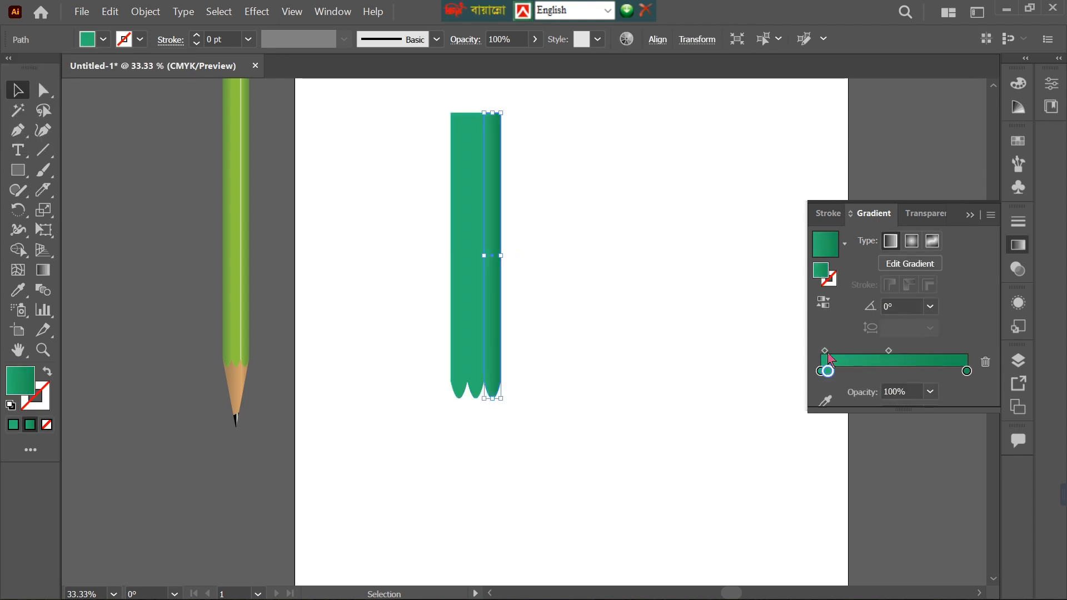
left_click(856, 370)
left_click_drag(822, 372, 828, 408)
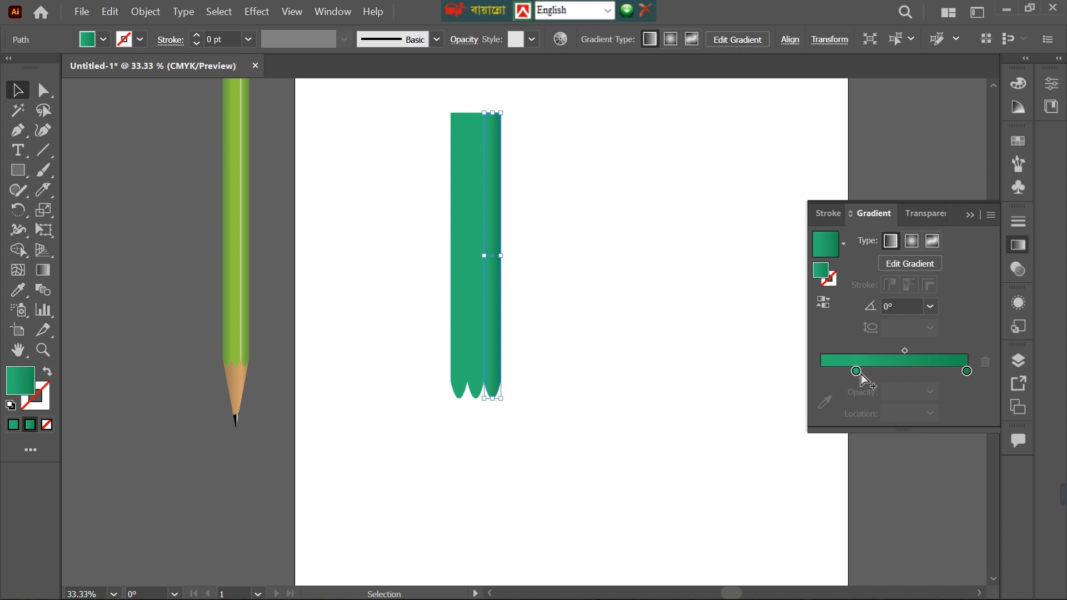
left_click_drag(858, 374, 965, 408)
left_click_drag(905, 372, 966, 374)
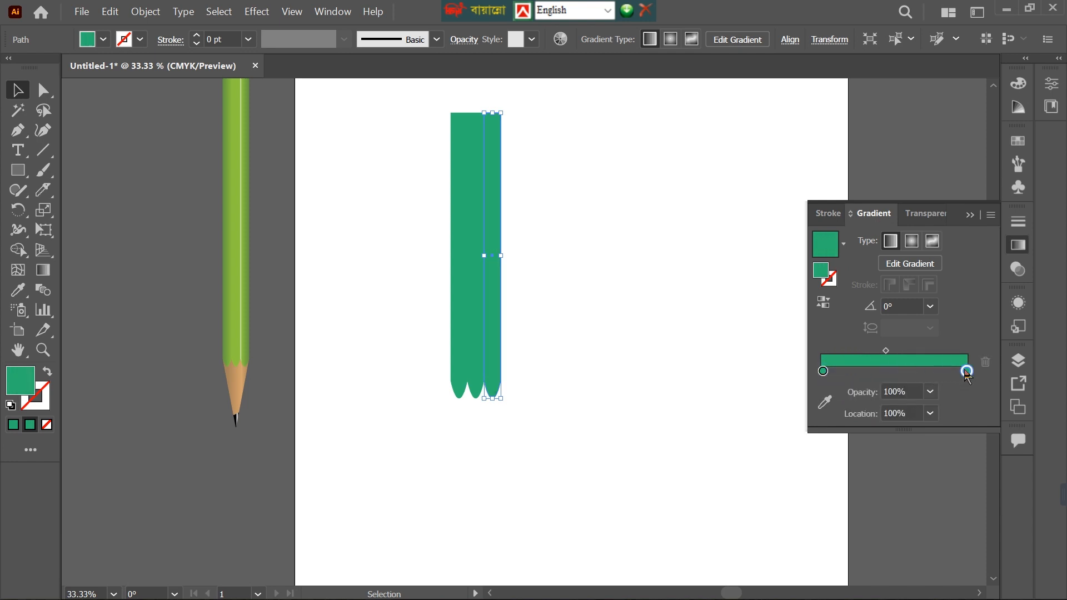
Darken the end stop of the right strip's gradient to saturation 81% and brightness 49%.
double_click(967, 372)
left_click(875, 487)
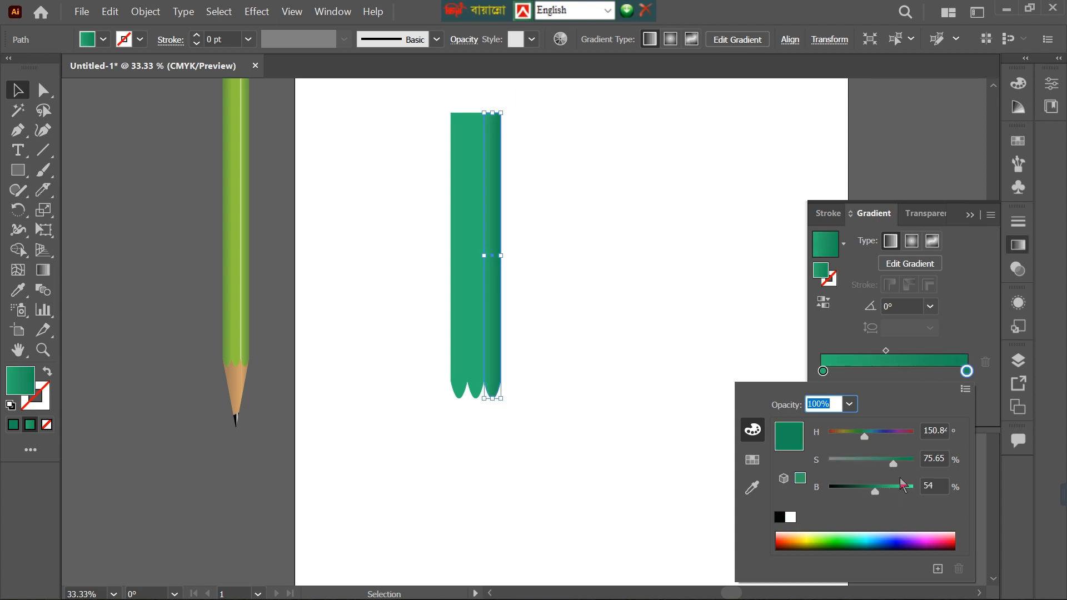
left_click(897, 461)
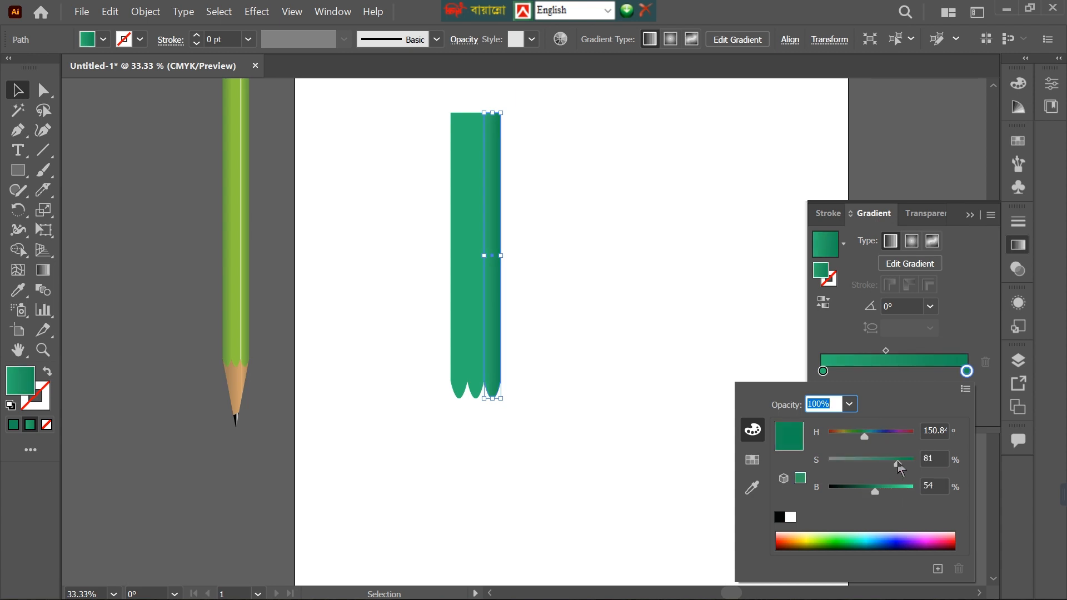
left_click(871, 488)
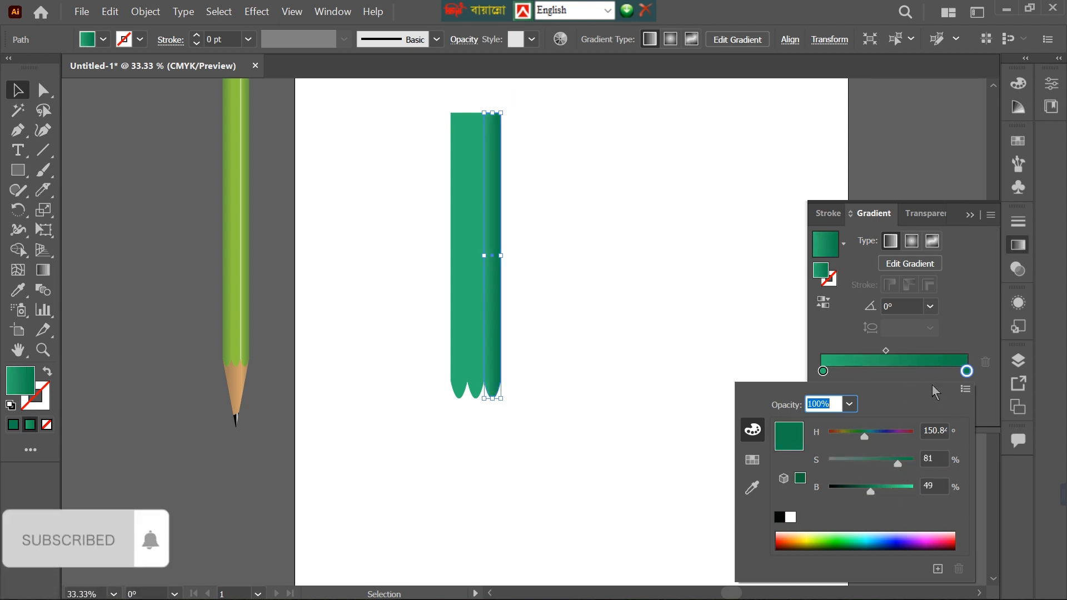
Add a middle green stop to the right strip's gradient and lighten the first stop to saturation 51%, brightness 90% as a highlight.
left_click(823, 372)
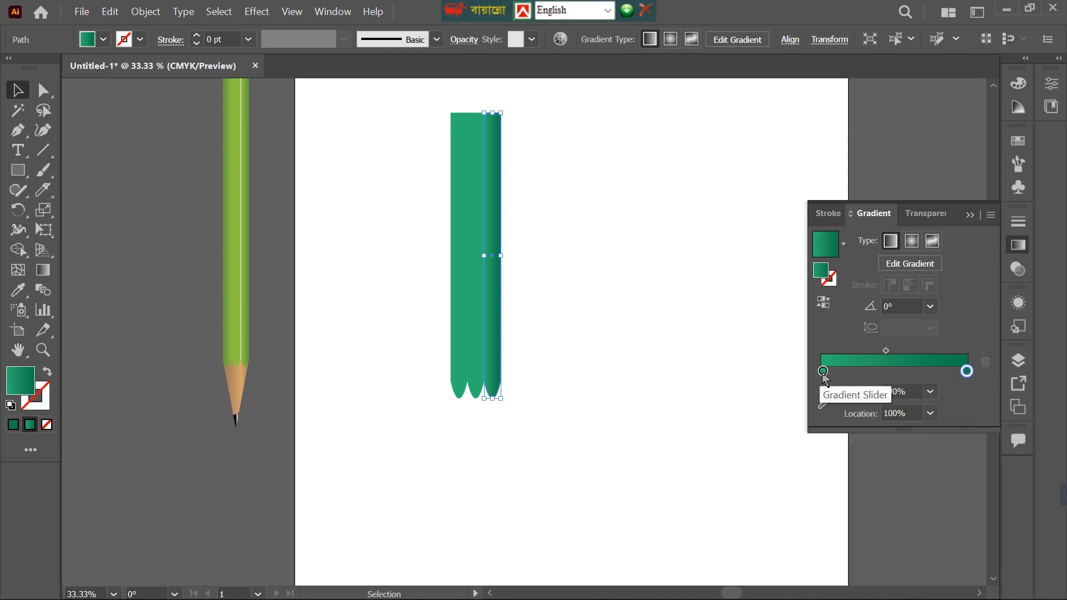
left_click_drag(822, 372, 856, 371)
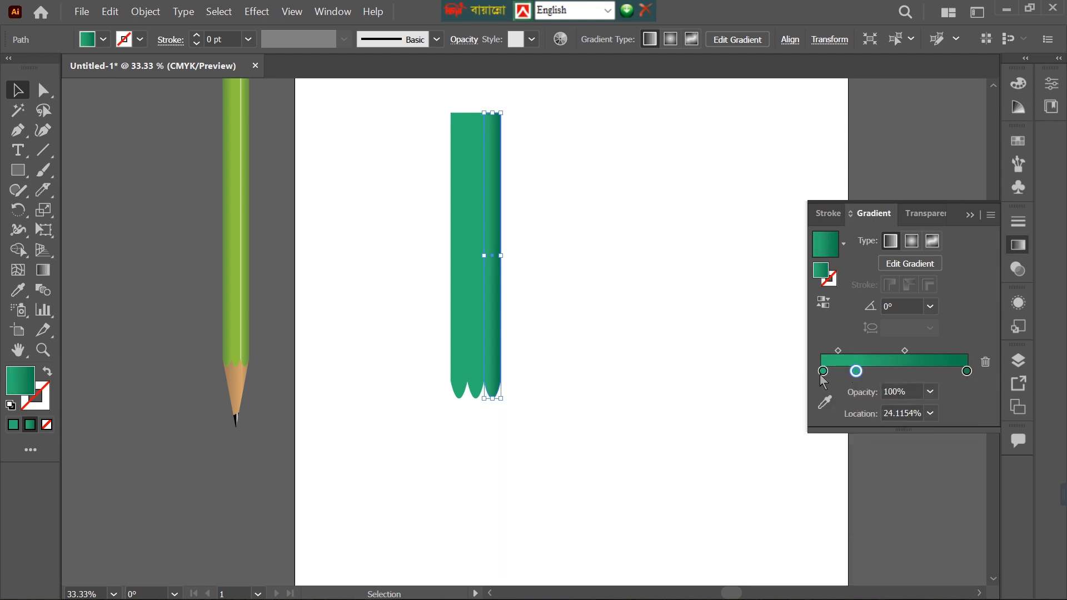
left_click(823, 371)
double_click(823, 371)
left_click_drag(889, 491, 873, 464)
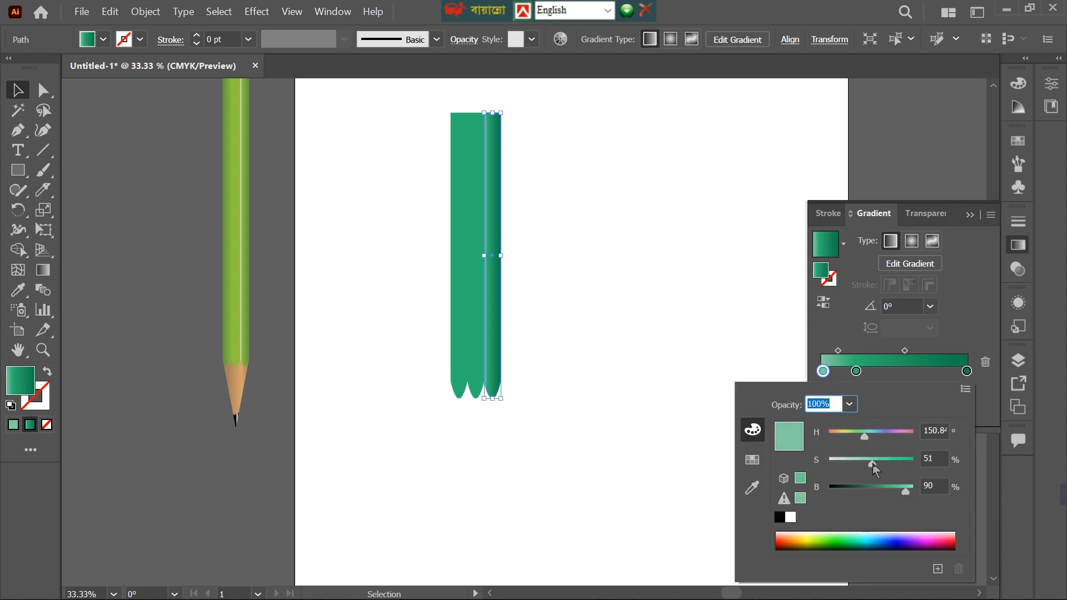
left_click(856, 374)
left_click_drag(856, 372, 844, 351)
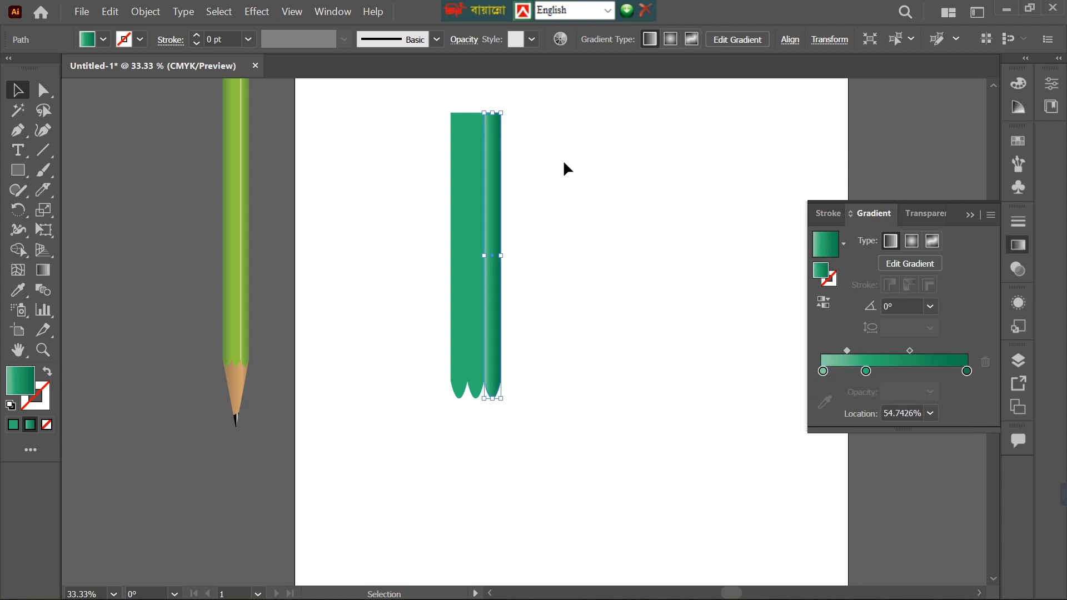
Copy the right strip's gradient to the left strip and remove its pale highlight stop, leaving light green to dark green.
left_click(456, 247)
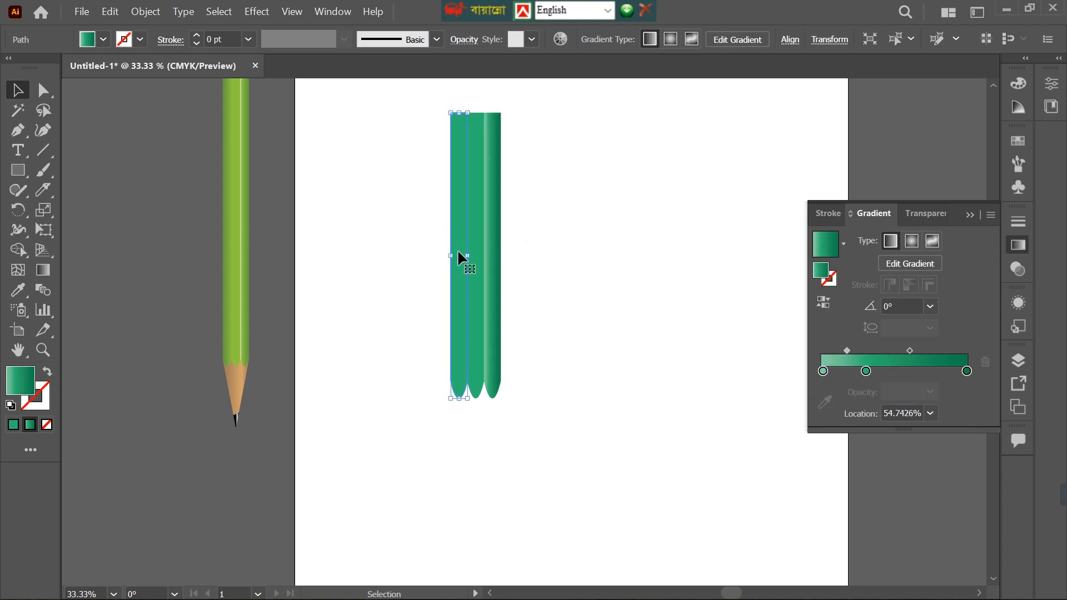
key("i")
left_click(494, 258)
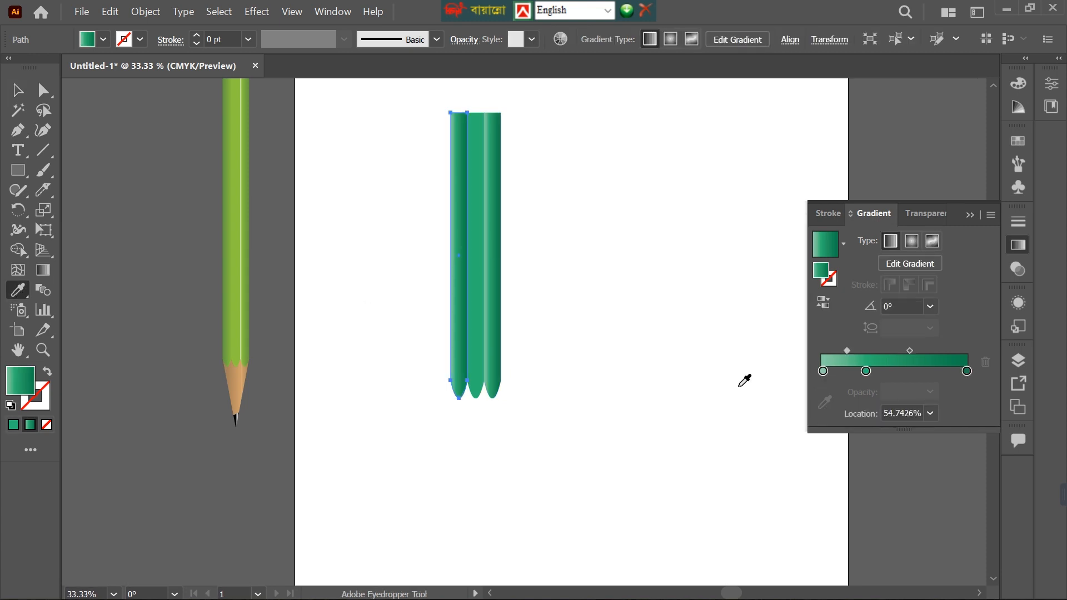
left_click_drag(823, 371, 829, 411)
left_click_drag(866, 371, 816, 372)
Reverse the left strip's gradient to -180° so that its dark side lies on the outer edge.
scroll(468, 261, "up", 4)
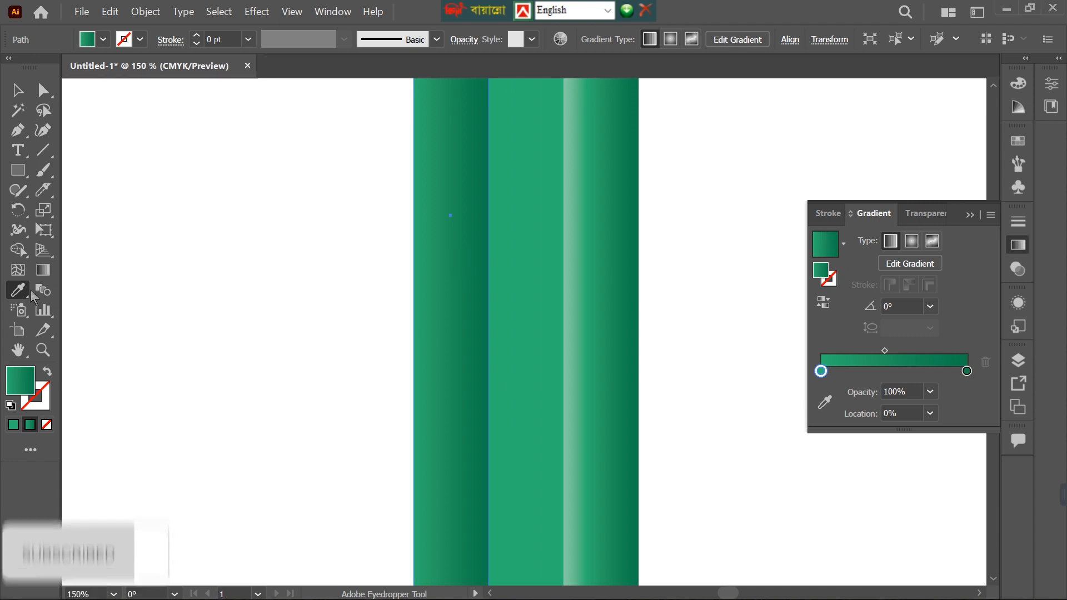
key("g")
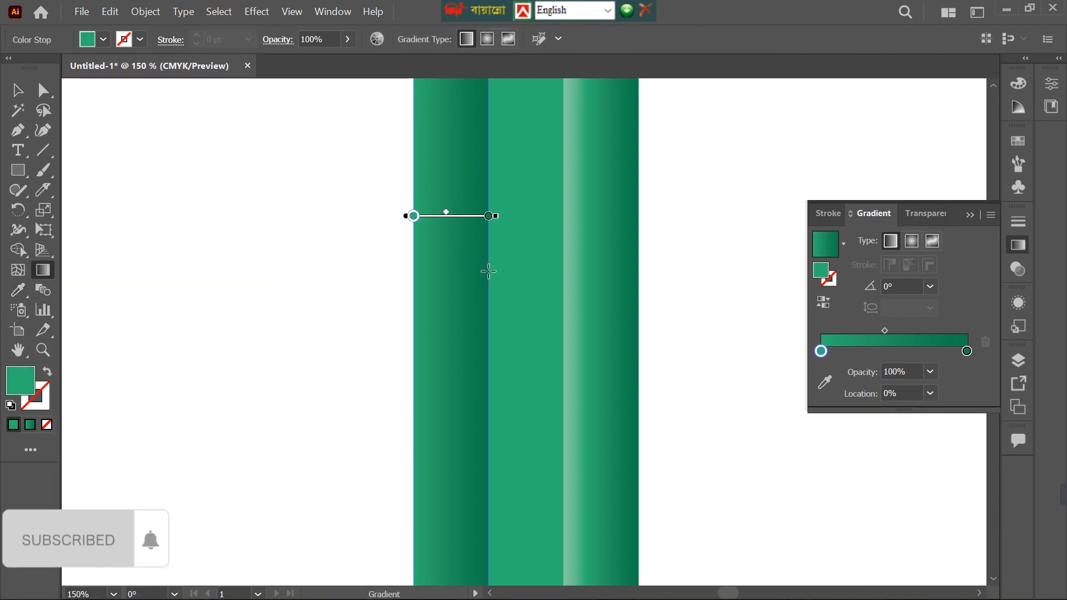
left_click_drag(488, 271, 414, 271)
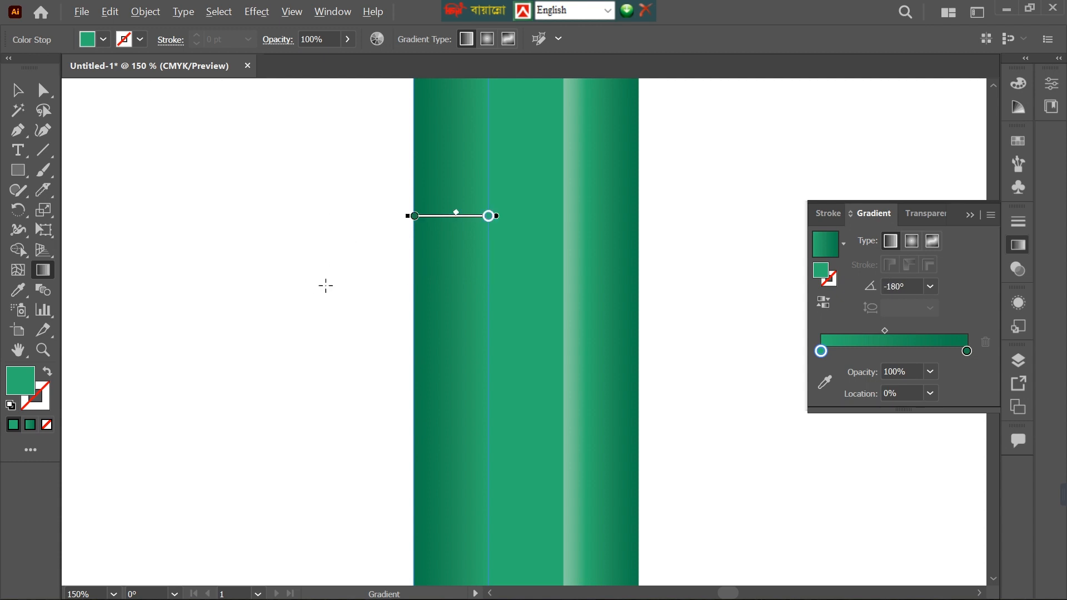
key("ctrl+0")
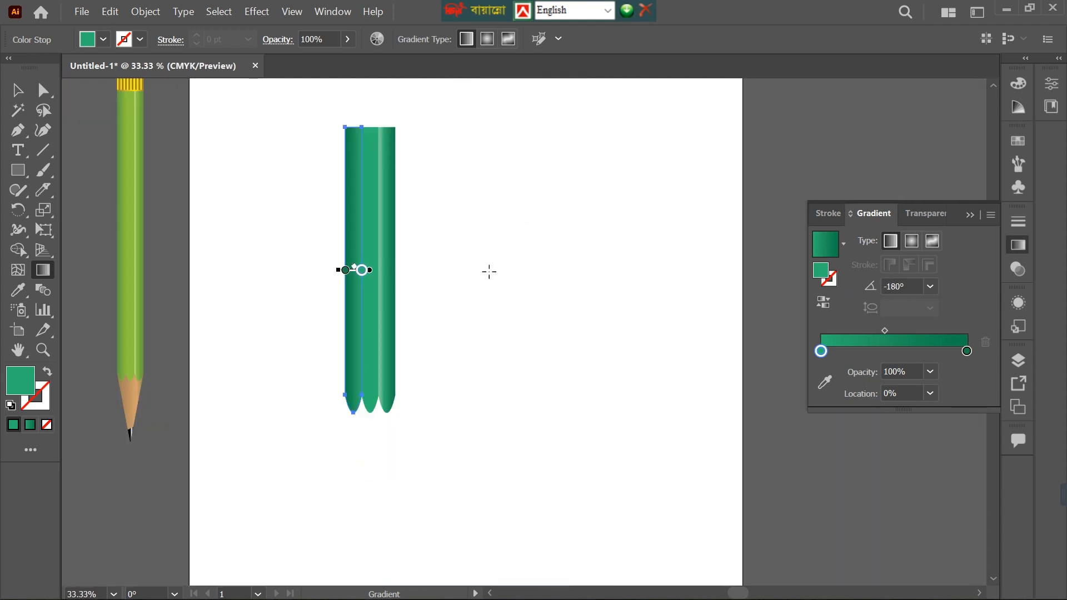
key("v")
left_click(538, 312)
Narrow the three strips together into a slimmer pencil body, keeping the left edge in place.
left_click_drag(537, 311, 680, 321)
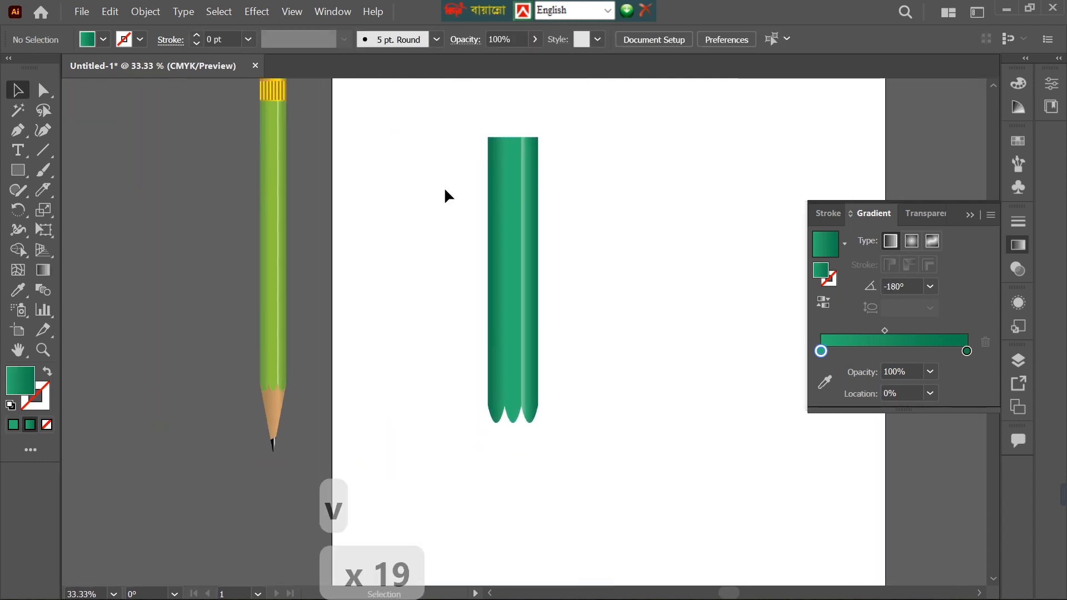
left_click_drag(558, 273, 519, 279)
left_click(564, 259)
Draw a rectangle as wide as the pencil body, covering the rounded strip ends and extending below them.
scroll(556, 330, "down", 3)
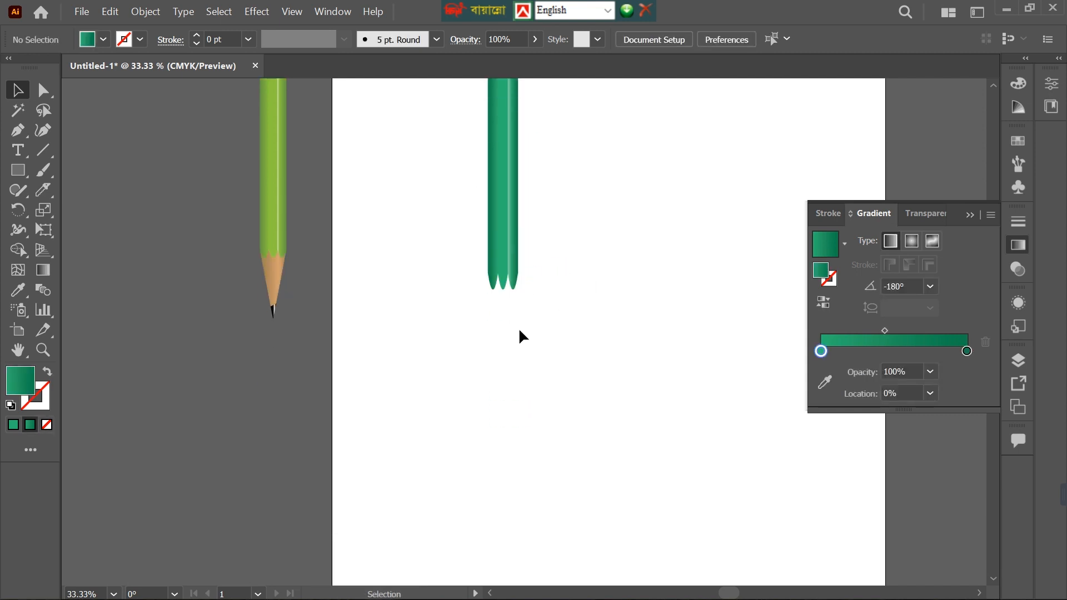
scroll(519, 330, "up", 2)
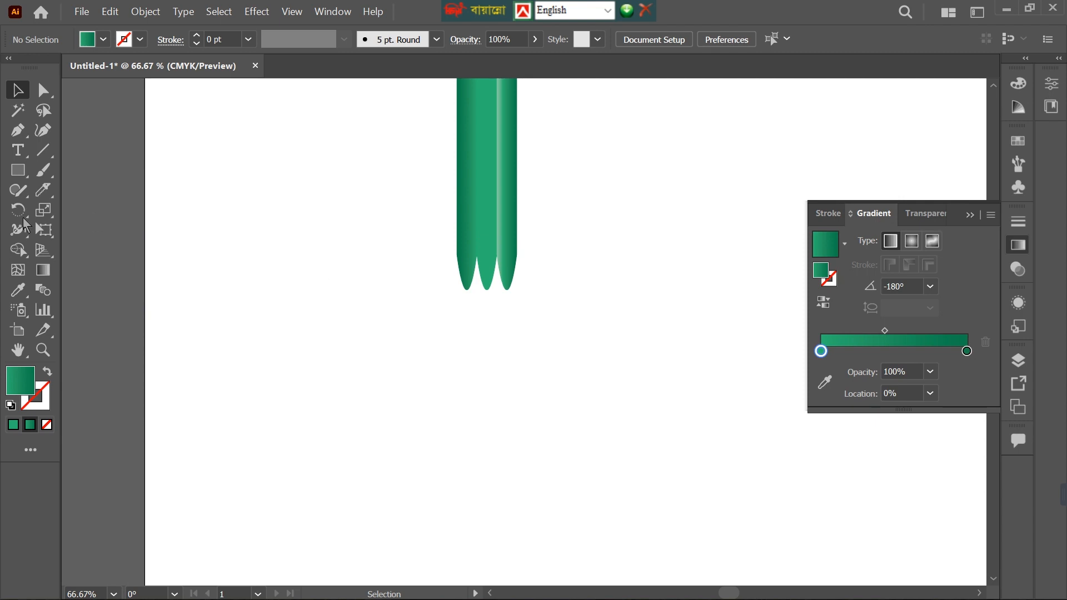
left_click(22, 171)
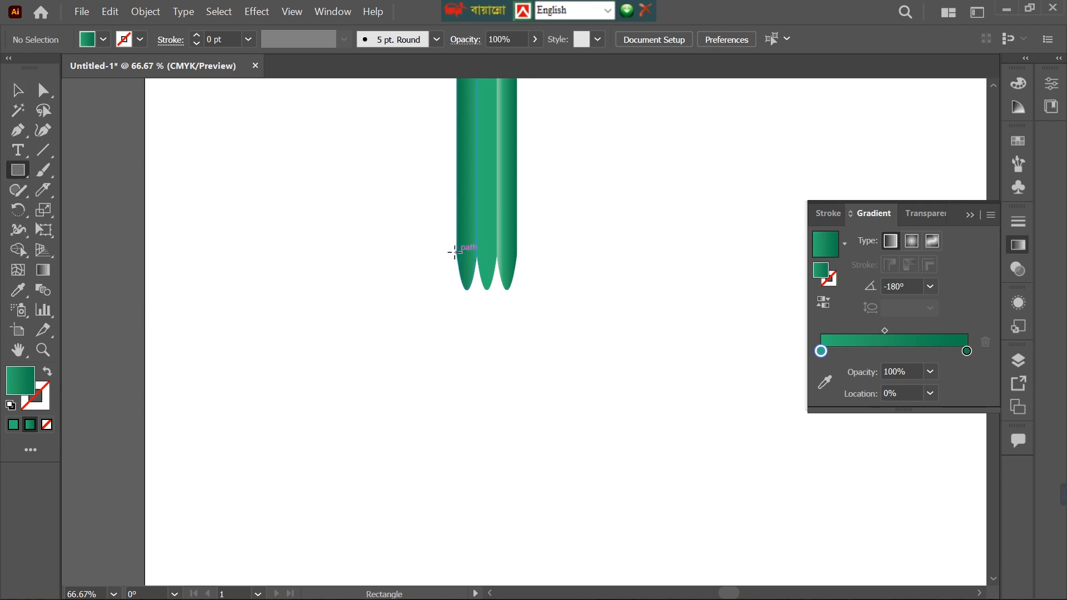
left_click_drag(458, 244, 517, 376)
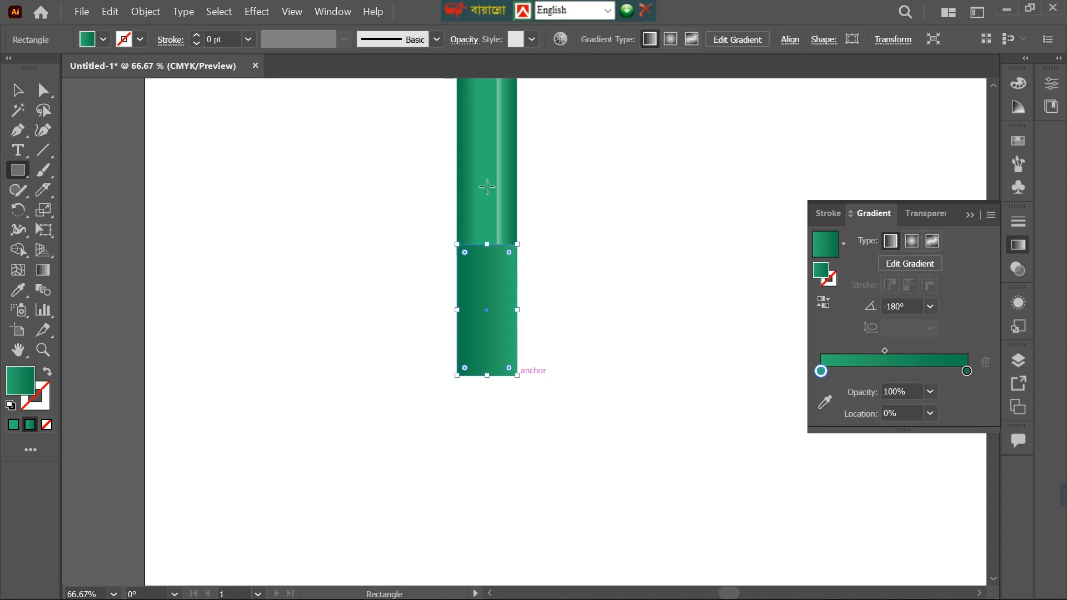
Add an anchor at the middle of the rectangle's bottom edge and delete both bottom corners to form a downward-pointing triangle.
left_click(17, 130)
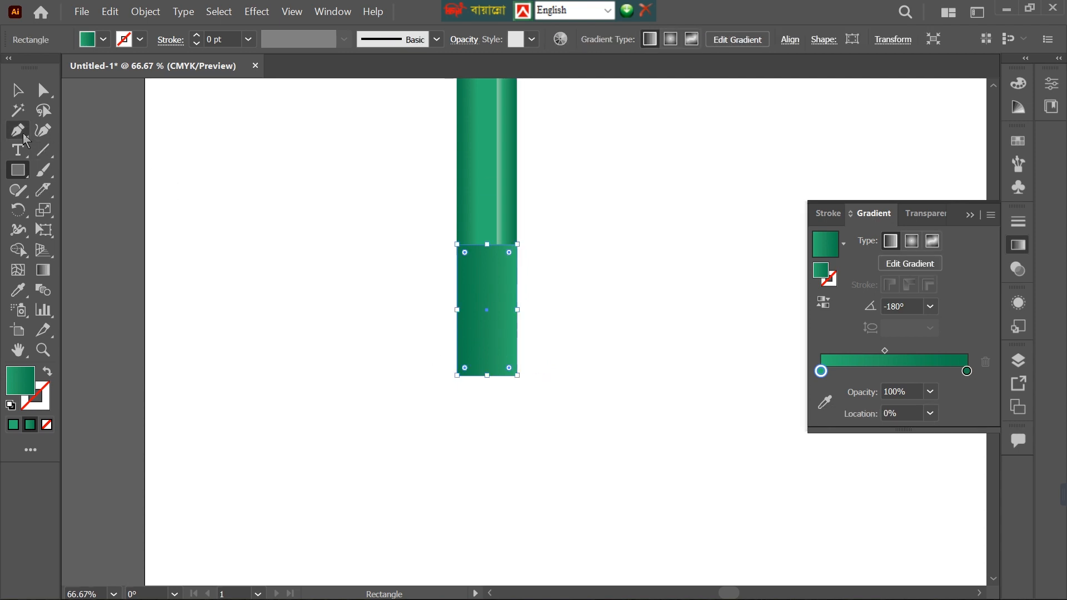
left_click(487, 376)
left_click(516, 376)
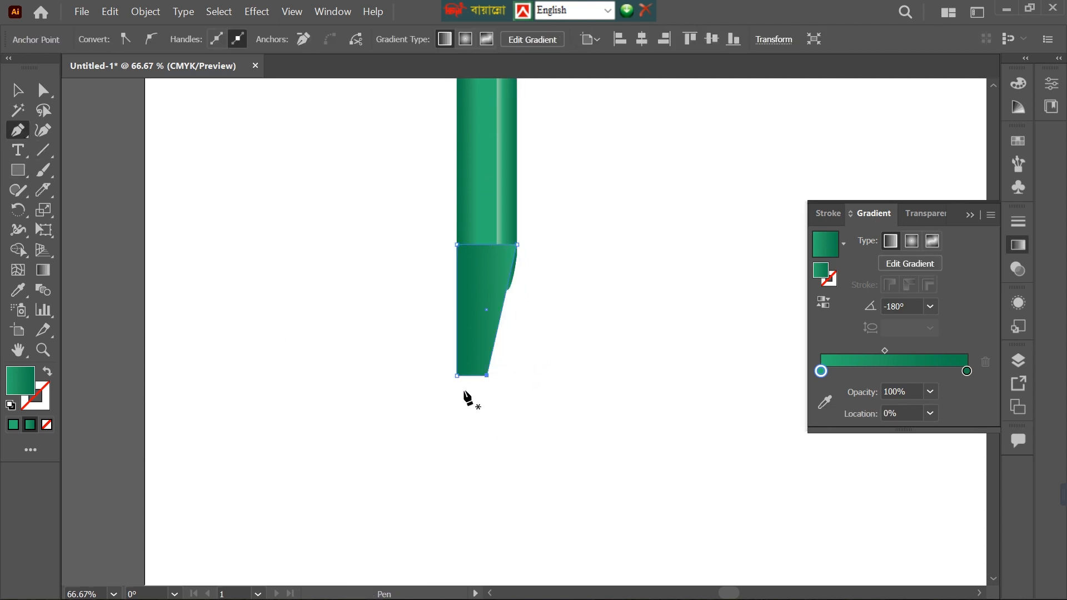
left_click(457, 376)
key("v")
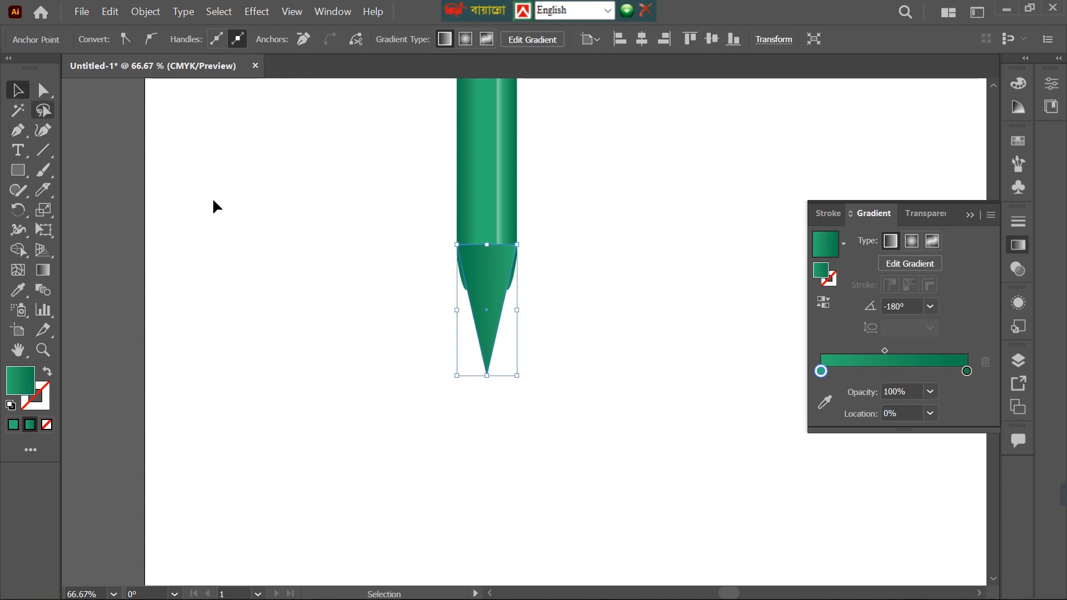
Fill the triangular pencil tip with the light orange swatch.
left_click(500, 291)
left_click(103, 38)
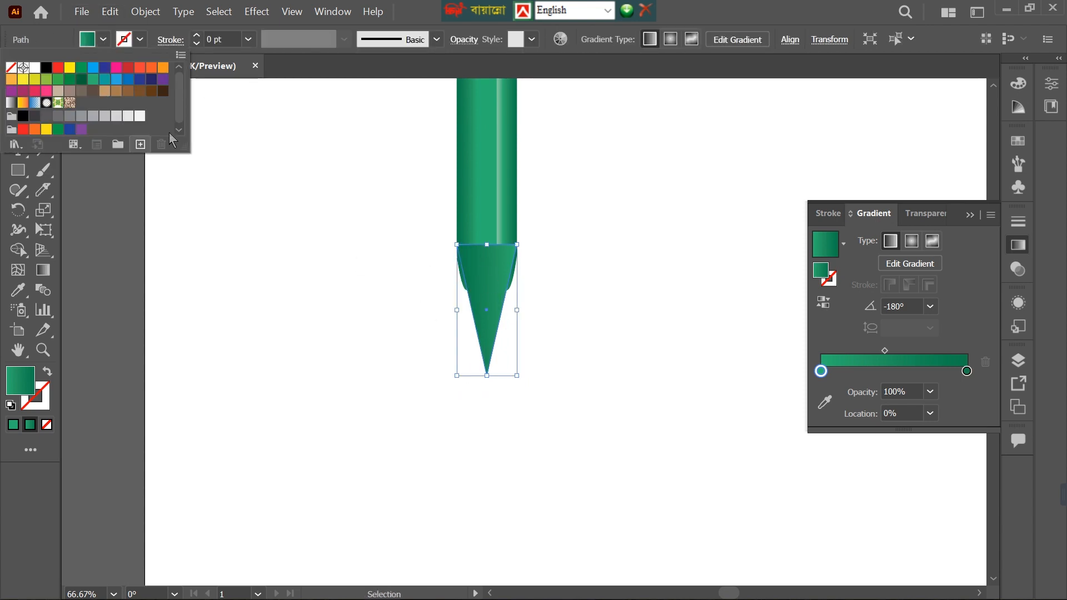
left_click(11, 79)
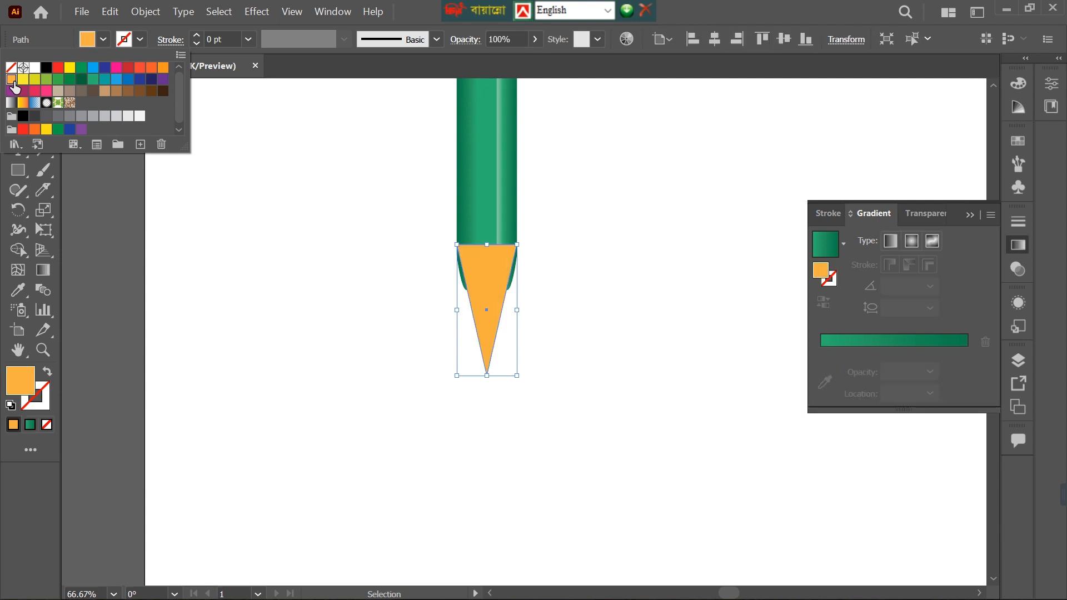
Change the triangular pencil tip's fill to the light tan swatch, matching the wood of the reference pencil.
left_click(162, 69)
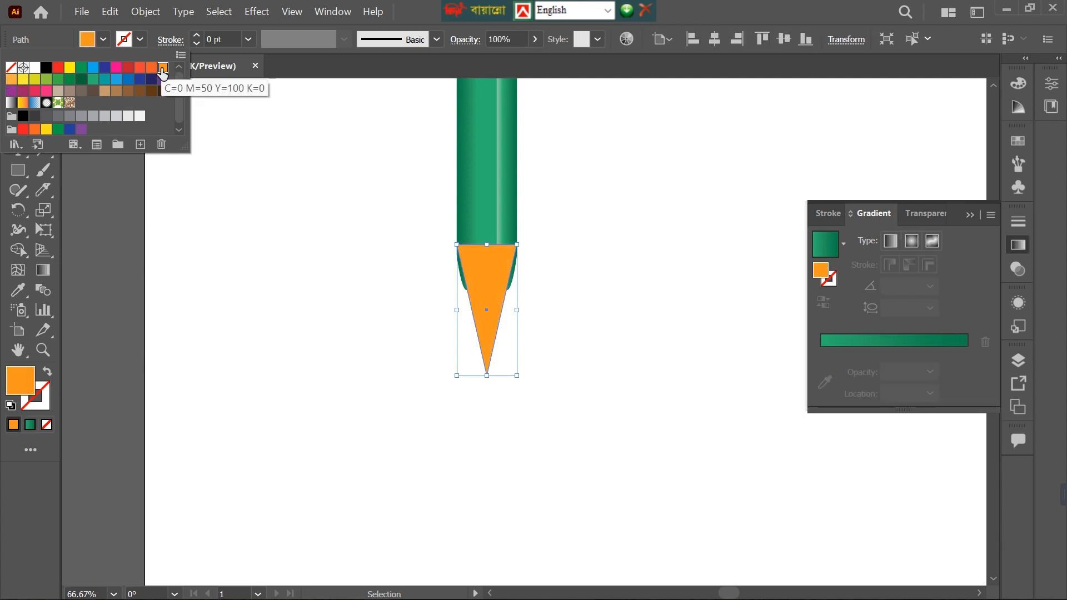
left_click(12, 79)
key("space")
left_click_drag(196, 318, 234, 352)
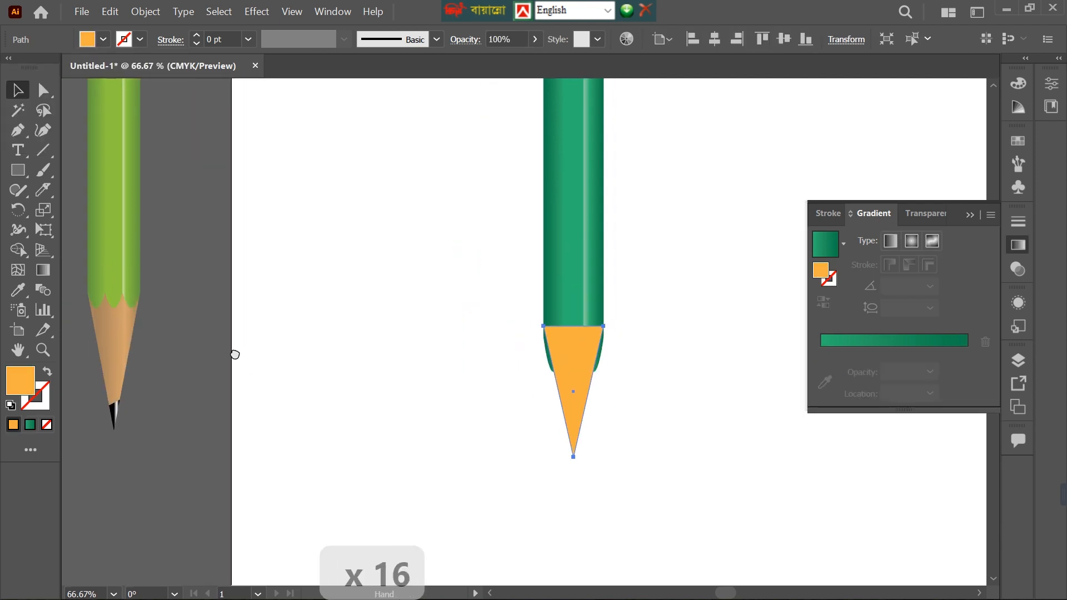
left_click(103, 38)
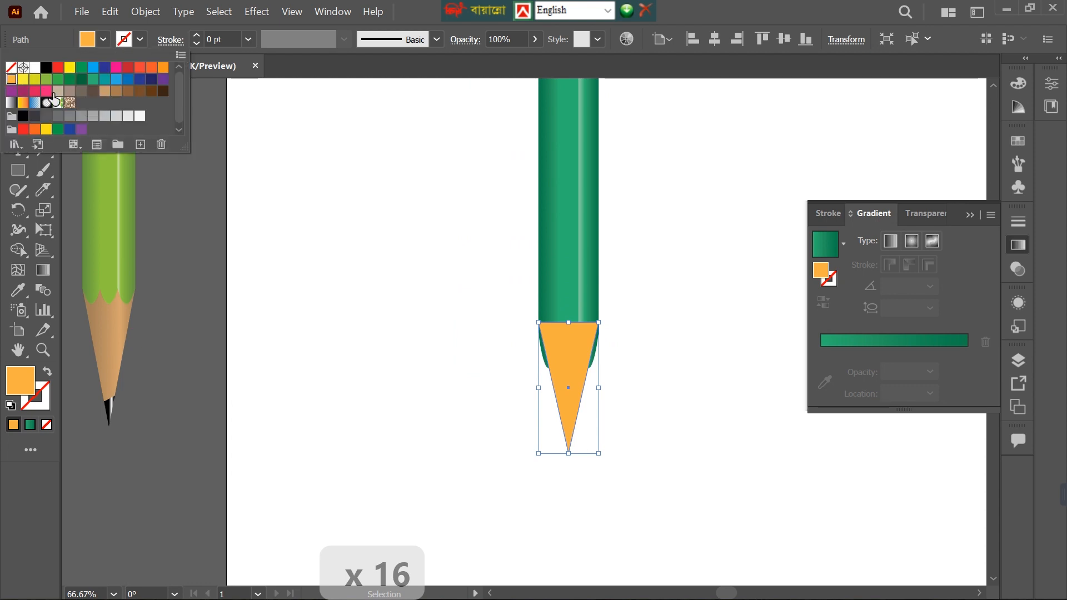
left_click(104, 91)
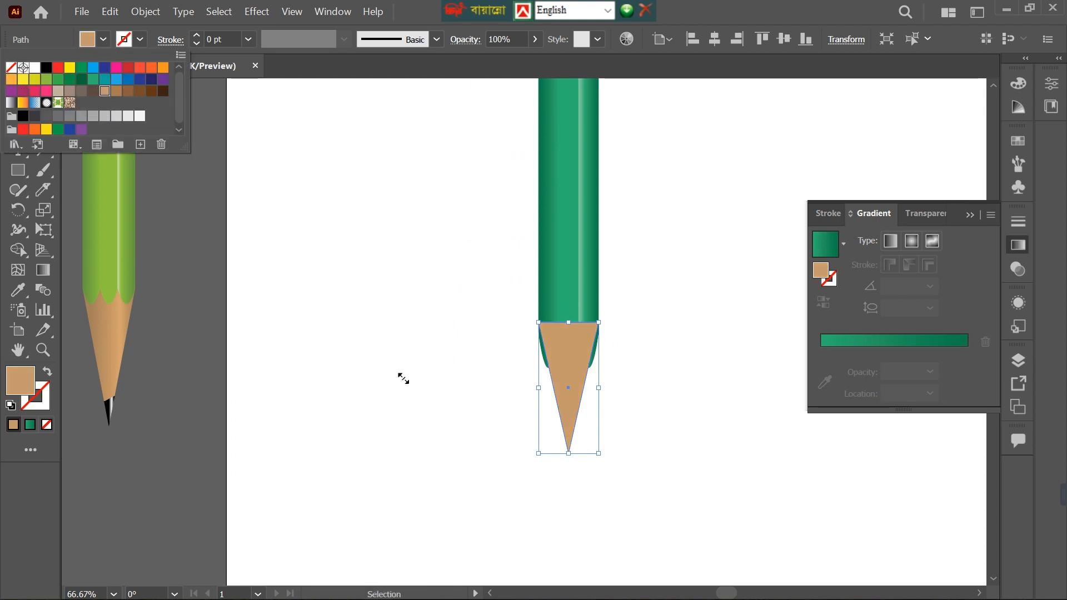
Lengthen the tan pencil tip by moving its lowest anchor point straight down.
key("space")
left_click_drag(687, 456, 511, 322)
scroll(424, 216, "up", 2)
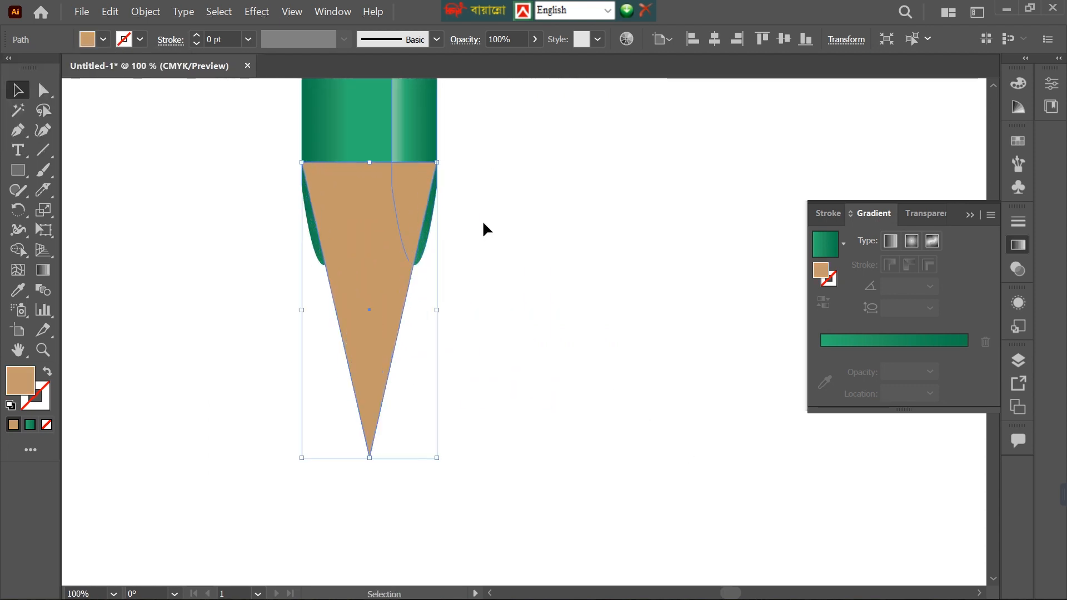
scroll(462, 260, "down", 3)
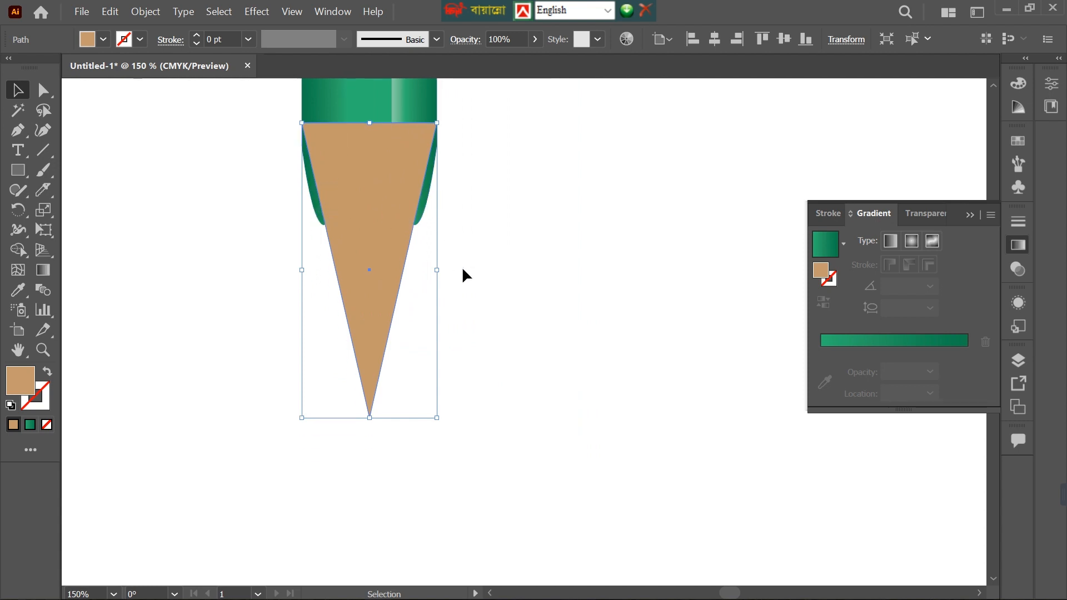
scroll(474, 242, "up", 1)
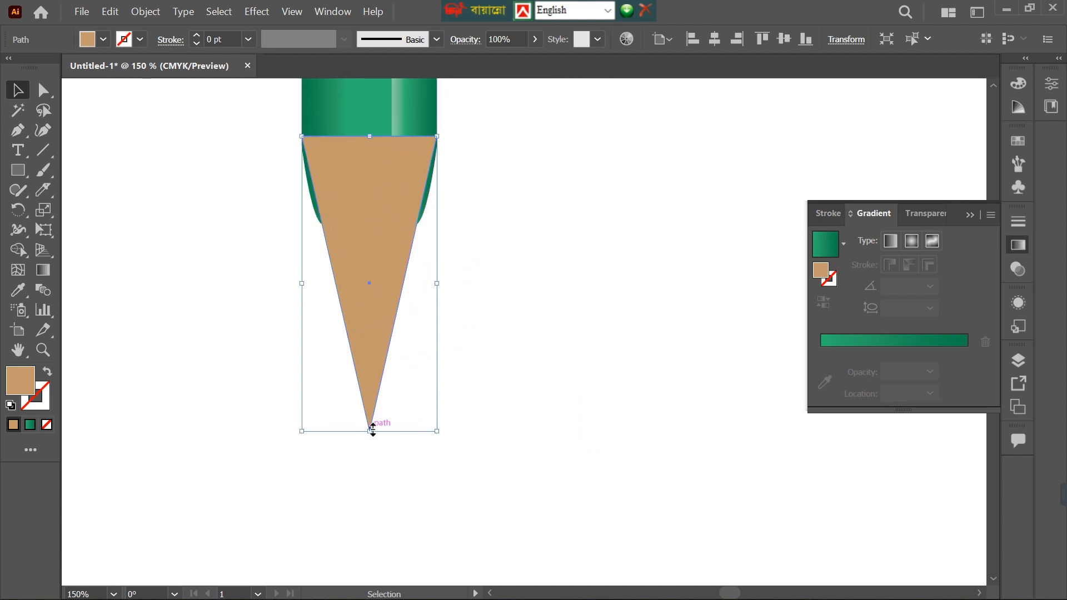
left_click(405, 495)
key("a")
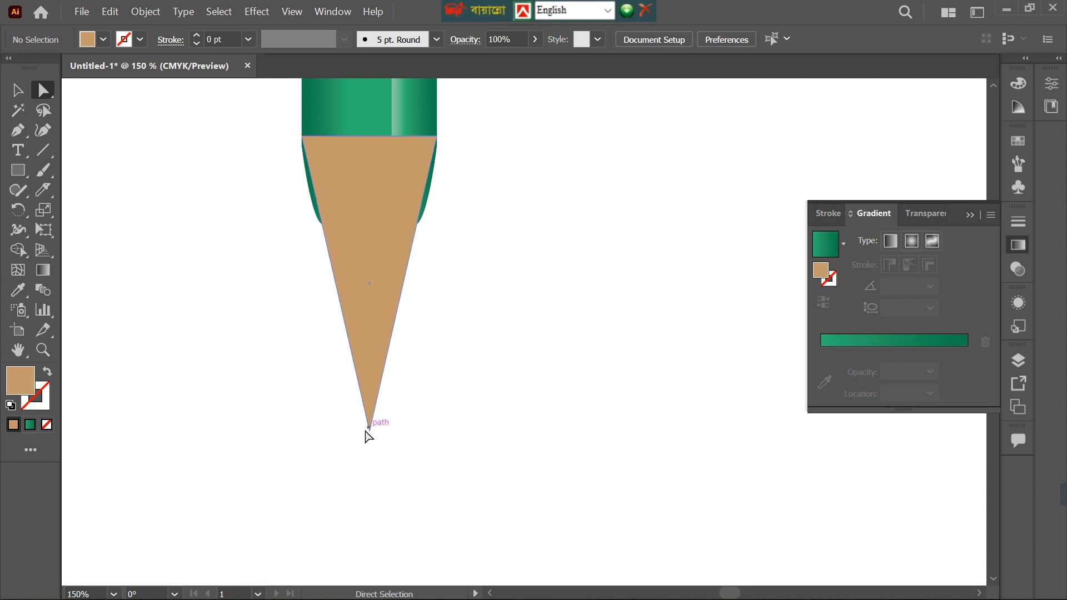
left_click(370, 430)
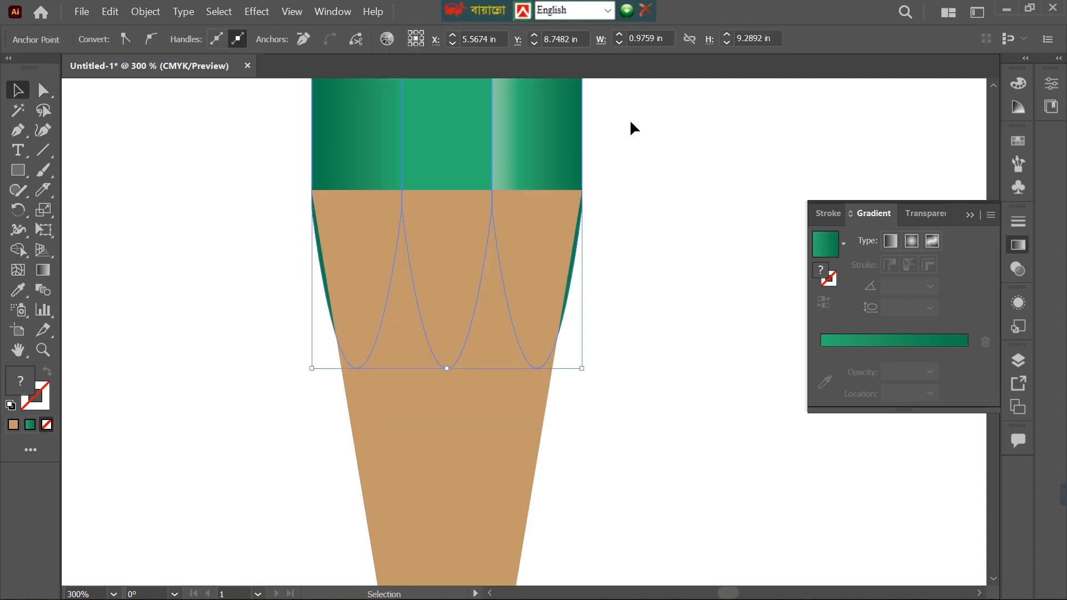
key("ctrl+shift+a")
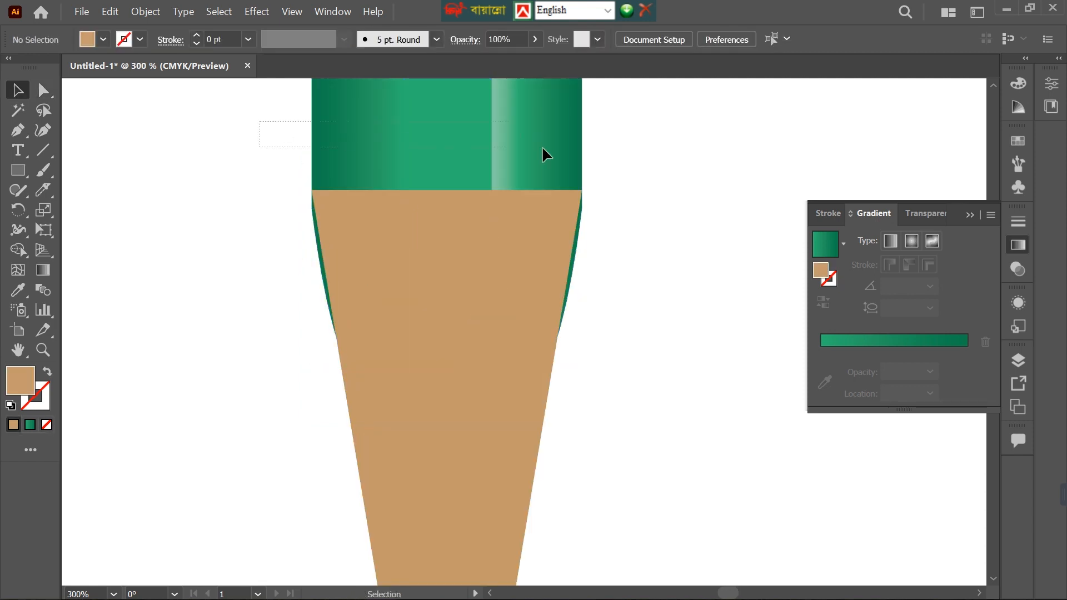
Try placing a copy of the three green body strips lower, overlapping the tan tip.
key("ctrl+z")
scroll(583, 210, "up", 12)
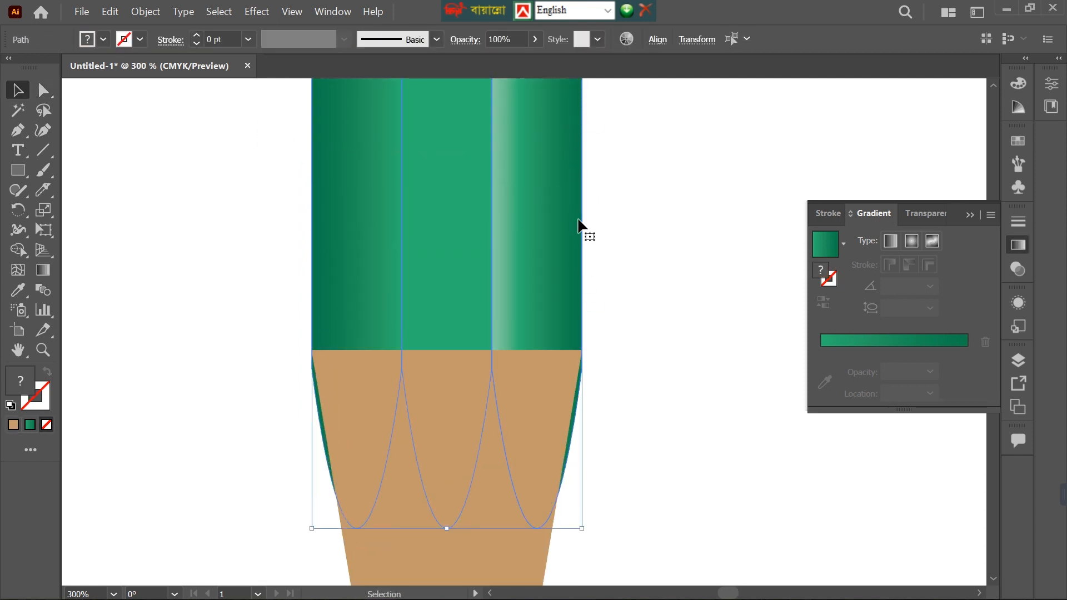
scroll(556, 157, "down", 2)
left_click_drag(556, 157, 565, 505)
scroll(564, 277, "down", 4)
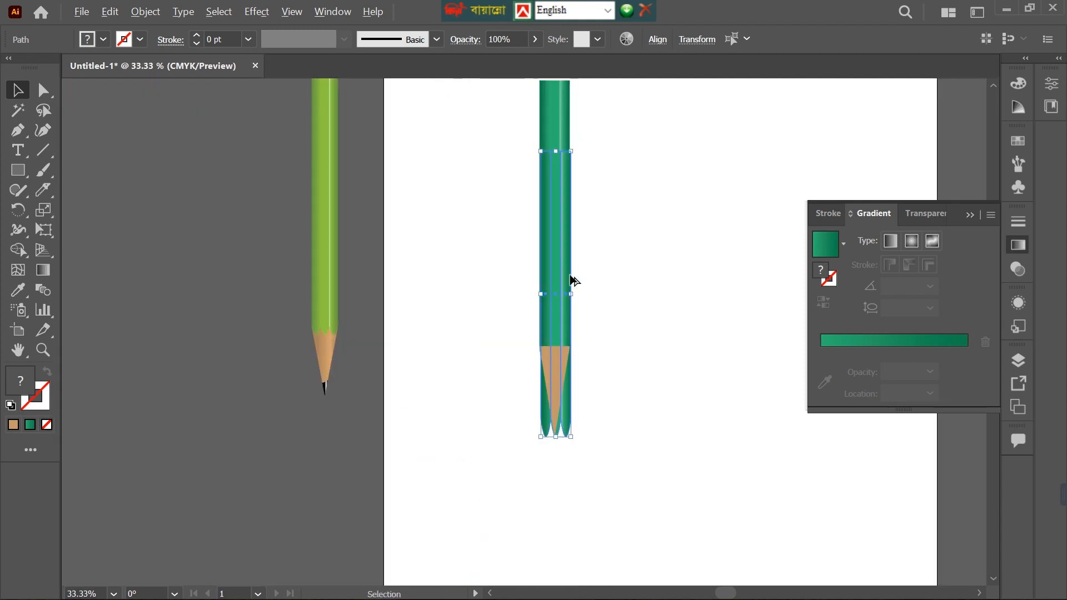
key("ctrl+z")
left_click_drag(551, 204, 582, 328)
scroll(562, 418, "up", 3)
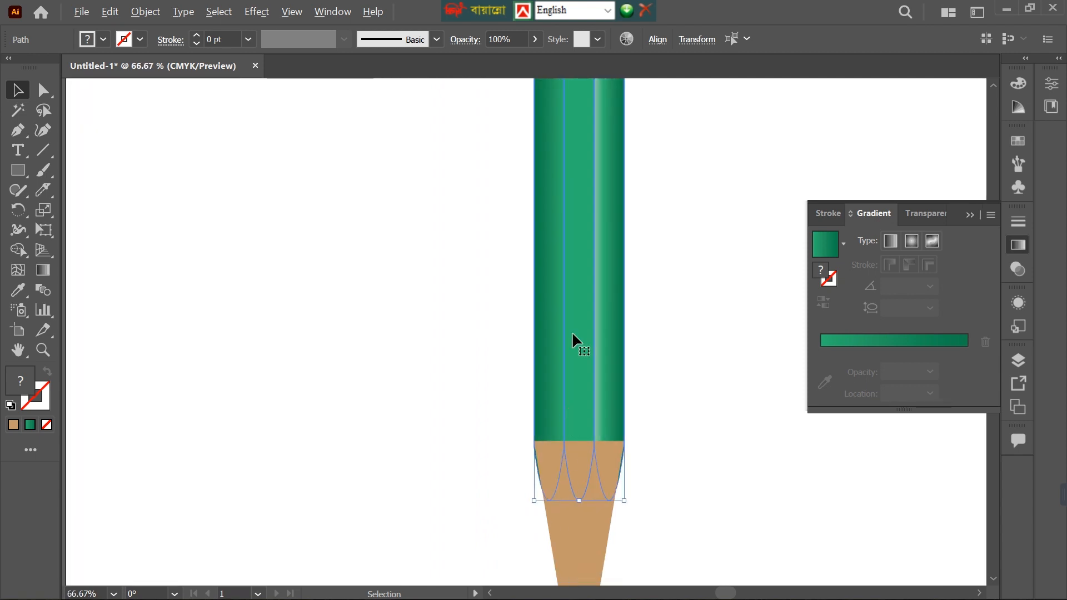
scroll(597, 263, "down", 3)
scroll(606, 287, "down", 1)
Send the tan tip to the back, behind the rounded ends of the three green strips.
left_click(583, 388)
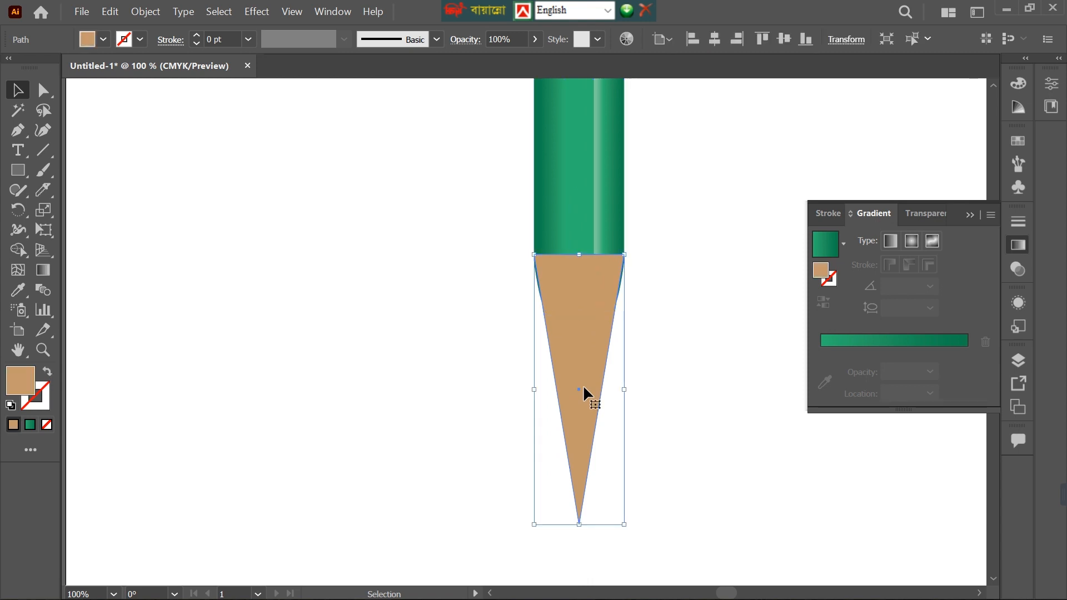
left_click(507, 492)
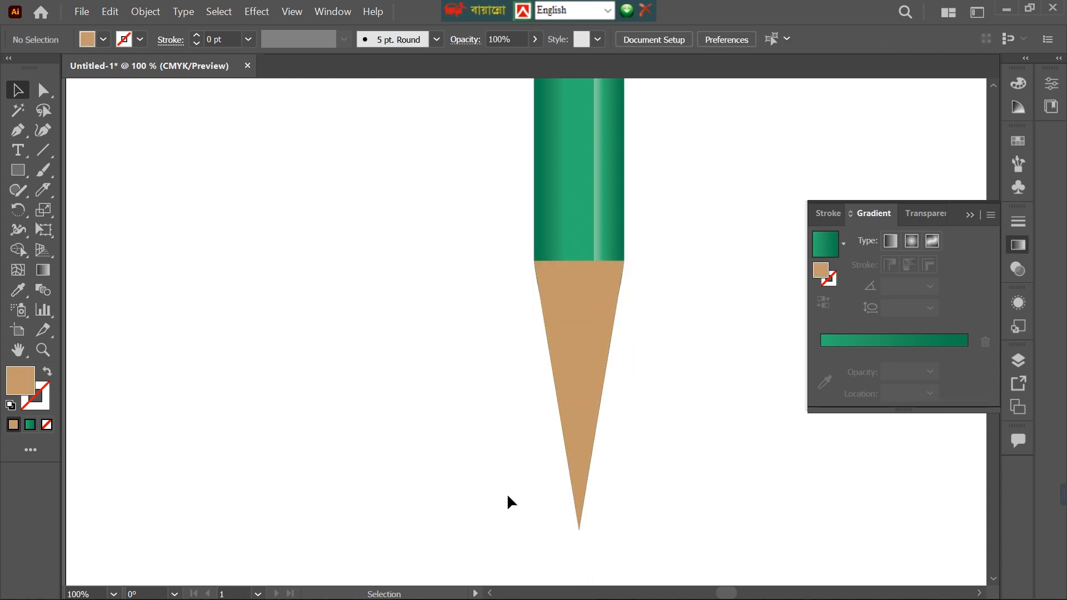
scroll(524, 448, "up", 1)
scroll(612, 283, "up", 2)
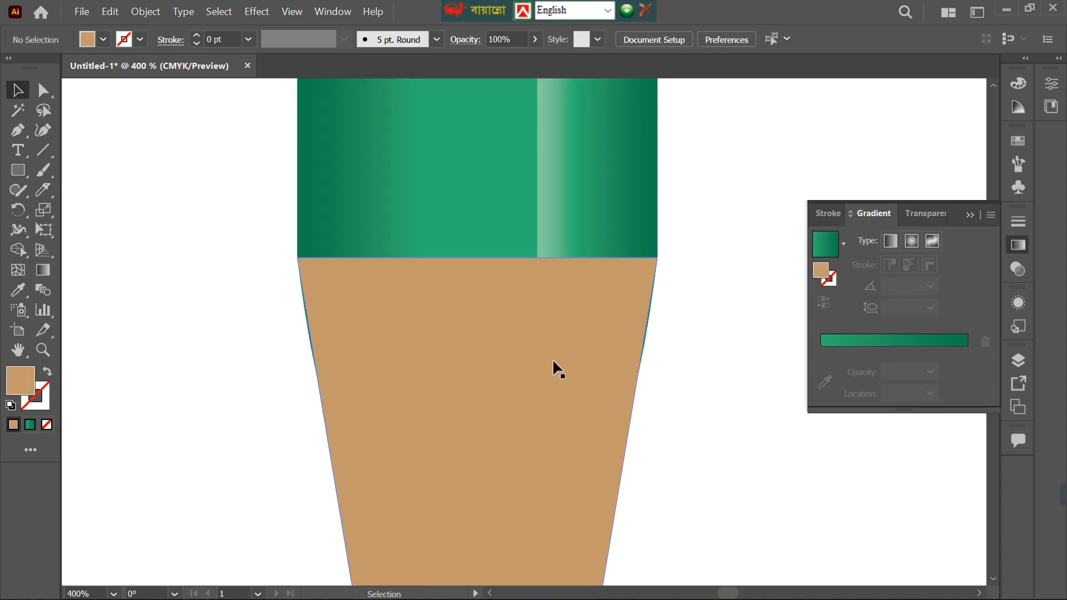
left_click(538, 367)
scroll(538, 366, "up", 1)
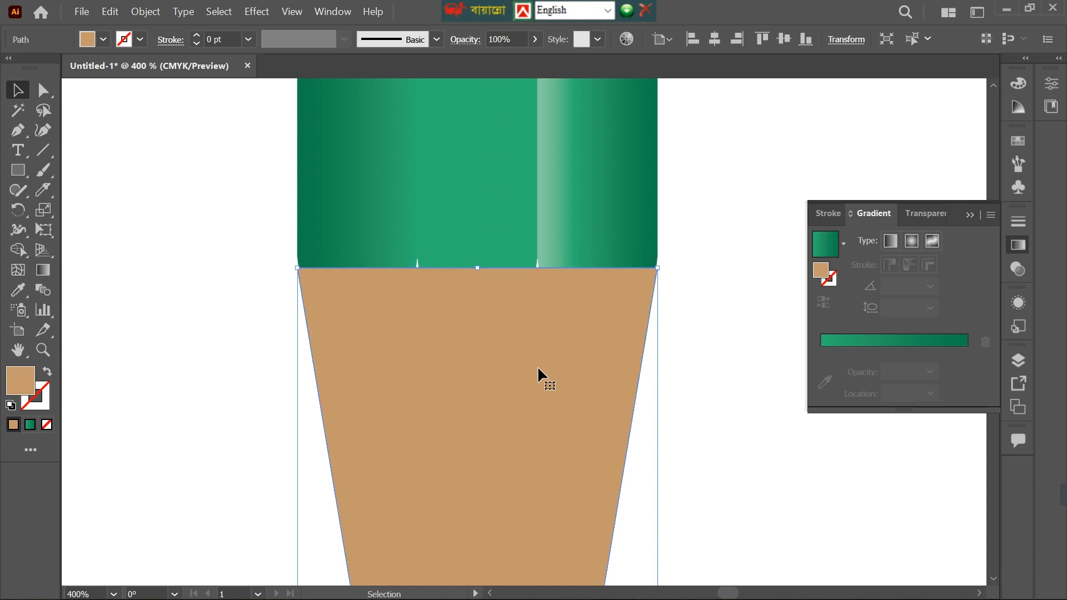
scroll(538, 366, "down", 5)
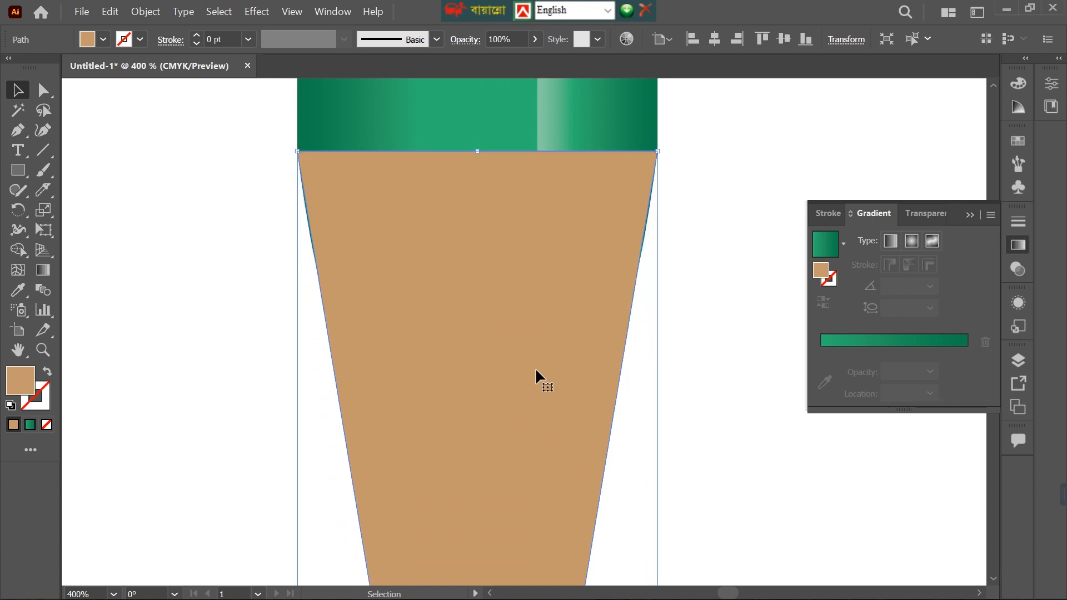
right_click(535, 368)
mouse_move(585, 511)
left_click(792, 489)
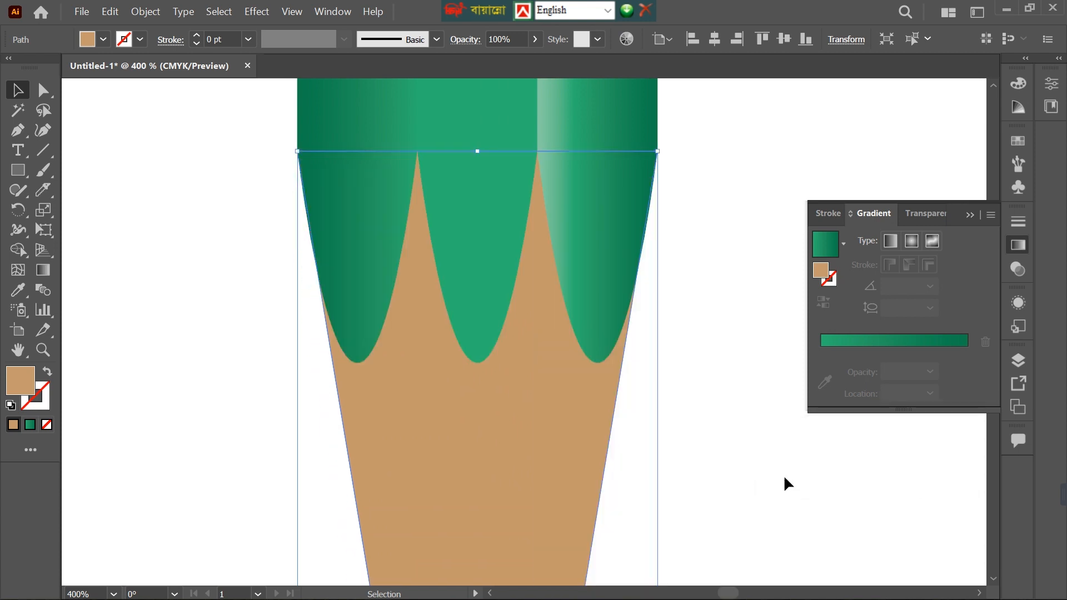
left_click(735, 433)
Shorten the three scallops by moving the lowest anchor points of the green strips up together.
scroll(735, 433, "down", 4)
scroll(735, 433, "down", 5)
left_click_drag(718, 472, 449, 351)
scroll(428, 274, "up", 4)
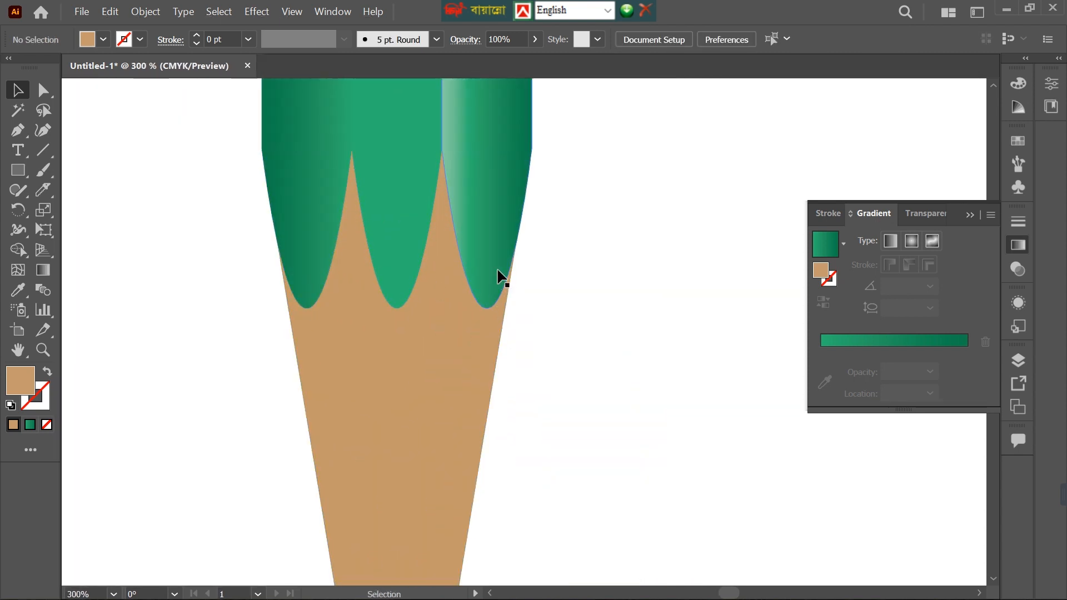
left_click(416, 409)
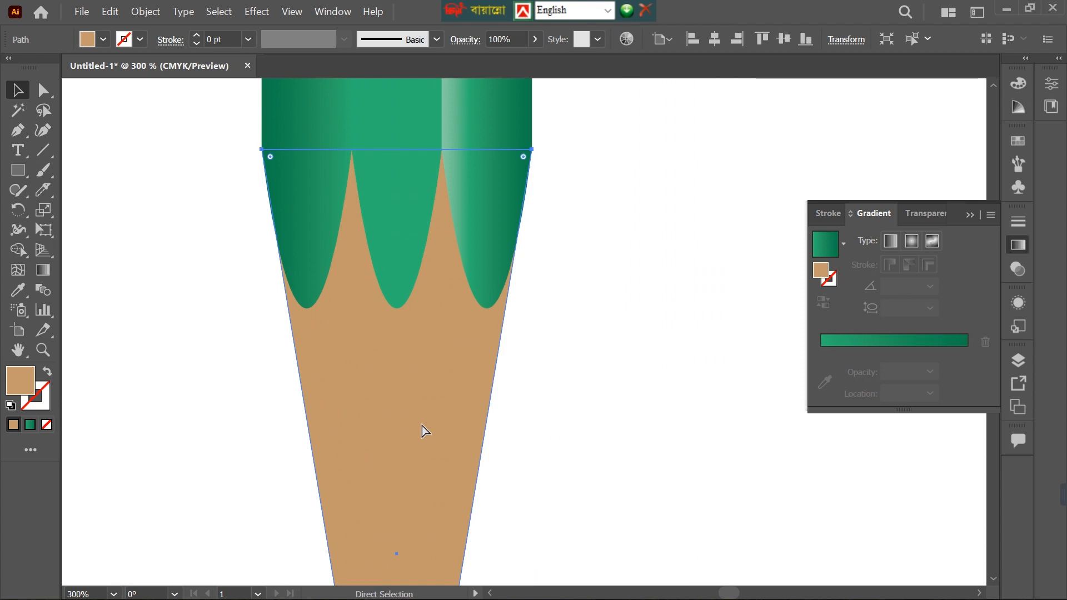
left_click(587, 306)
left_click_drag(208, 277, 532, 340)
key("a")
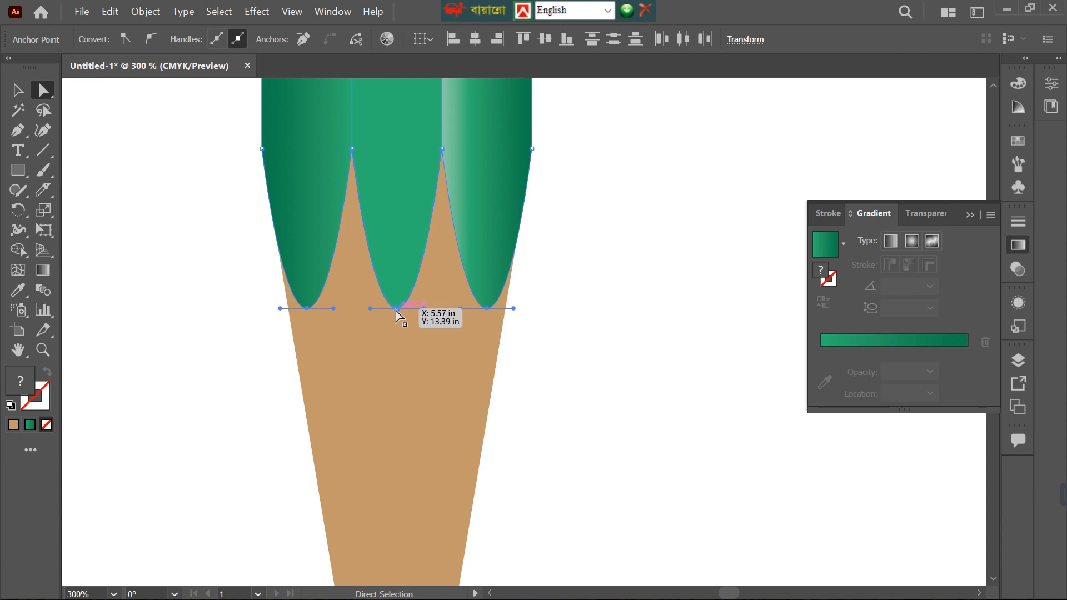
key("Up")
key("Up")
key("Up")
key("Up")
key("Up")
key("Up")
key("Up")
key("Up")
key("Up")
key("Up")
key("Up")
key("Up")
key("Up")
key("Up")
key("Up")
key("Up")
key("Up")
key("Up")
key("Up")
key("Up")
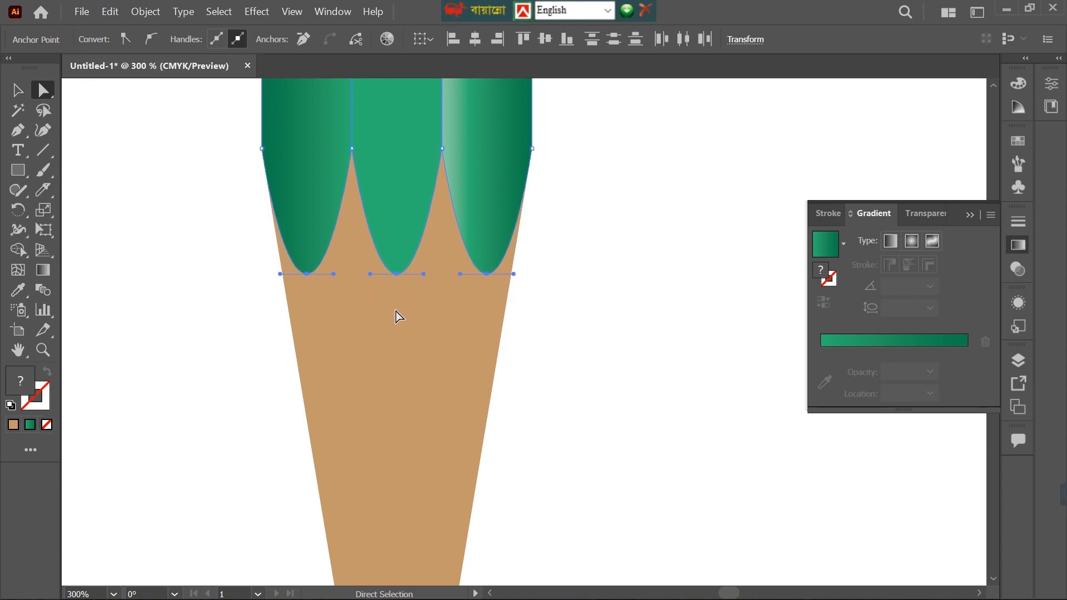
left_click(557, 256)
Cut across the lower part of the tan tip at a slight slant with the Knife tool, separating the lead piece.
scroll(606, 358, "down", 4)
left_click_drag(638, 305, 503, 417)
scroll(568, 366, "down", 2)
scroll(567, 367, "up", 2)
scroll(567, 366, "down", 2)
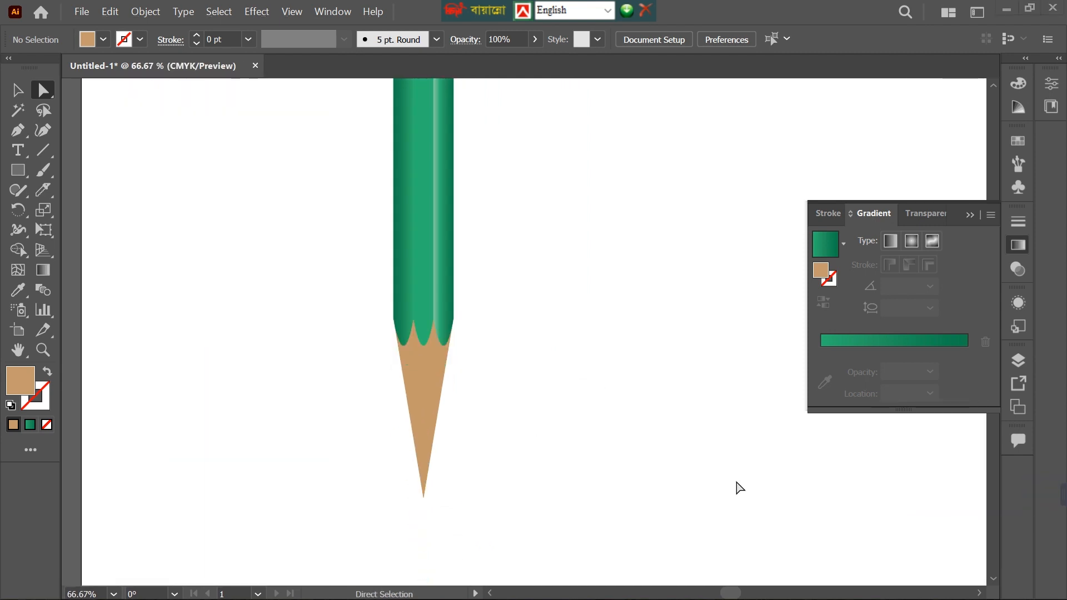
right_click(41, 193)
left_click(112, 196)
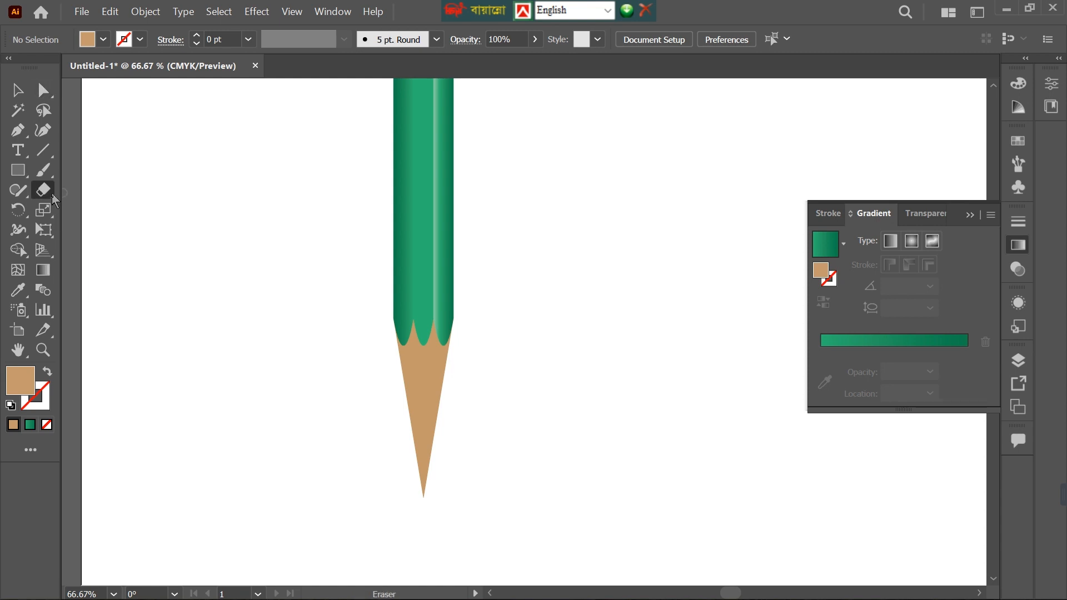
right_click(50, 194)
left_click(105, 231)
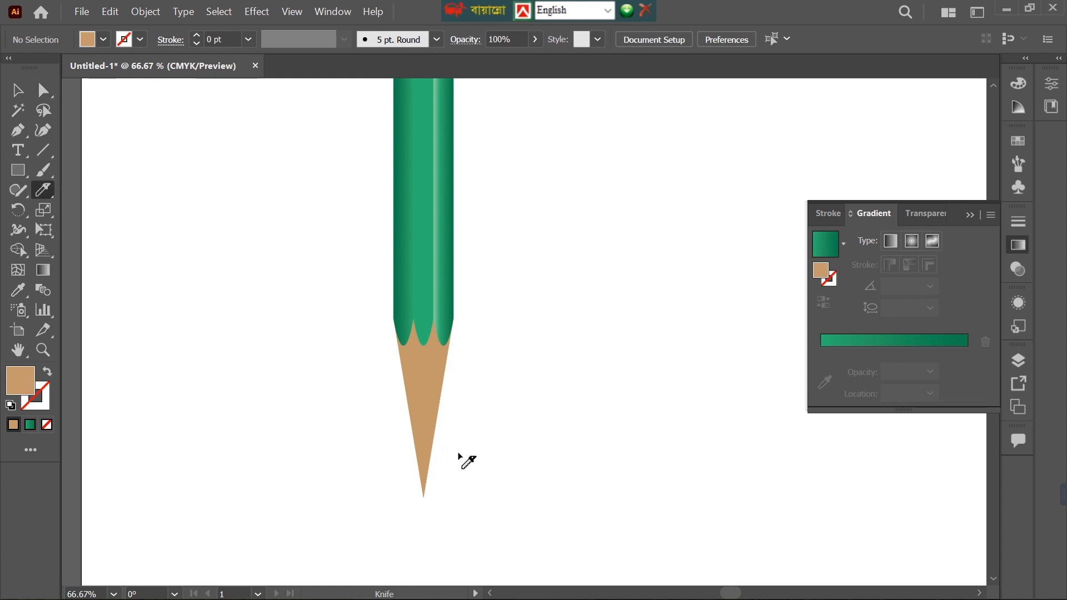
key("ctrl+alt+2")
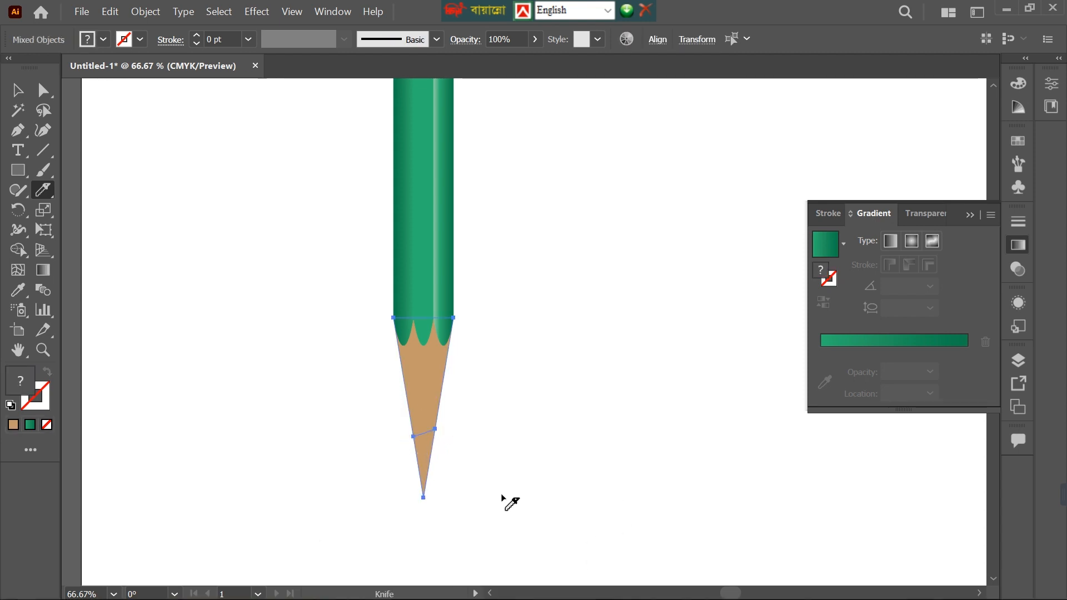
scroll(502, 495, "down", 1)
Move the cut-off lead piece away from the wooden part and undo the move.
left_click(18, 94)
left_click(534, 412)
left_click(431, 429)
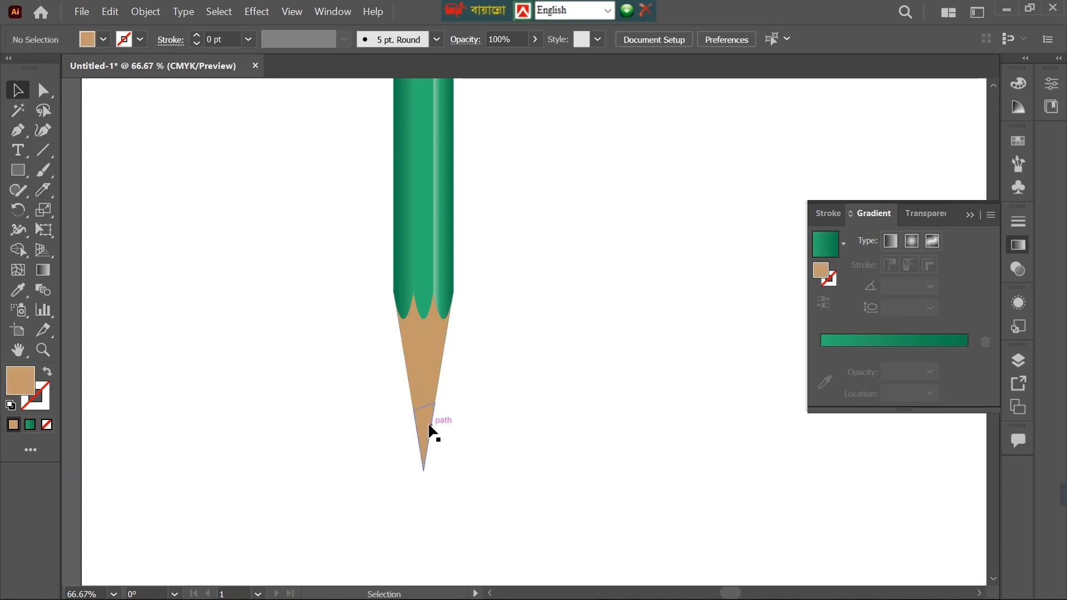
left_click_drag(431, 428, 487, 443)
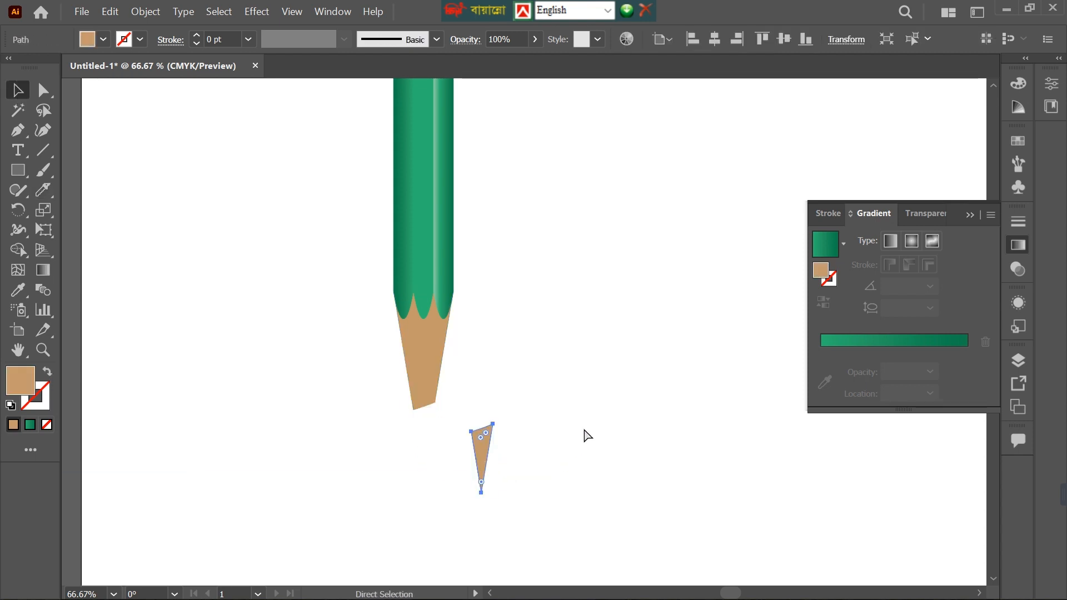
key("ctrl+z")
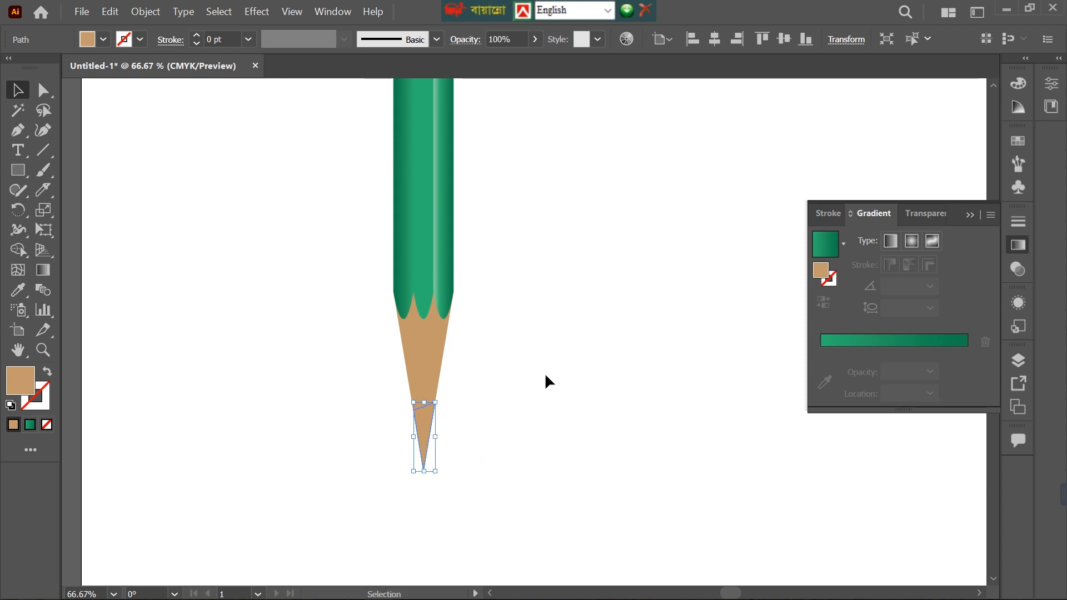
Apply a linear gradient at 0° to the upper wooden part of the tip, using tan for both color stops.
left_click(422, 360)
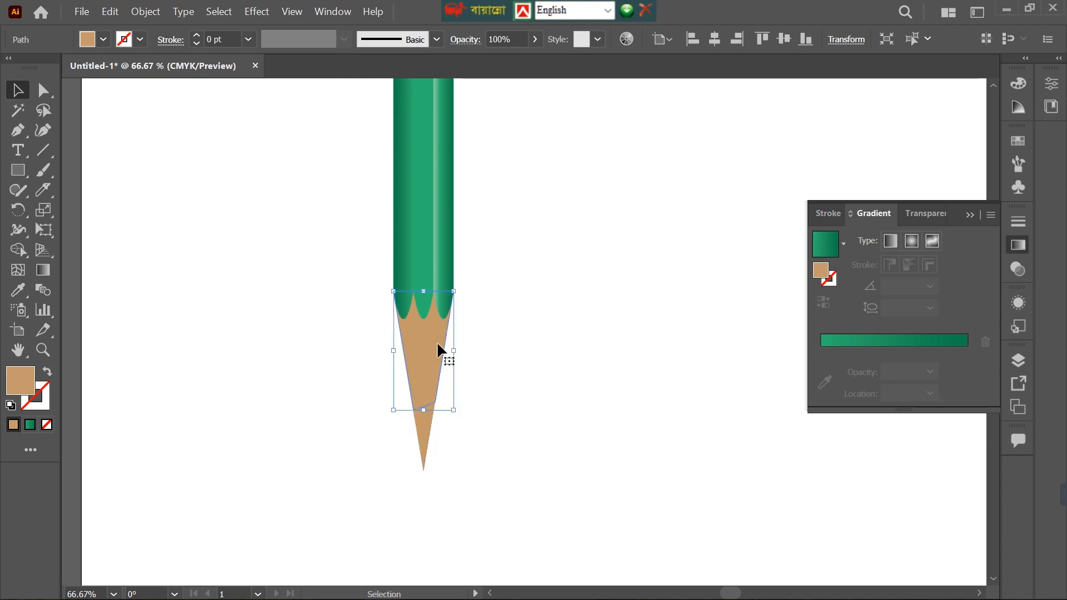
left_click(43, 270)
left_click_drag(822, 301, 826, 384)
left_click_drag(830, 353, 949, 354)
left_click(967, 352)
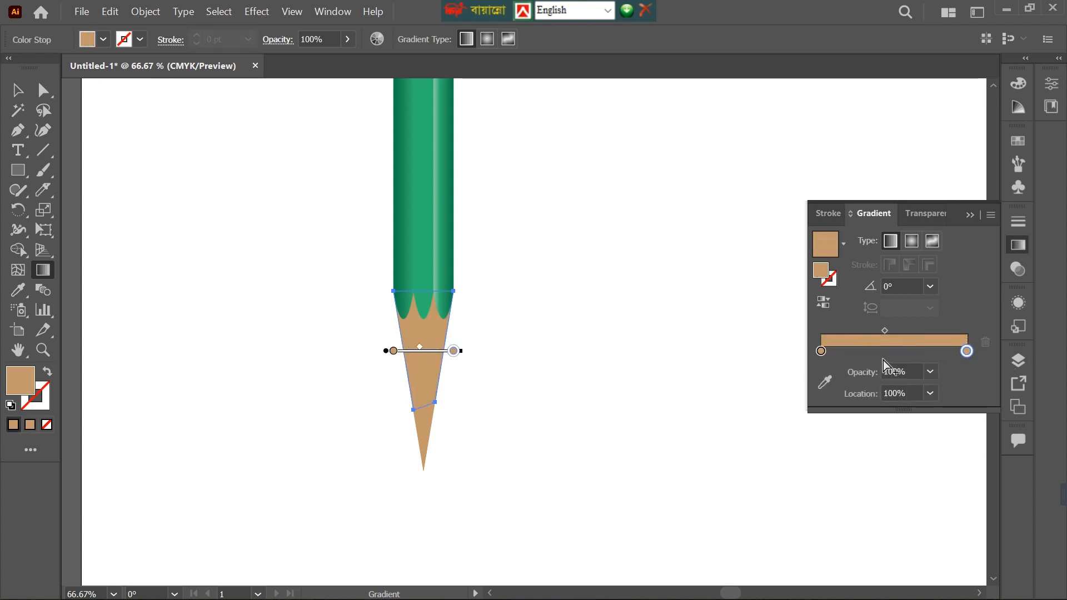
double_click(963, 353)
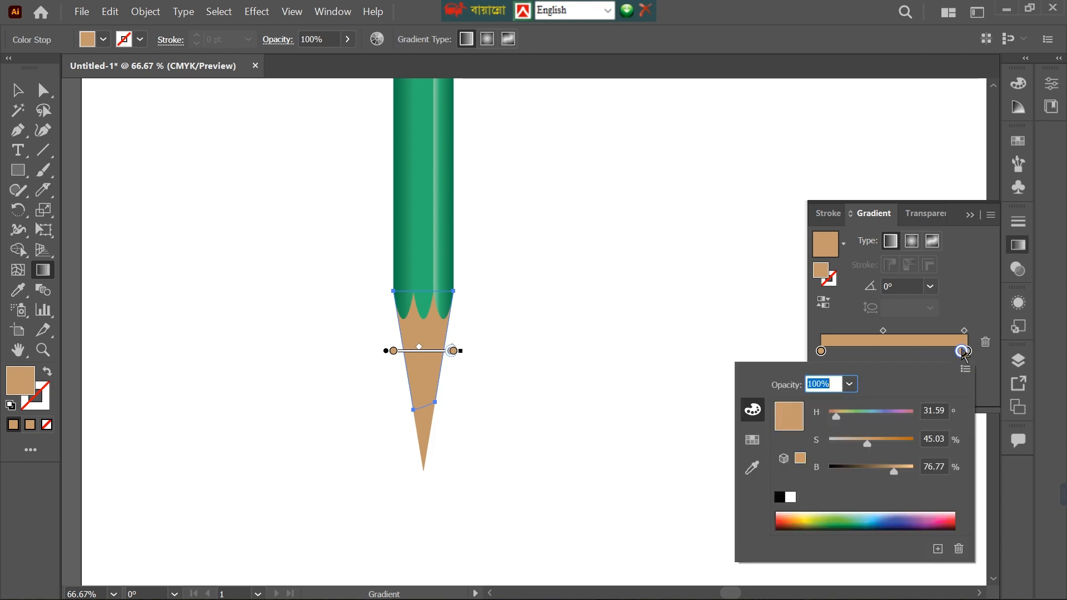
key("Escape")
key("ctrl+z")
Darken the wood gradient's end stop to 58% brightness and rearrange the stops, with one at 0% and the tan one nearer the end.
double_click(967, 352)
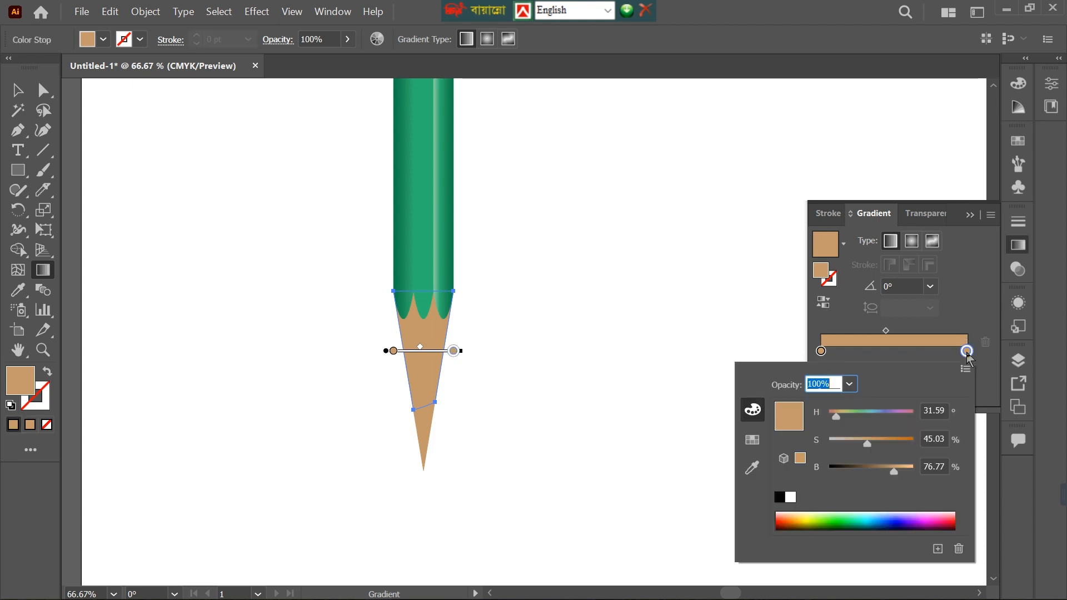
left_click_drag(884, 472, 878, 472)
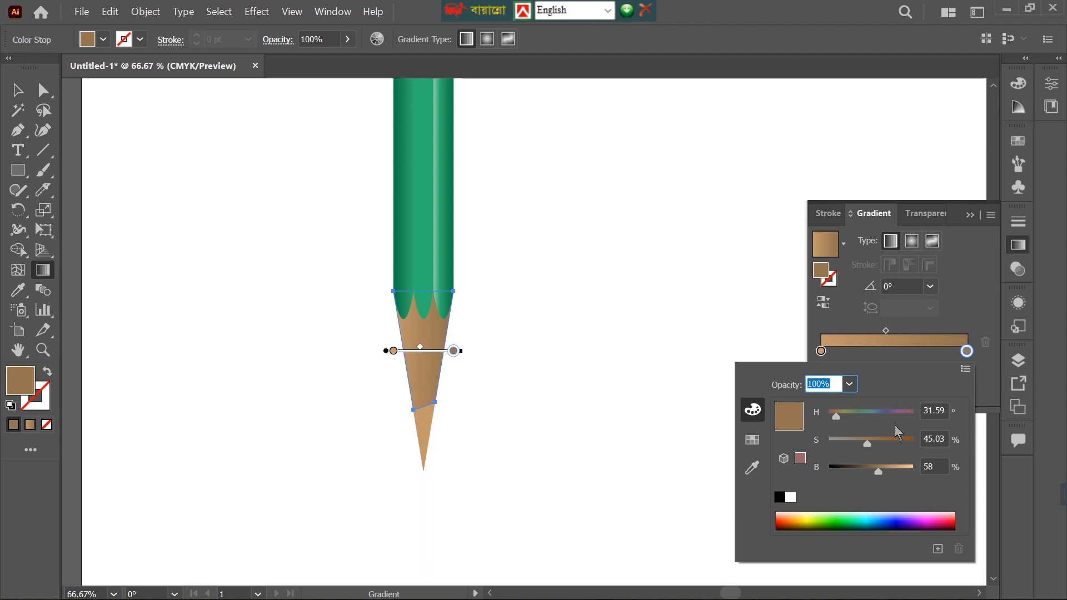
left_click(828, 351)
mouse_move(838, 355)
left_mouse_down()
mouse_move(932, 357)
mouse_move(816, 359)
left_mouse_up()
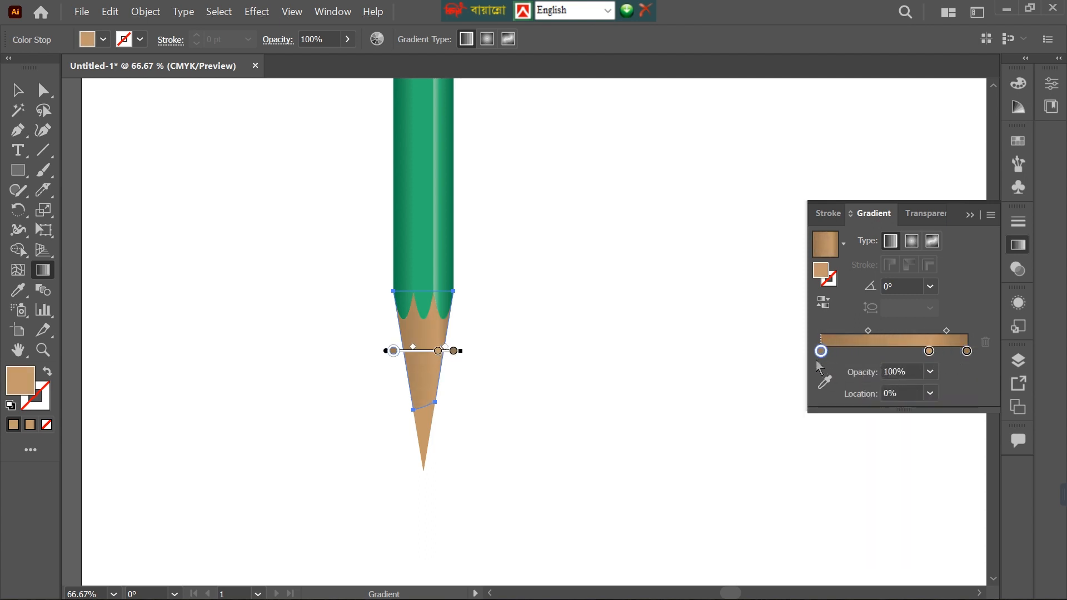
Brighten the wood gradient's middle tan stop and reposition it at about 69%.
double_click(929, 352)
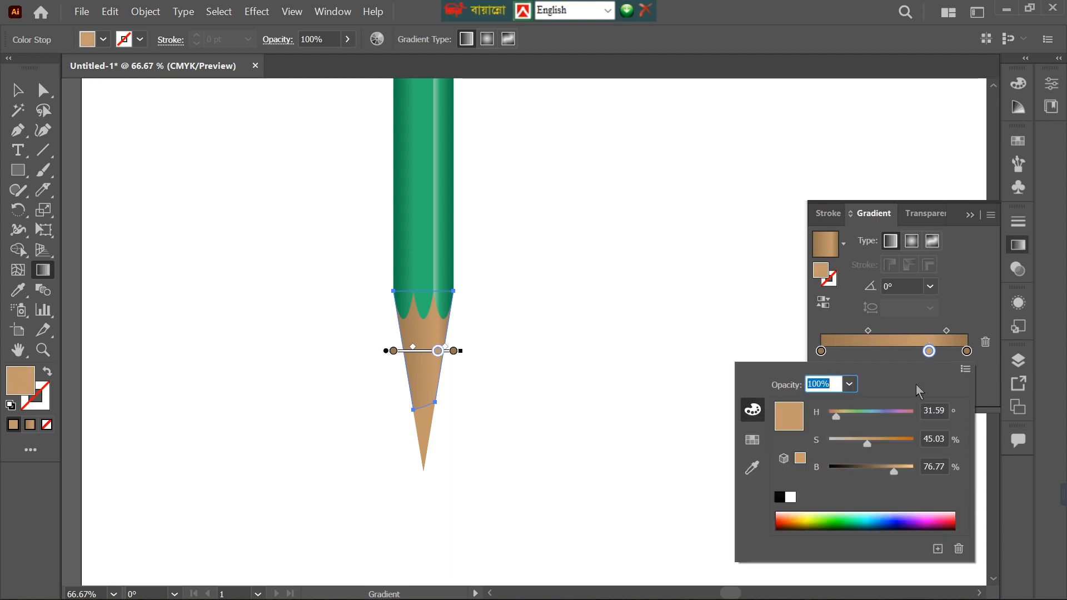
left_click_drag(902, 466, 897, 468)
left_click(822, 354)
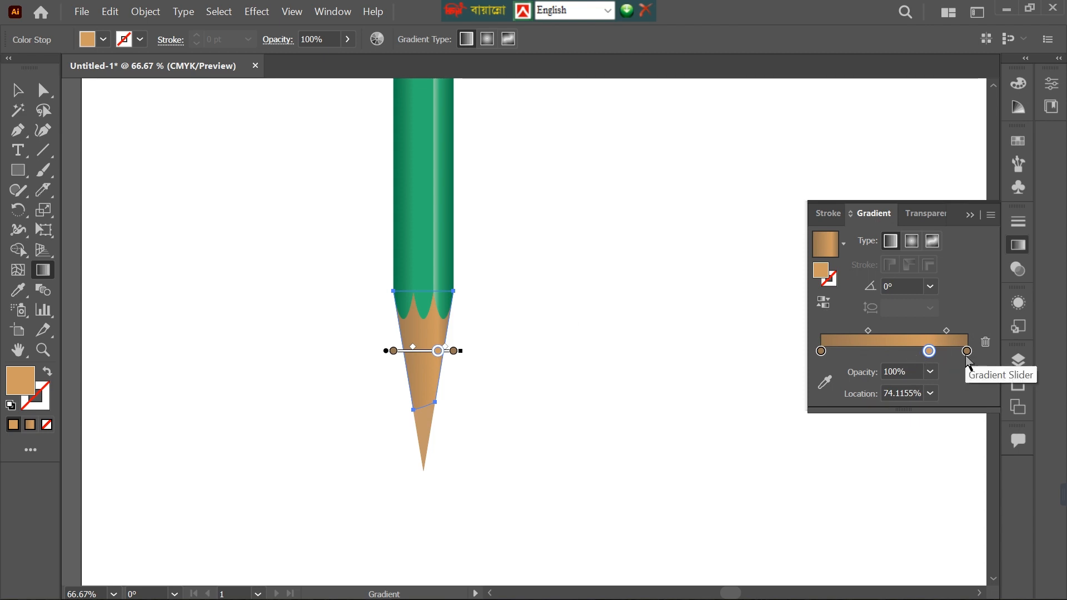
left_click(868, 331)
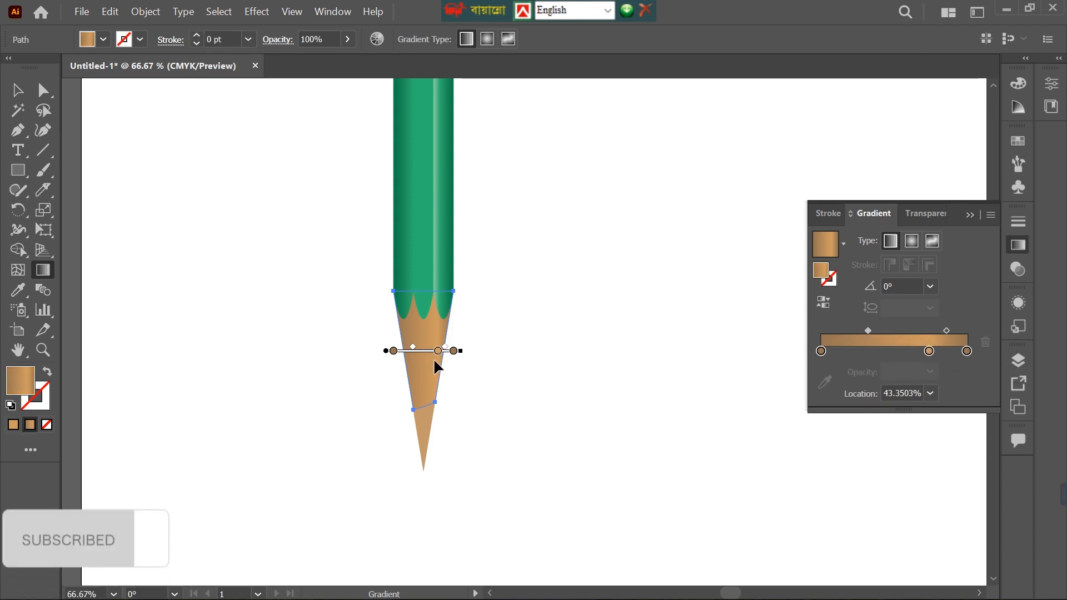
mouse_move(932, 360)
left_mouse_down()
mouse_move(865, 361)
mouse_move(919, 364)
left_mouse_up()
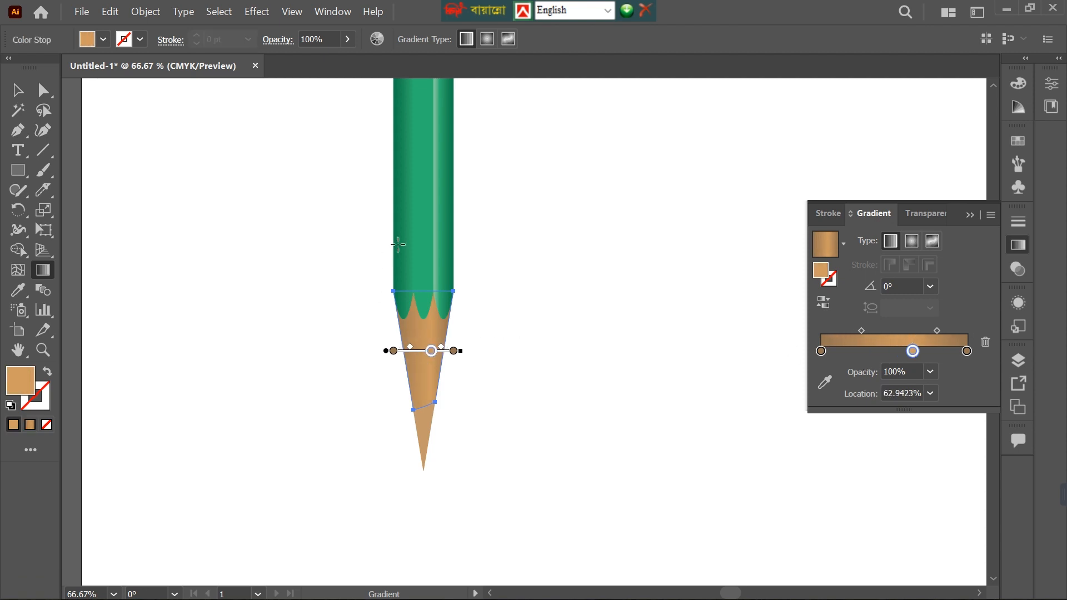
left_click_drag(904, 361, 913, 361)
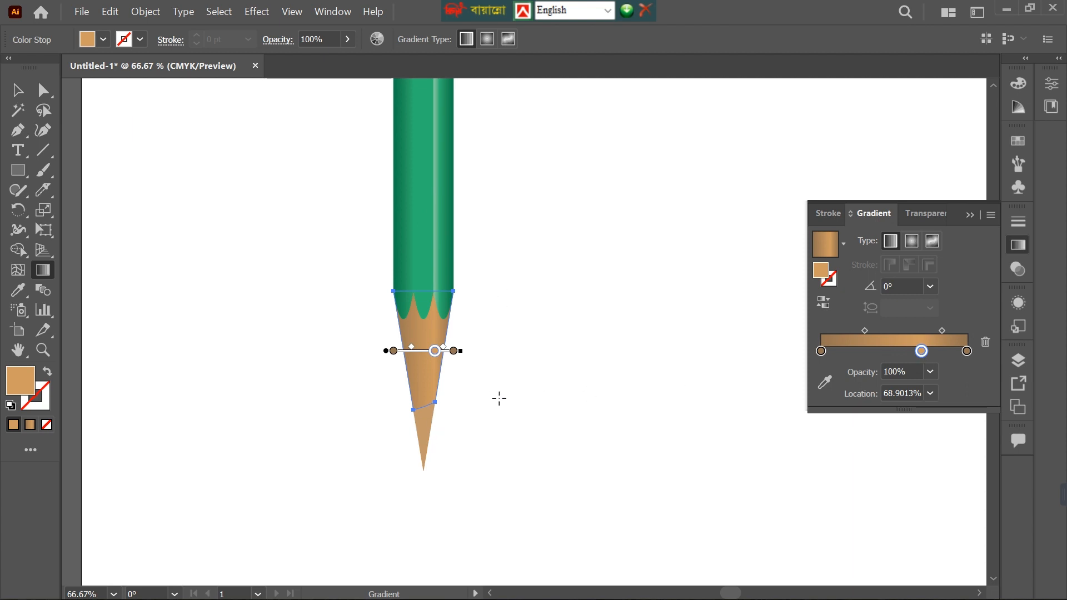
Apply a linear gradient at 0° to the lead piece, with black stops at both ends and the brown stop at about 83%.
key("v")
left_click(425, 439)
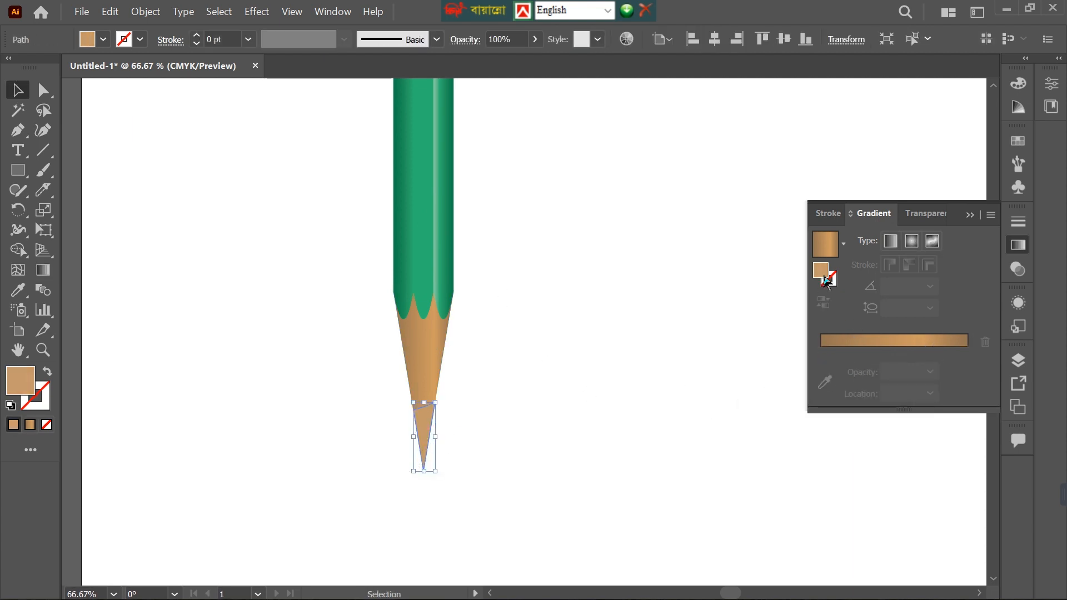
left_click(840, 342)
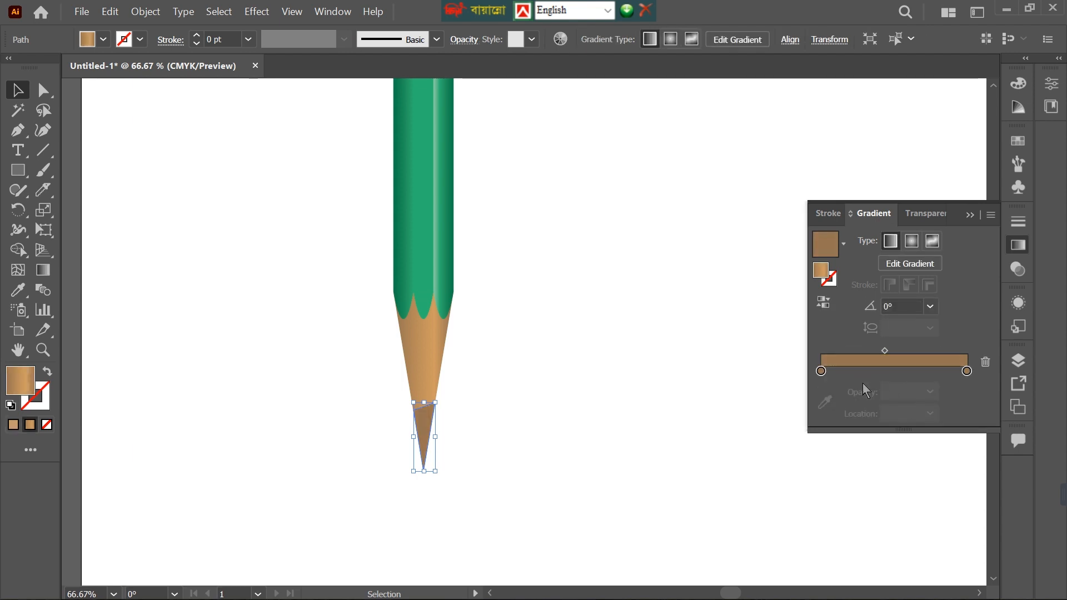
double_click(822, 372)
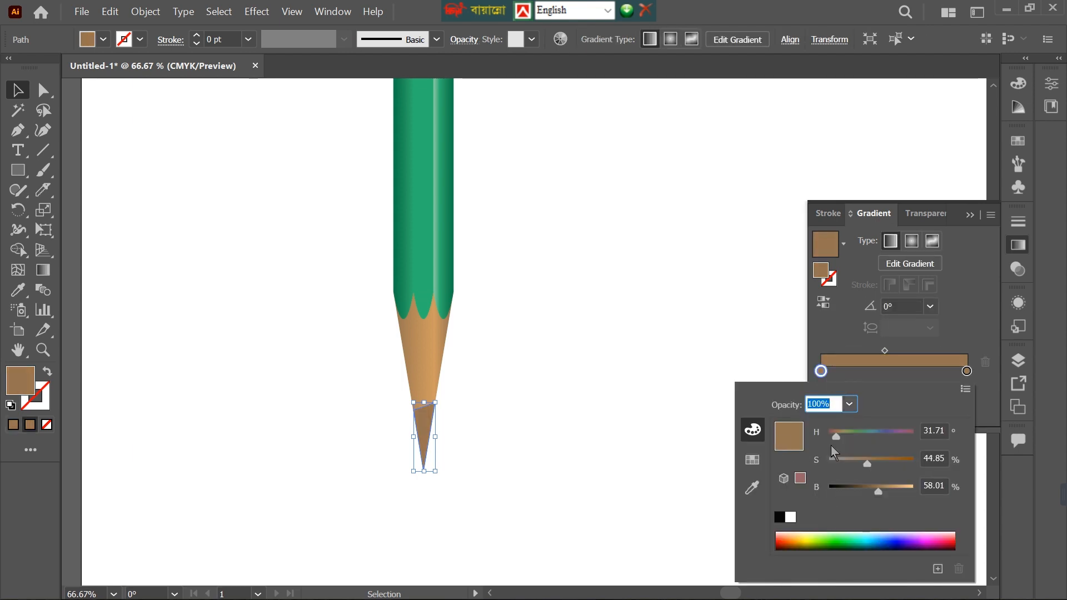
left_click(779, 517)
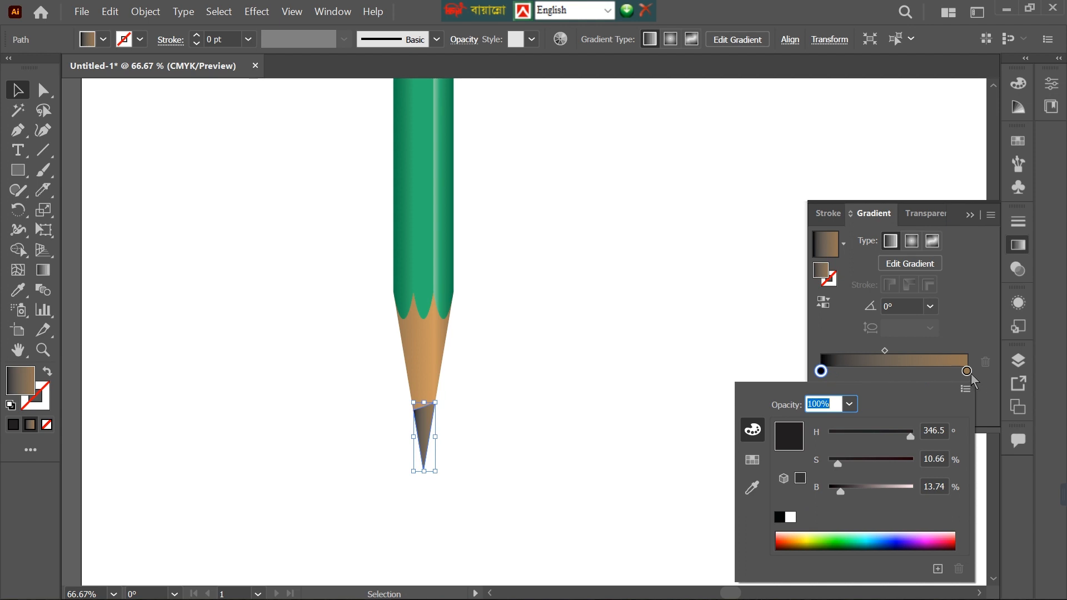
left_click_drag(967, 372, 942, 371)
left_click_drag(823, 371, 970, 376)
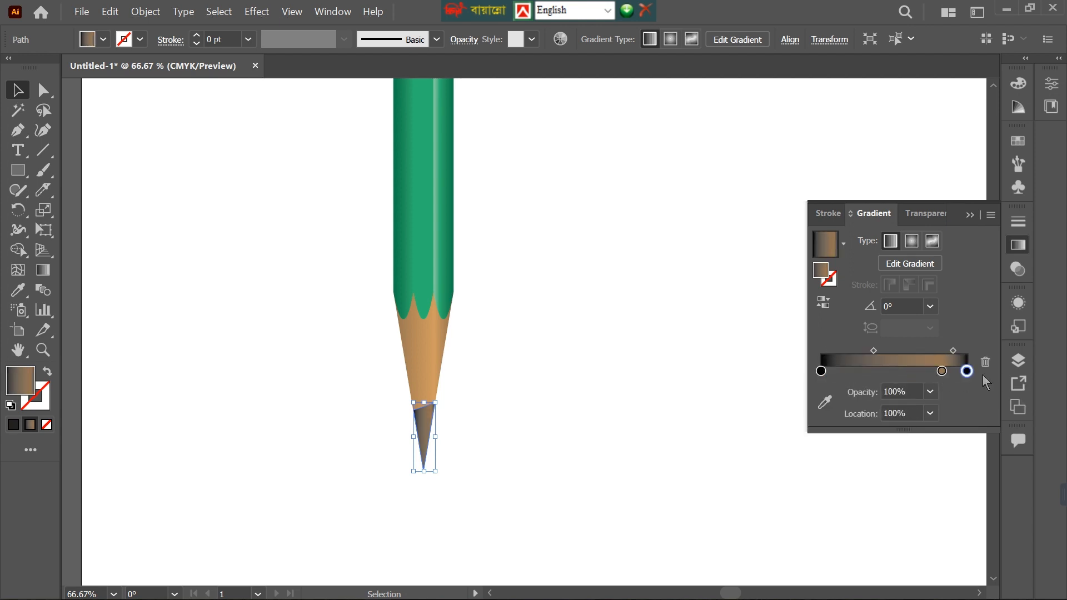
Change the lead gradient's brown stop to white and move the starting black stop to about 50%.
double_click(942, 371)
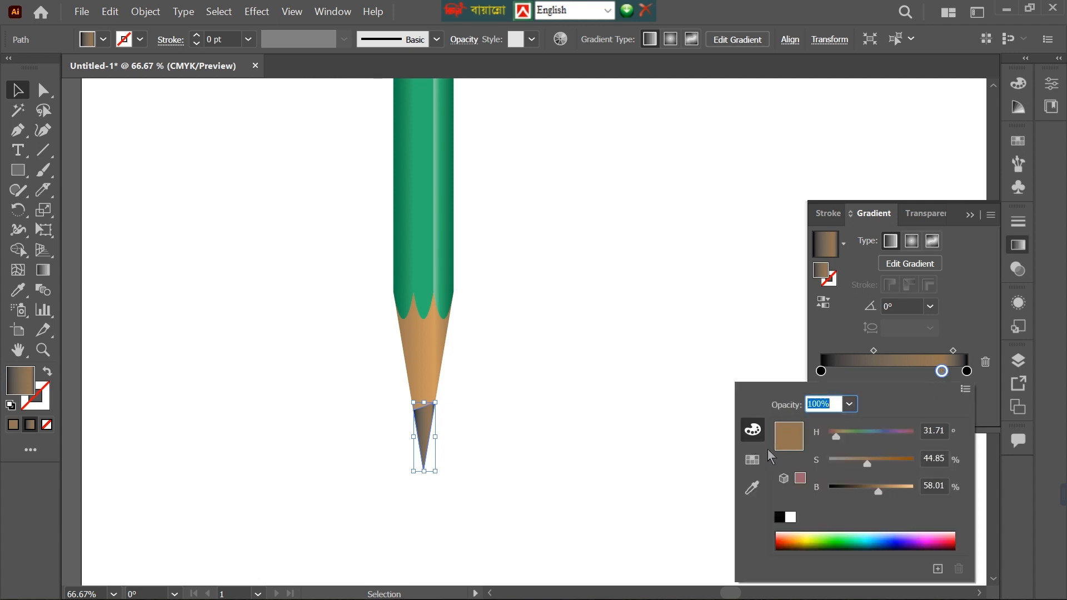
left_click(752, 460)
left_click(777, 423)
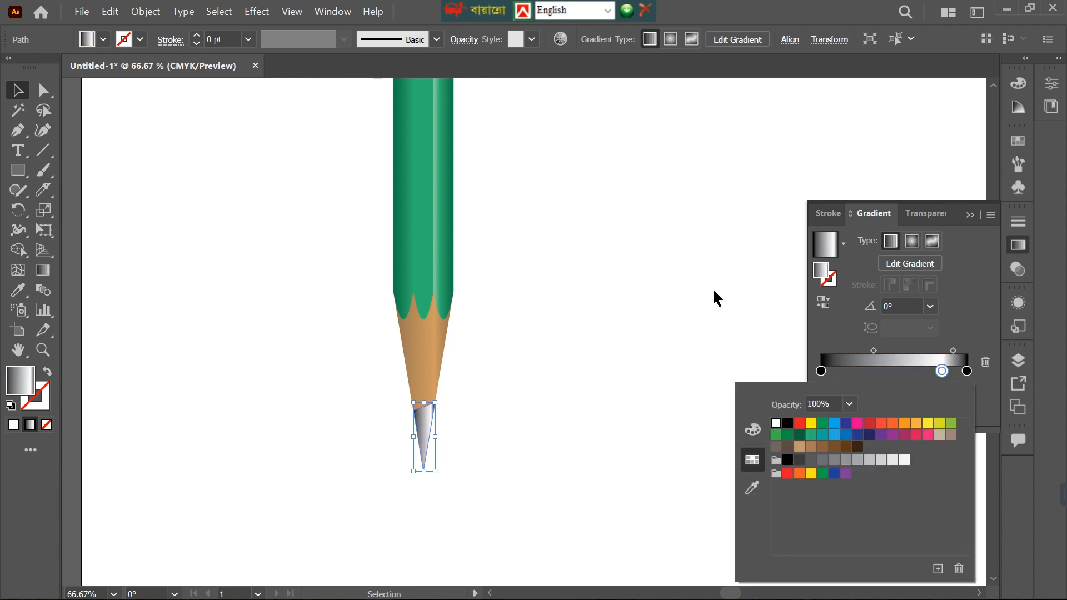
key("v")
left_click(822, 371)
left_click_drag(830, 376, 885, 376)
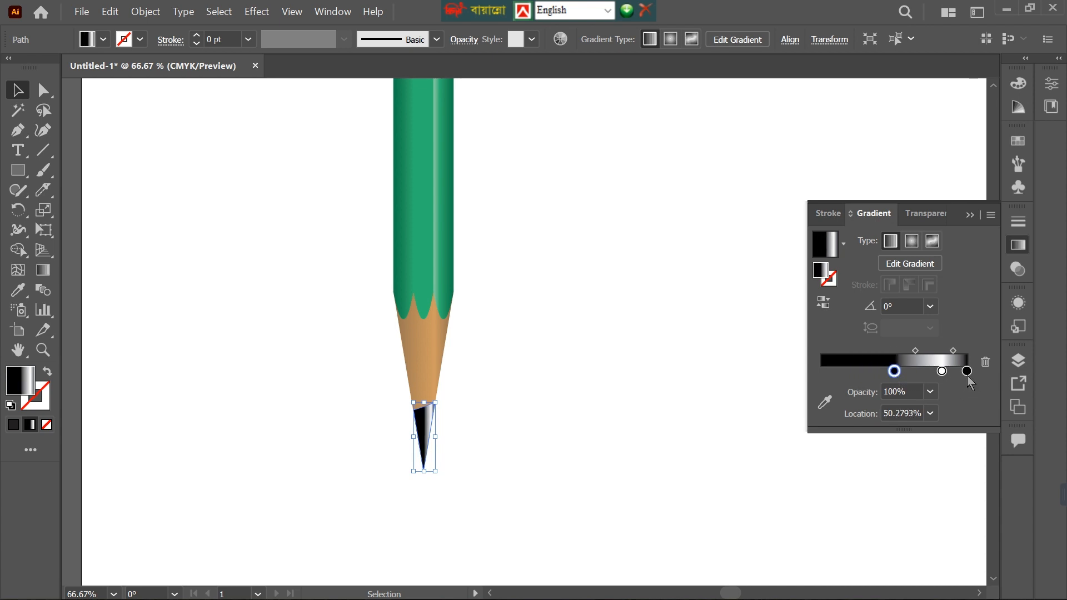
Lighten the lead gradient's black stop at about 50% to 25% brightness.
scroll(408, 440, "up", 3)
scroll(407, 438, "down", 2)
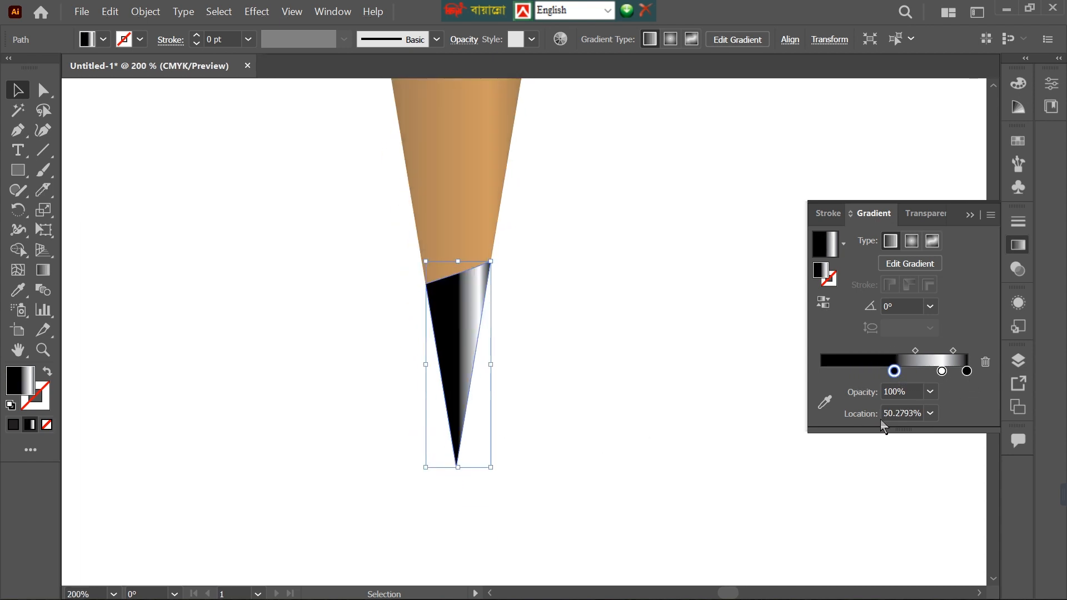
double_click(894, 373)
left_click(752, 430)
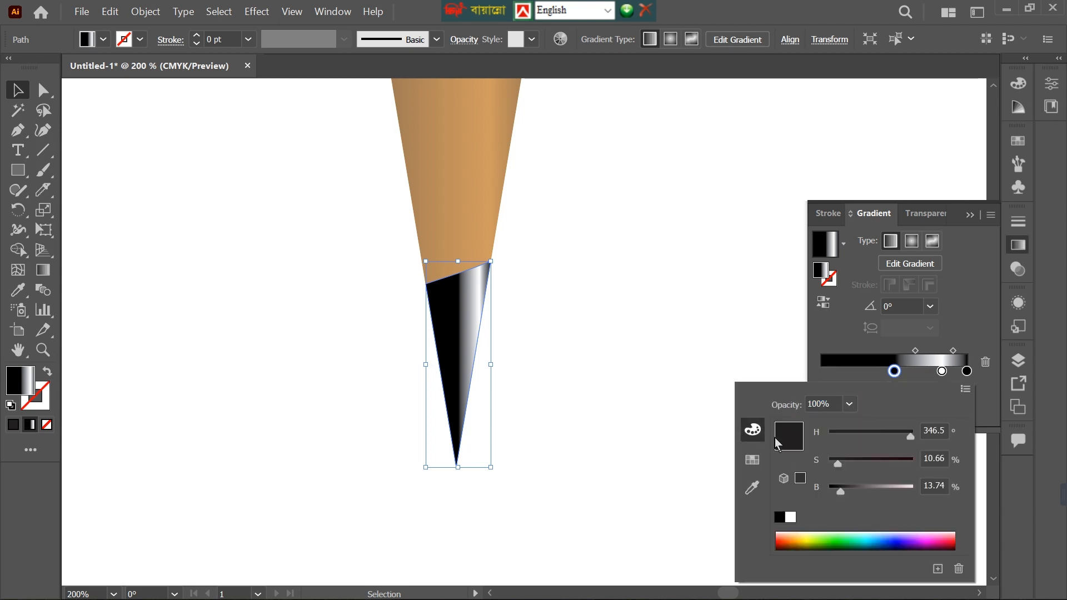
left_click(857, 486)
left_click_drag(857, 494, 852, 496)
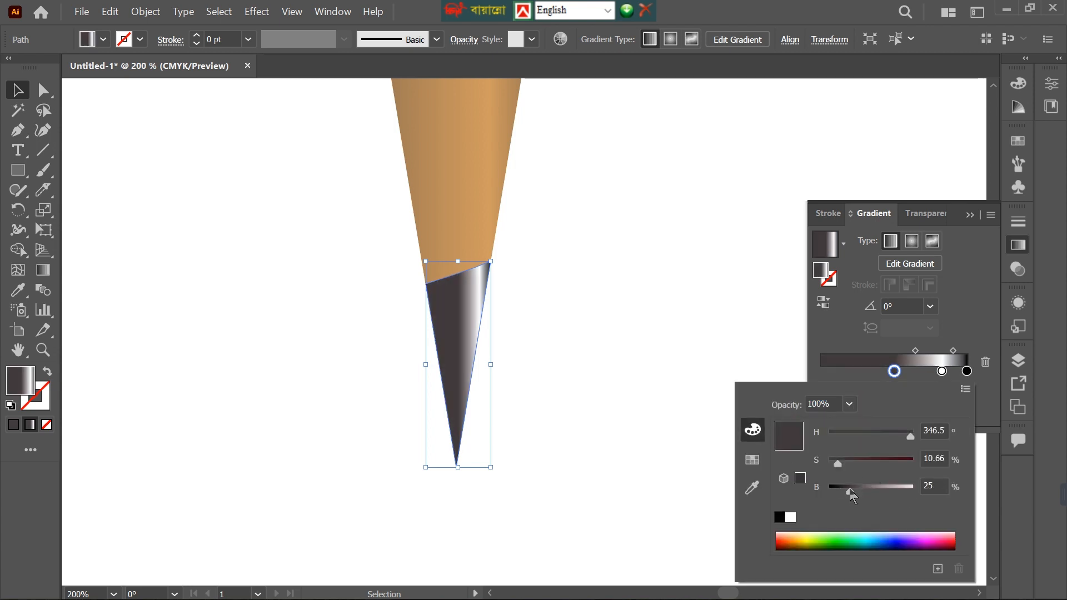
left_click(977, 375)
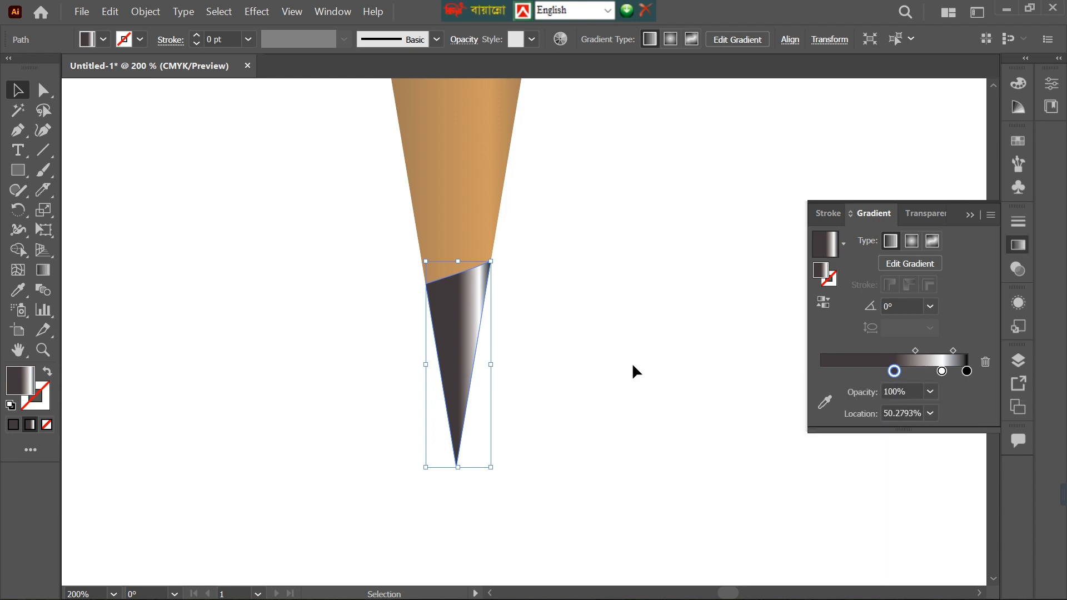
Draw a rectangle as wide as the green pencil body, directly on its upper end, for the metal band.
left_click(605, 390)
scroll(604, 389, "down", 3)
scroll(604, 389, "up", 1)
scroll(604, 389, "down", 1)
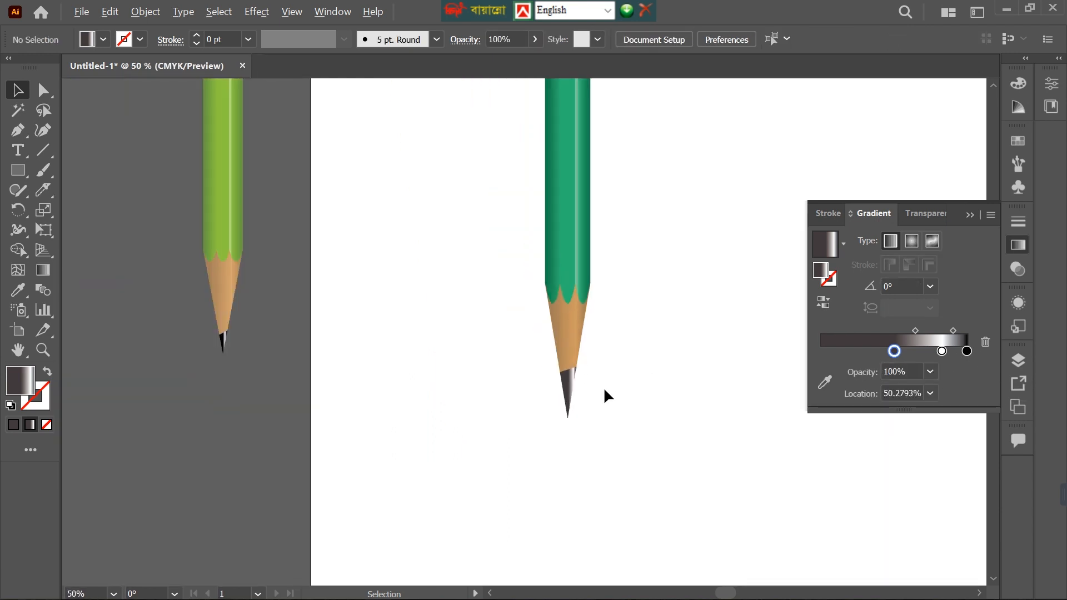
scroll(605, 390, "up", 8)
scroll(606, 388, "up", 10)
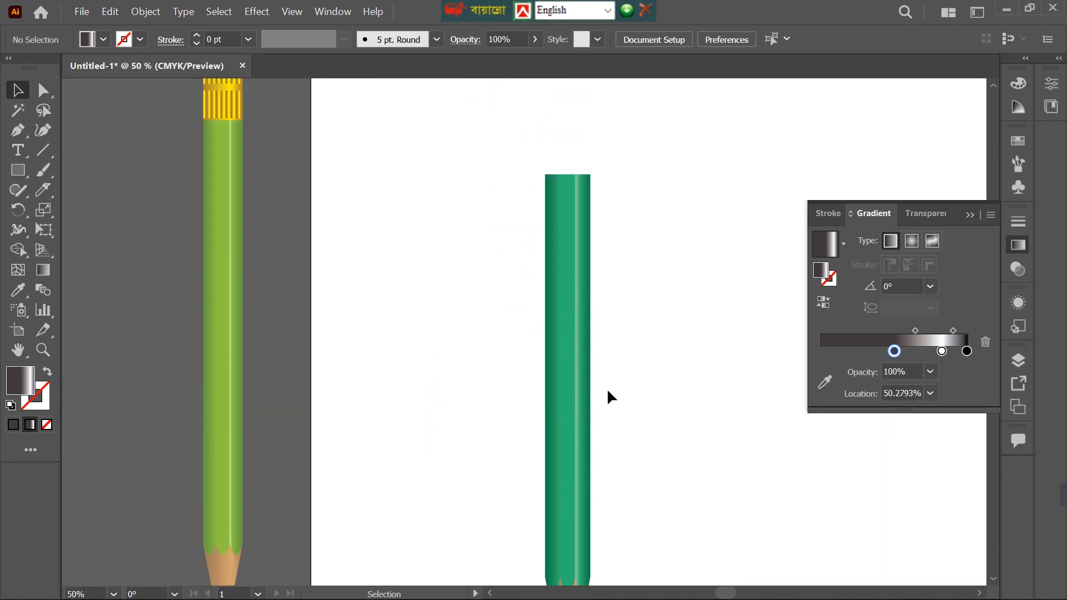
key("m")
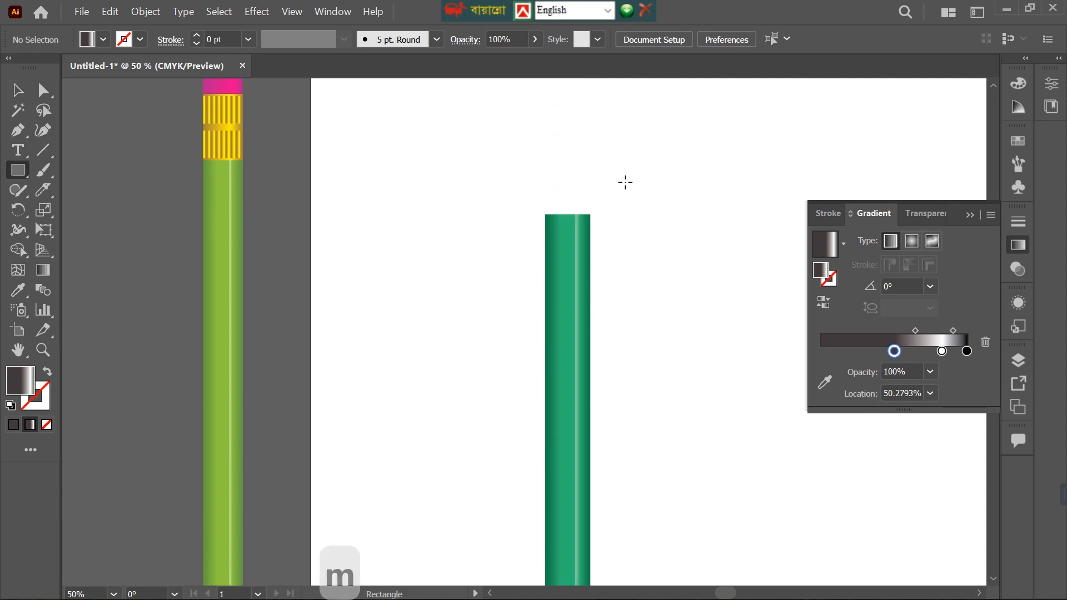
left_click_drag(395, 221, 442, 348)
key("ctrl+z")
mouse_move(545, 221)
left_mouse_down()
mouse_move(590, 256)
mouse_move(593, 336)
mouse_move(576, 245)
mouse_move(580, 192)
left_mouse_up()
key("v")
scroll(648, 202, "up", 2)
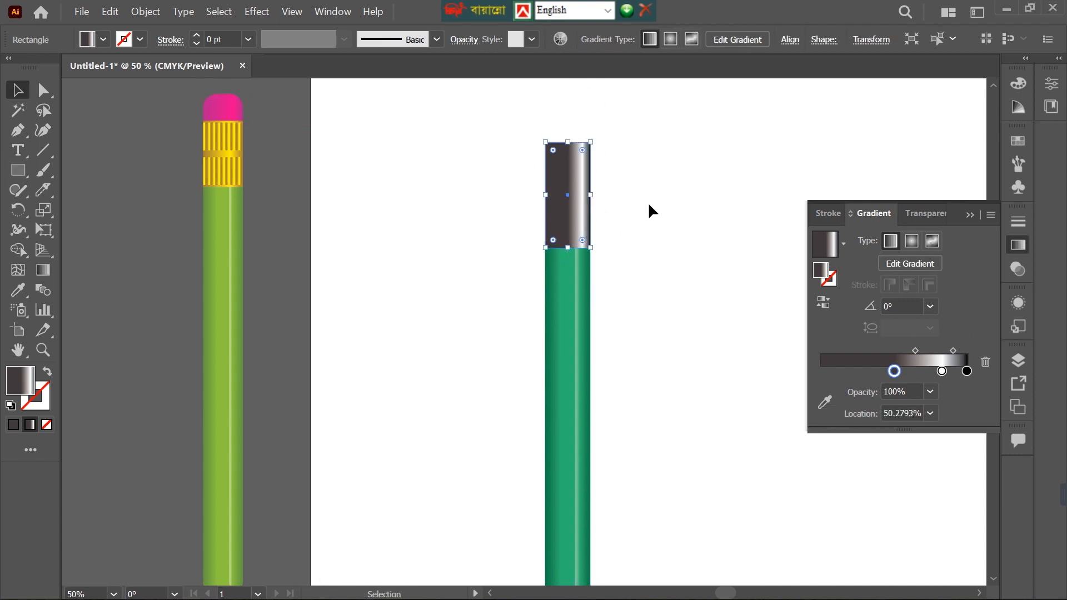
Fill the new rectangle above the green body with solid yellow.
left_click(103, 39)
left_click(70, 66)
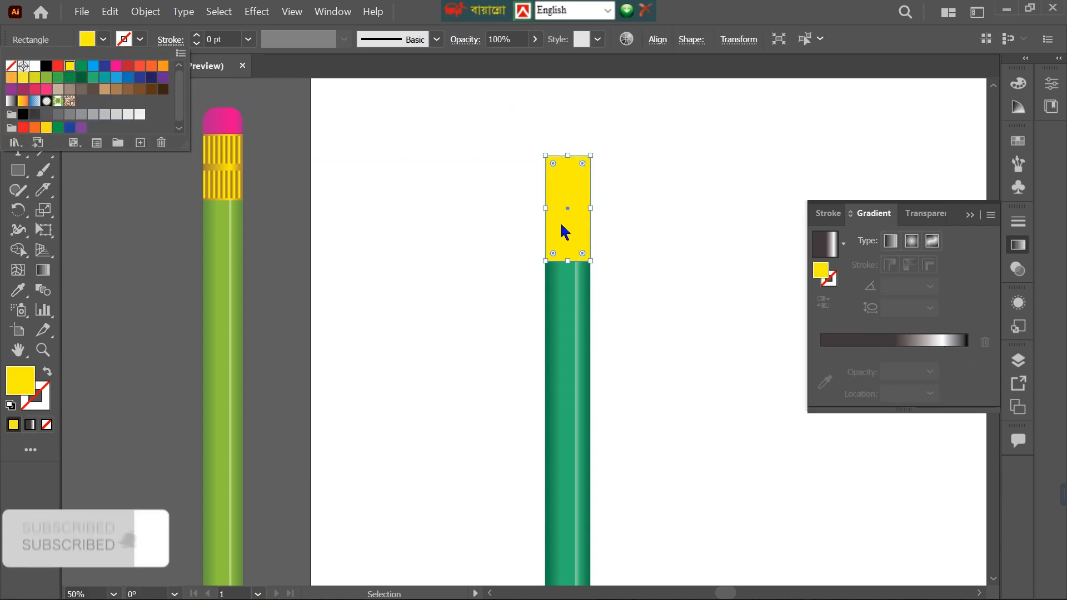
left_click(394, 147)
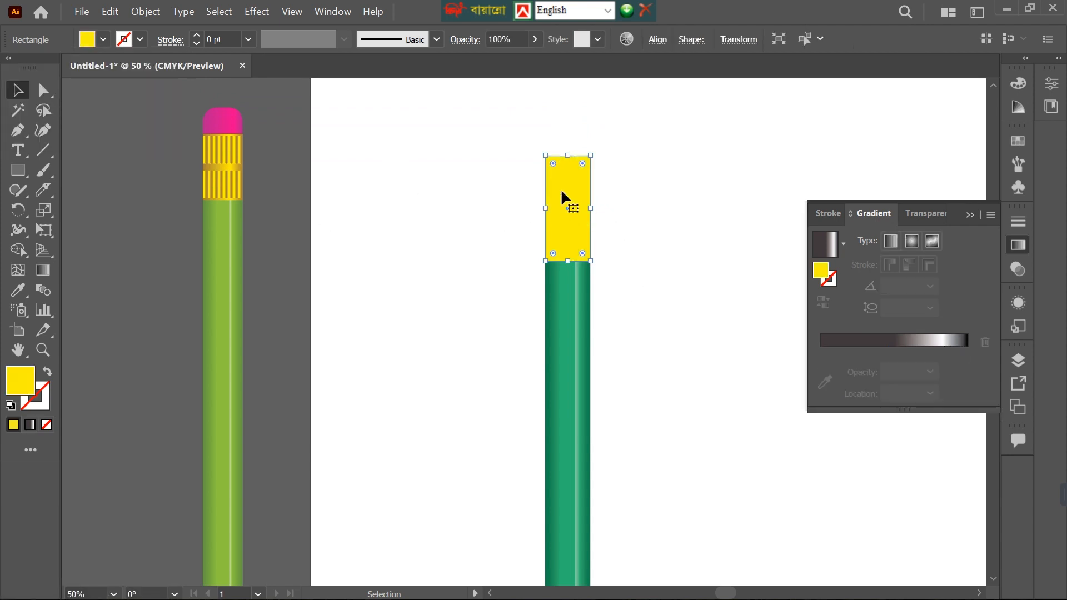
Apply a linear gradient at 0° to the band rectangle, leaving only yellow stops at 0% and 100%.
left_click_drag(839, 342, 839, 341)
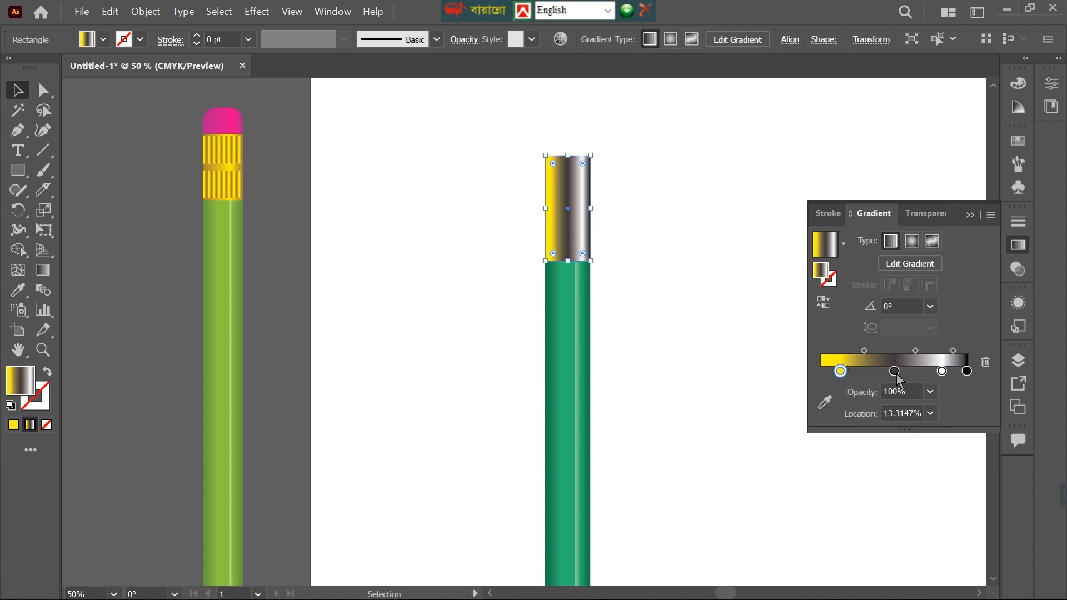
left_click_drag(896, 372, 899, 399)
left_click_drag(967, 371, 967, 399)
left_click(941, 373)
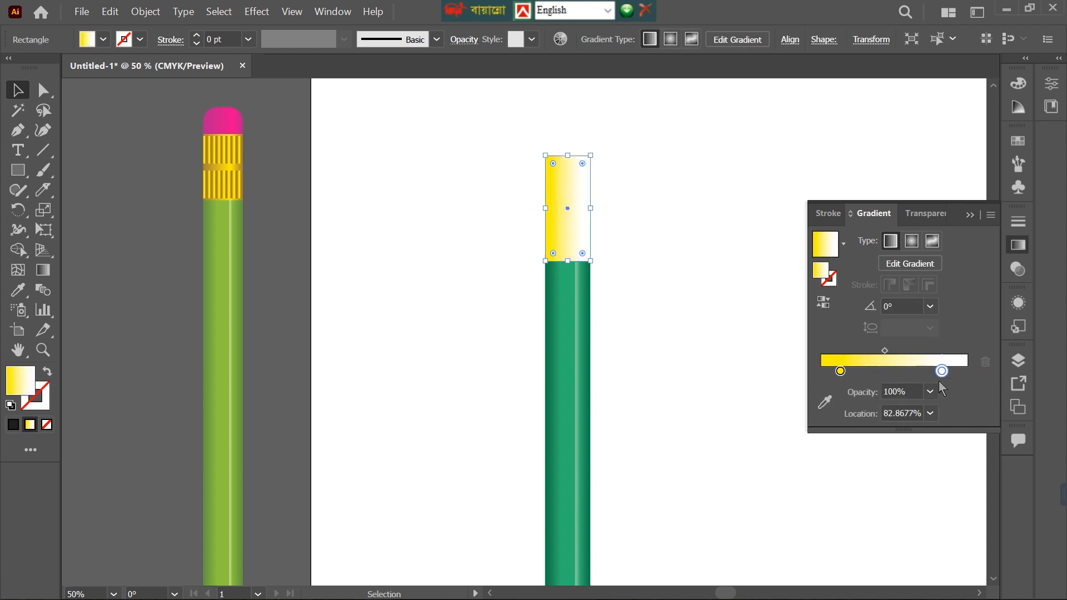
left_click_drag(840, 372, 967, 372)
left_click_drag(840, 372, 821, 371)
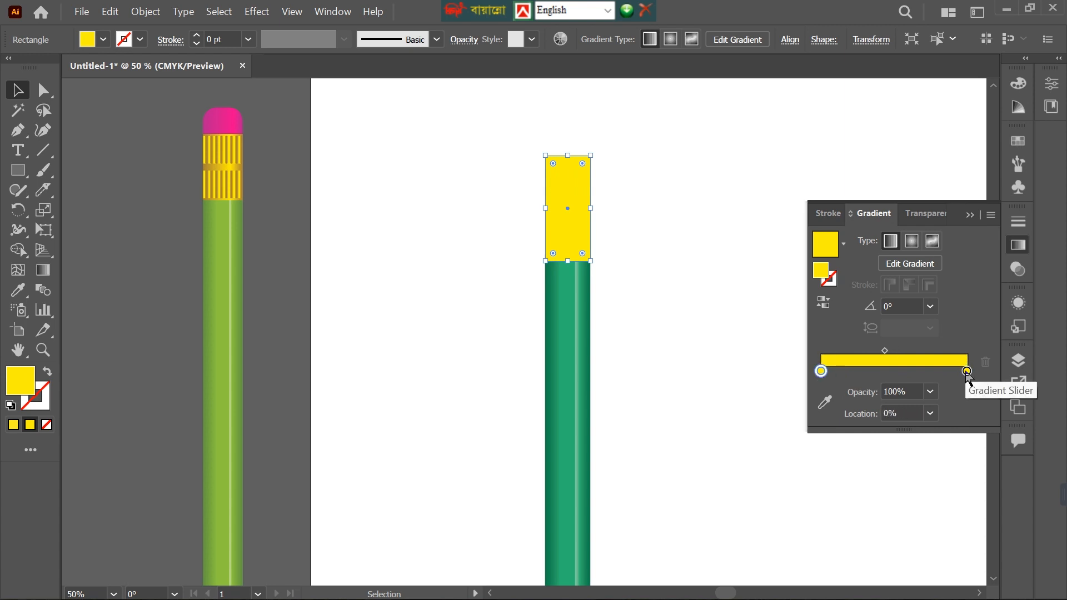
Move the band gradient's end stop to about 90% and darken it to 69% brightness.
left_click_drag(967, 371, 953, 371)
double_click(952, 371)
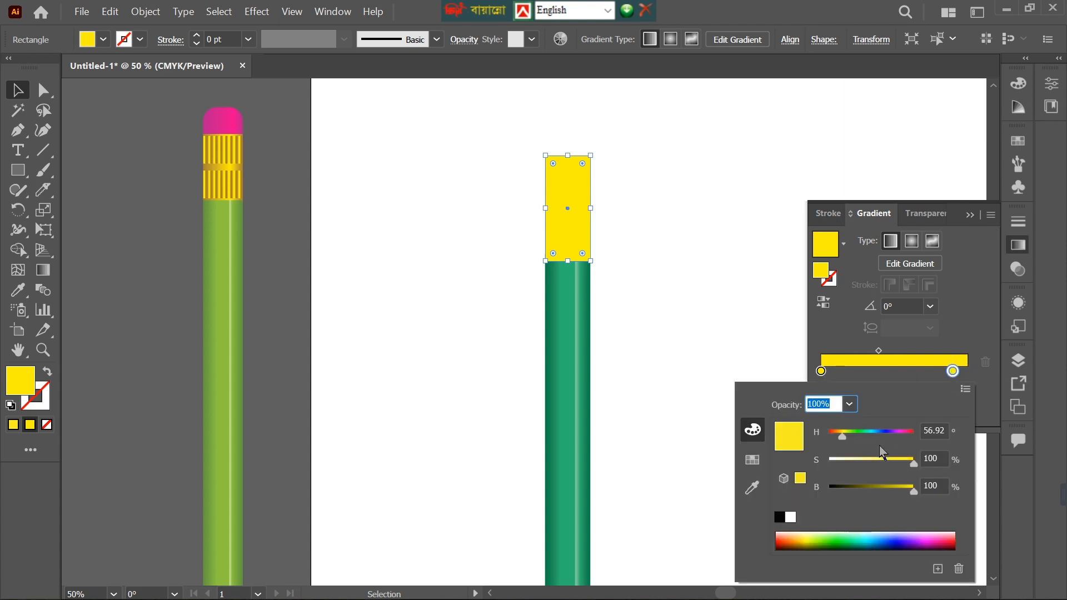
left_click_drag(913, 491, 898, 491)
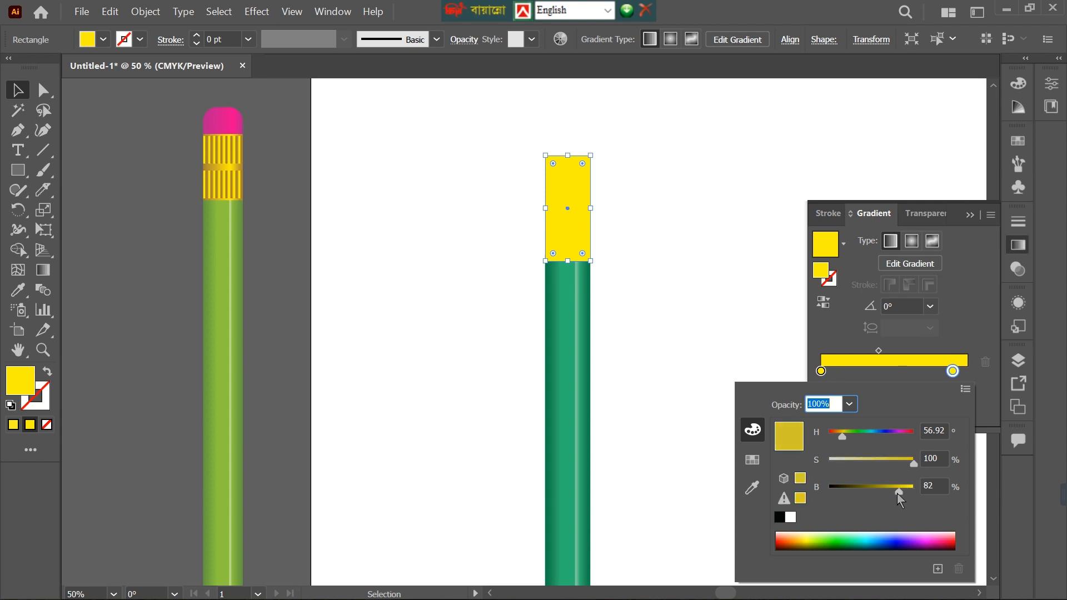
left_click(935, 484)
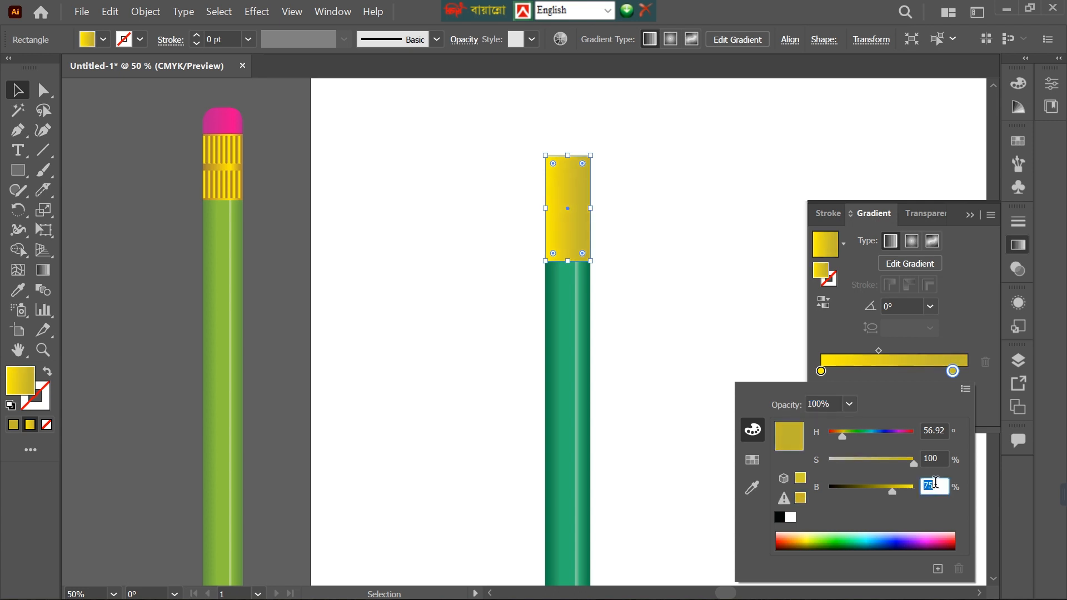
key("Down")
key("Down")
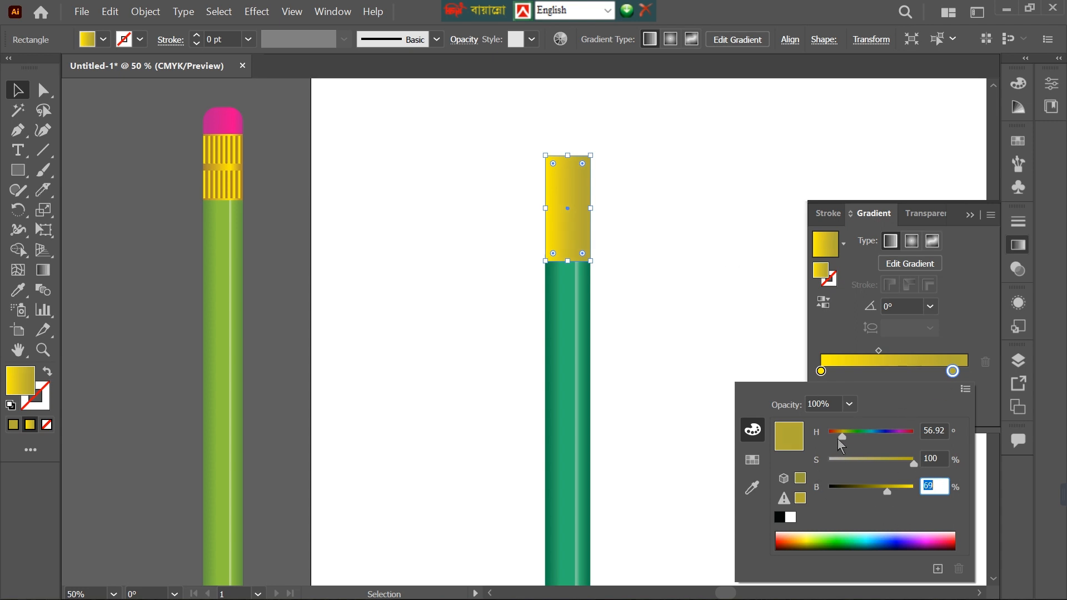
Set the hue of the band gradient's darkened stop to 40°.
left_click(938, 427)
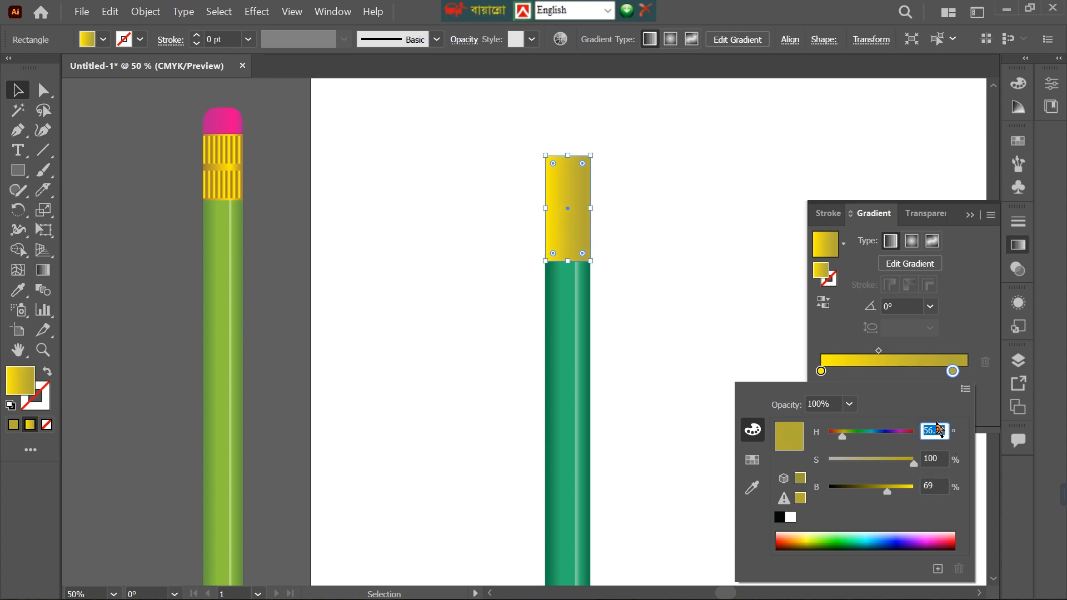
key("Down")
key("Down")
key("Down")
key("Down")
key("Down")
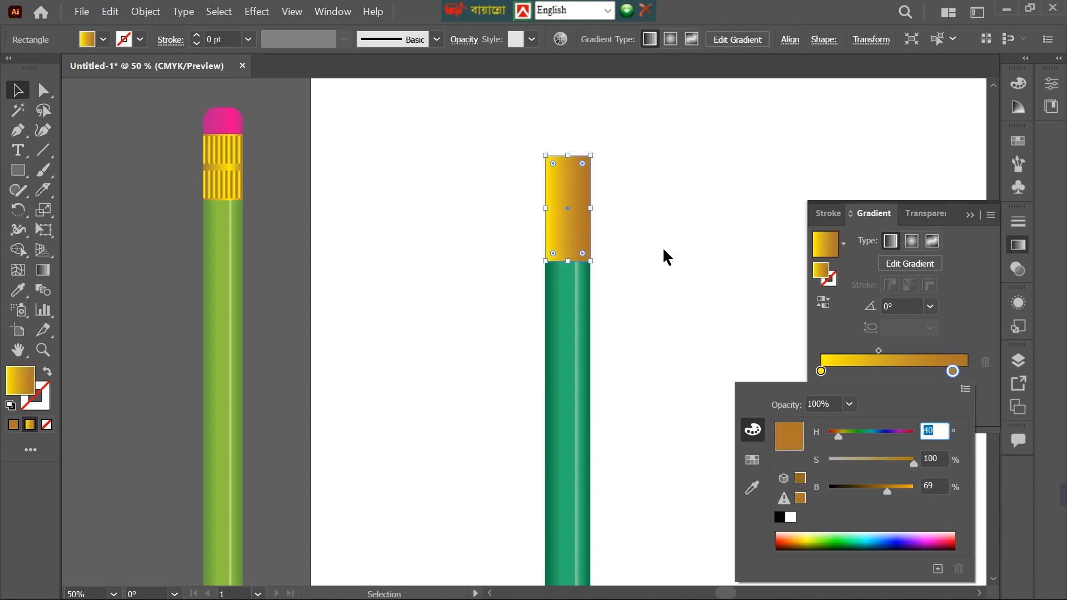
key("Return")
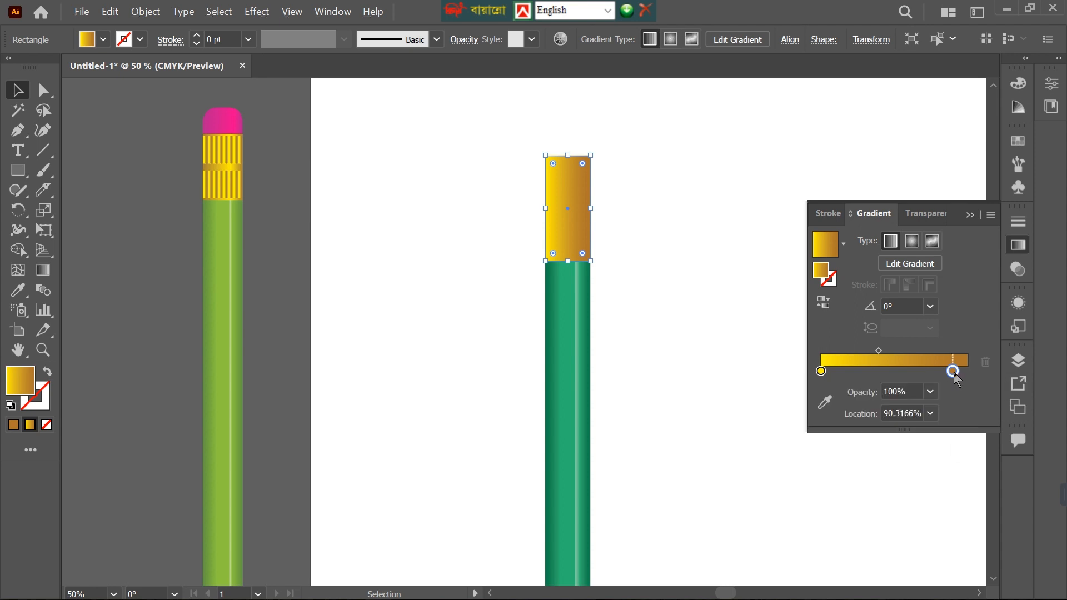
Arrange the band gradient with brown stops at 0% and 100% and the yellow stop at about 67%.
left_click_drag(945, 376, 822, 372)
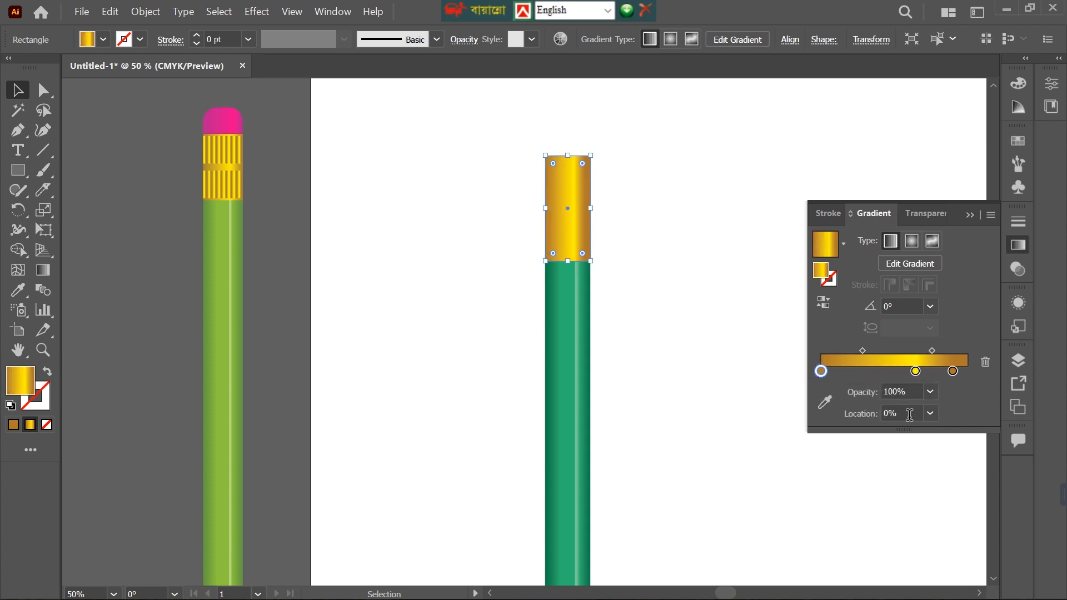
left_click_drag(955, 373, 919, 372)
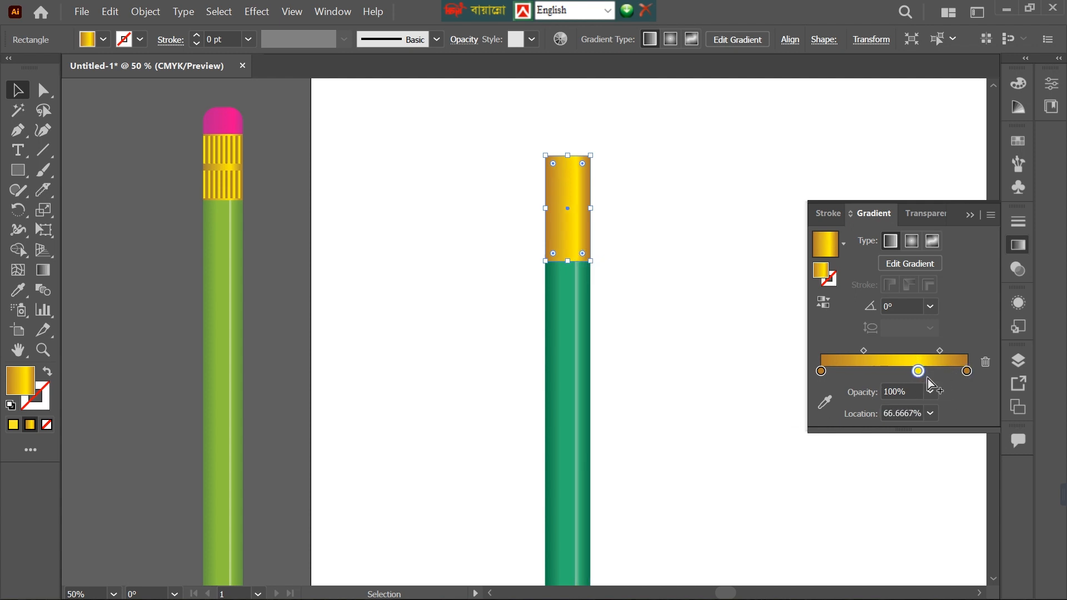
Draw a narrow vertical gold gradient rectangle about 0.22 × 1.46 in on the blank artboard beside the pencil.
left_click(758, 249)
scroll(500, 222, "up", 1)
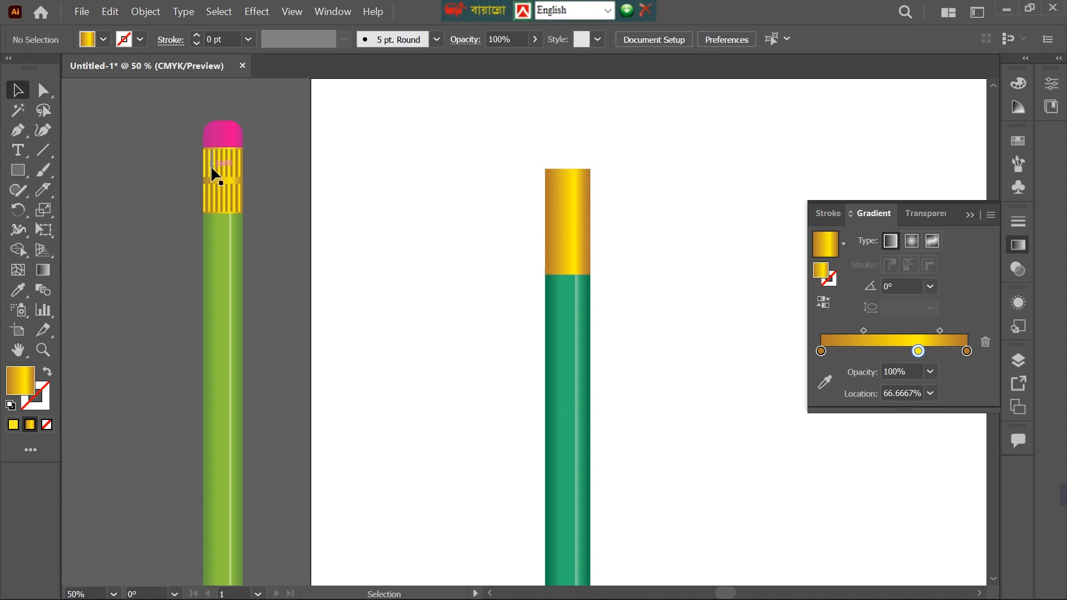
key("m")
left_click_drag(383, 202, 390, 265)
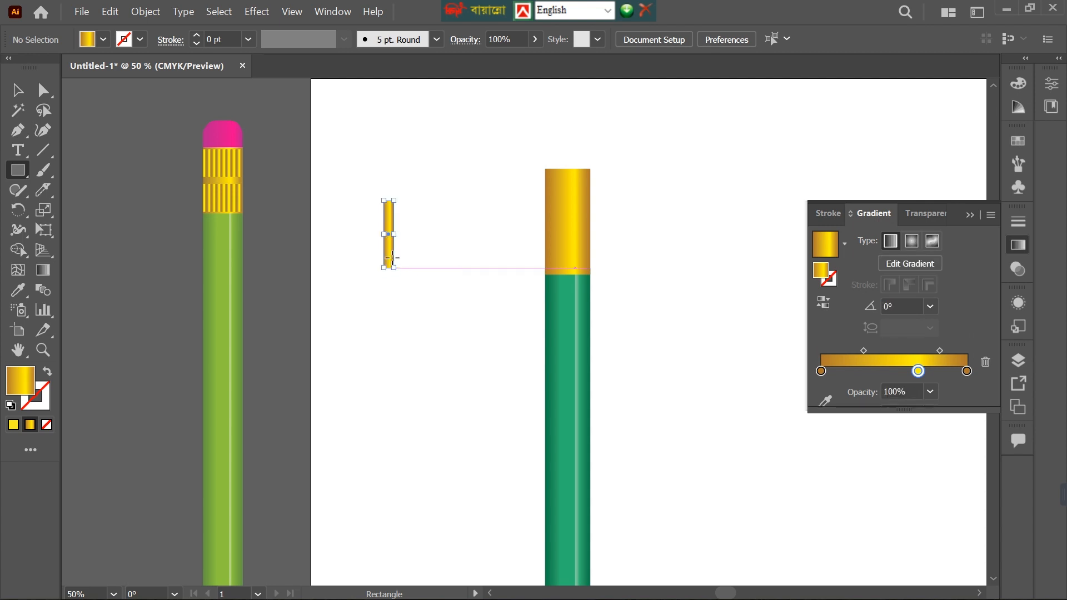
scroll(390, 265, "up", 3)
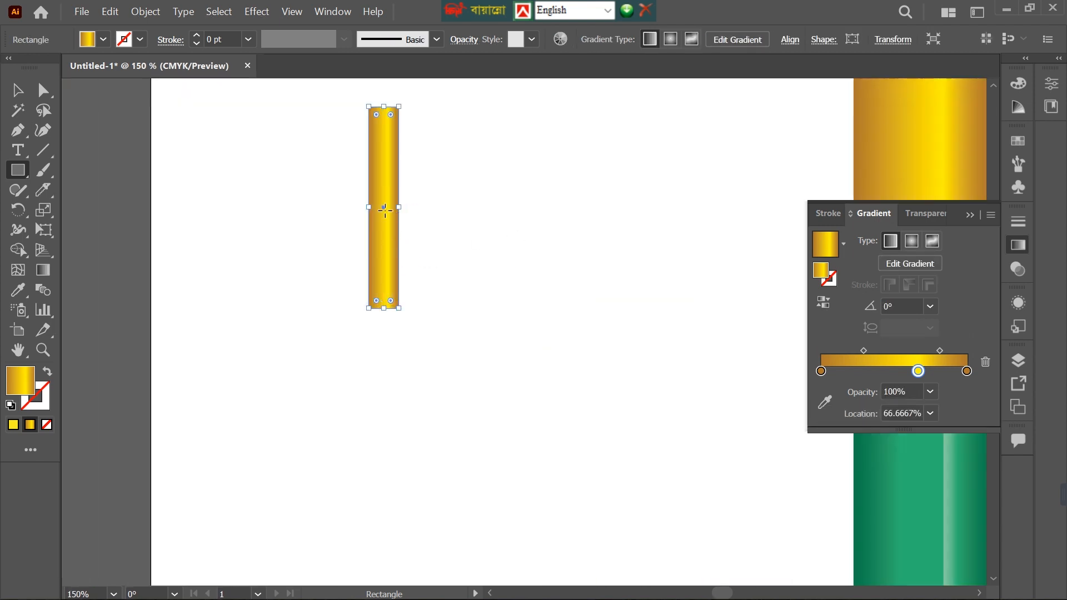
scroll(577, 253, "down", 7)
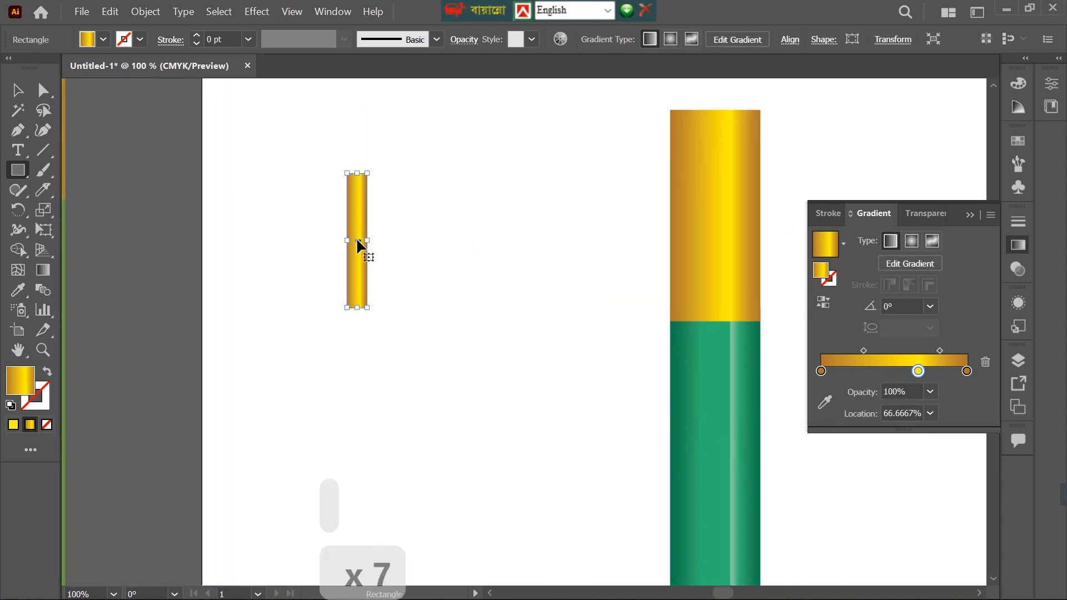
key("alt")
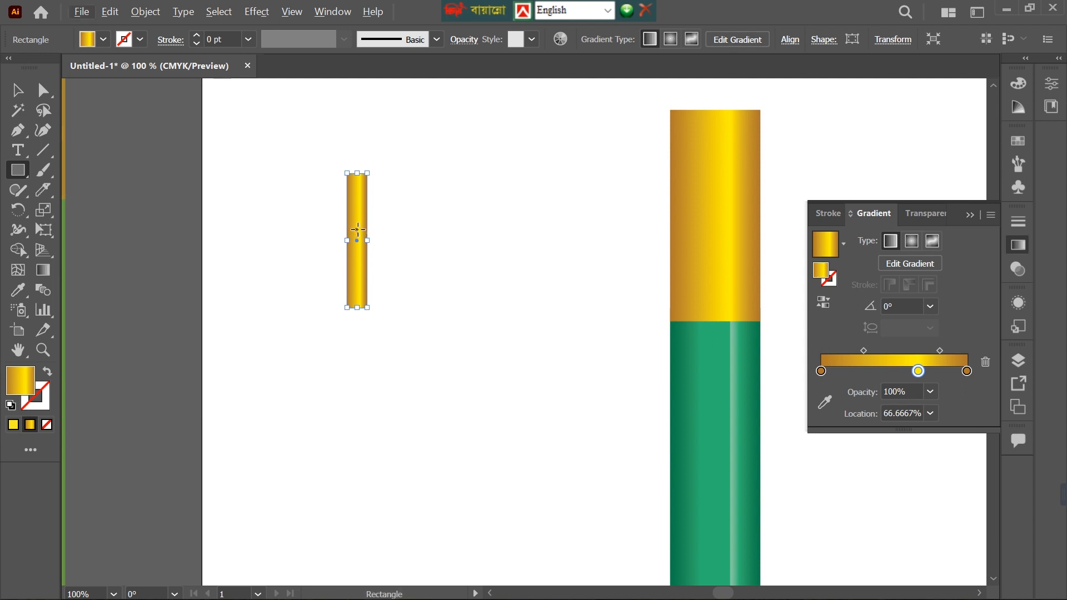
key("v")
left_click(578, 223)
type("v")
left_click(549, 323)
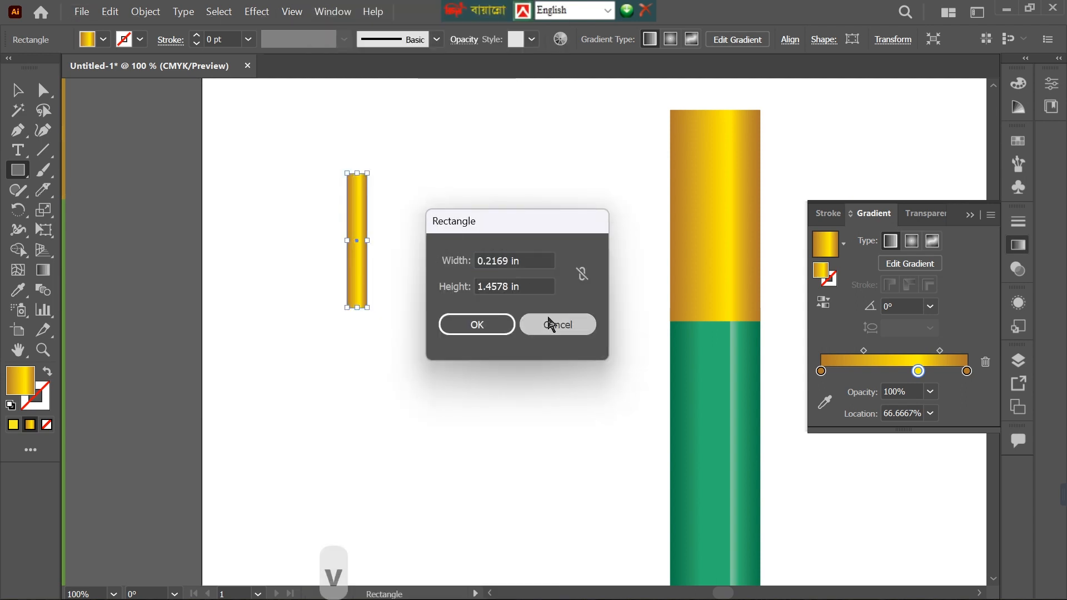
Duplicate the narrow gold strip so that the copy sits flush against its right edge.
key("v")
left_click(449, 236)
left_click(356, 239)
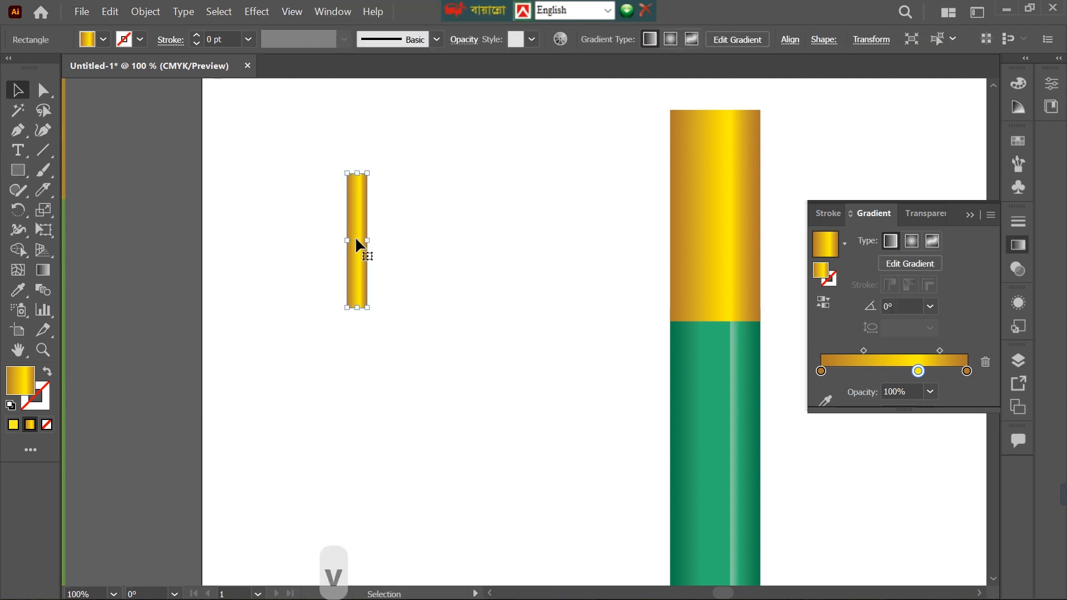
left_click_drag(357, 240, 378, 240)
Fill the left strip with solid yellow and the right strip with the brown sampled from the band's left edge.
left_click(356, 232)
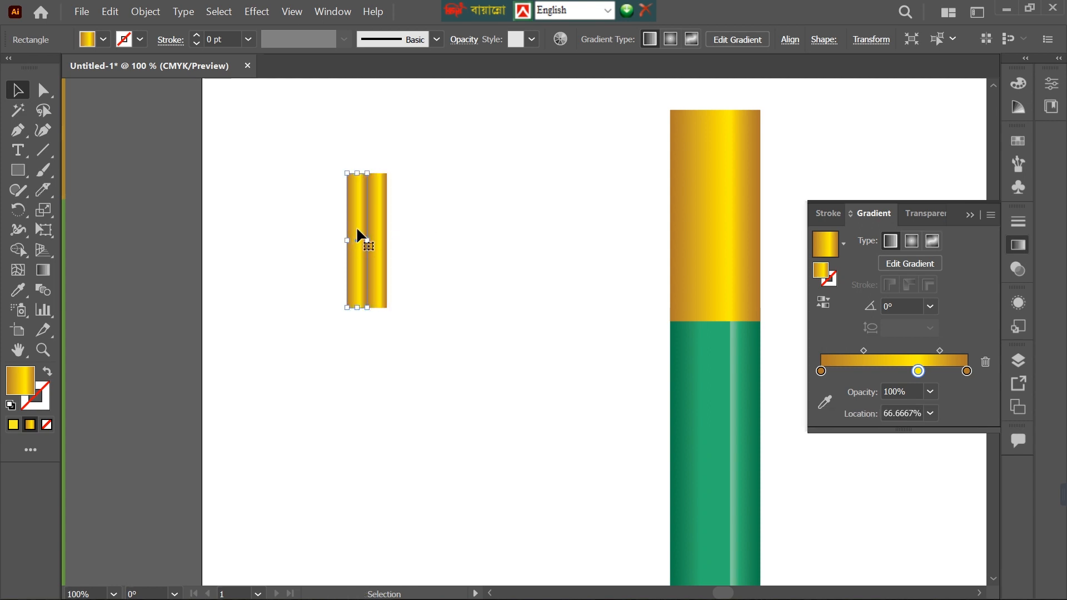
left_click(89, 42)
left_click(70, 66)
left_click(378, 240)
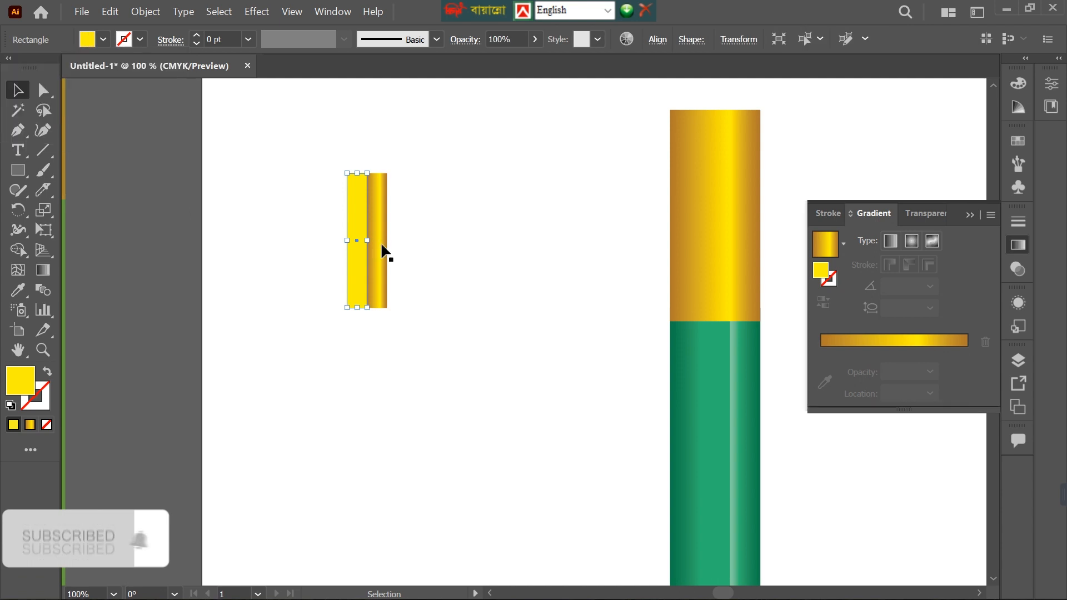
left_click(382, 225)
left_click(18, 289)
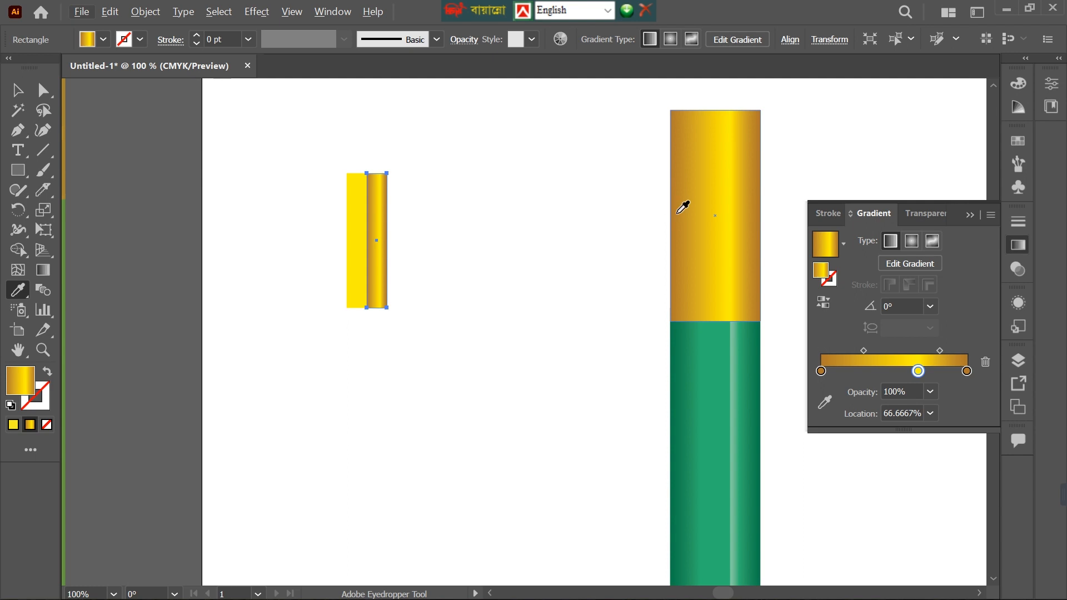
left_click(671, 178)
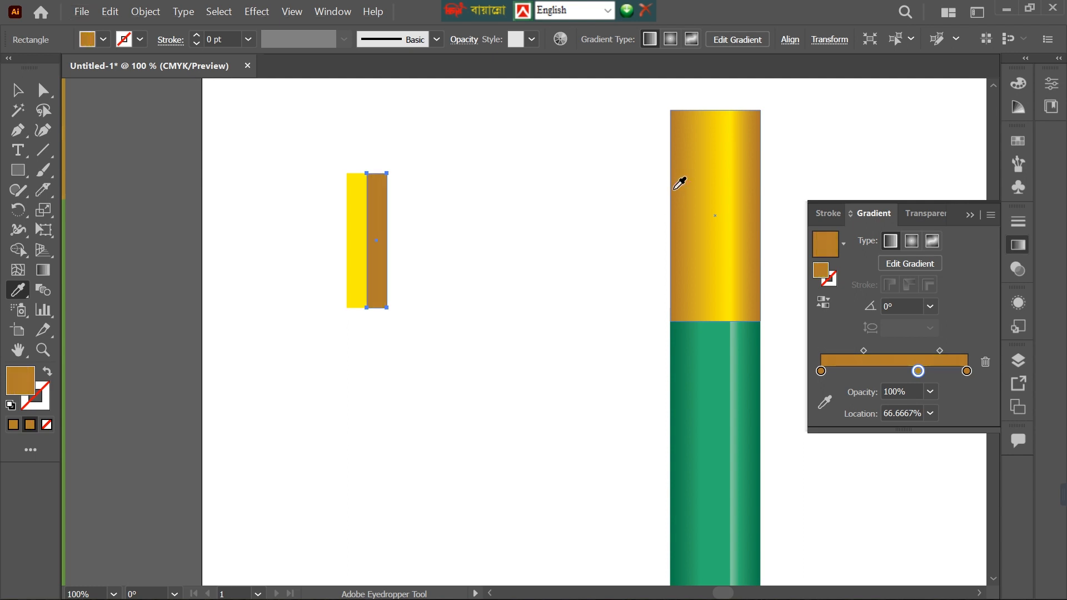
Duplicate the yellow and brown strip pair to the right with a small gap, repeating the copy until there are six pairs.
left_click(12, 93)
left_click_drag(312, 166, 440, 277)
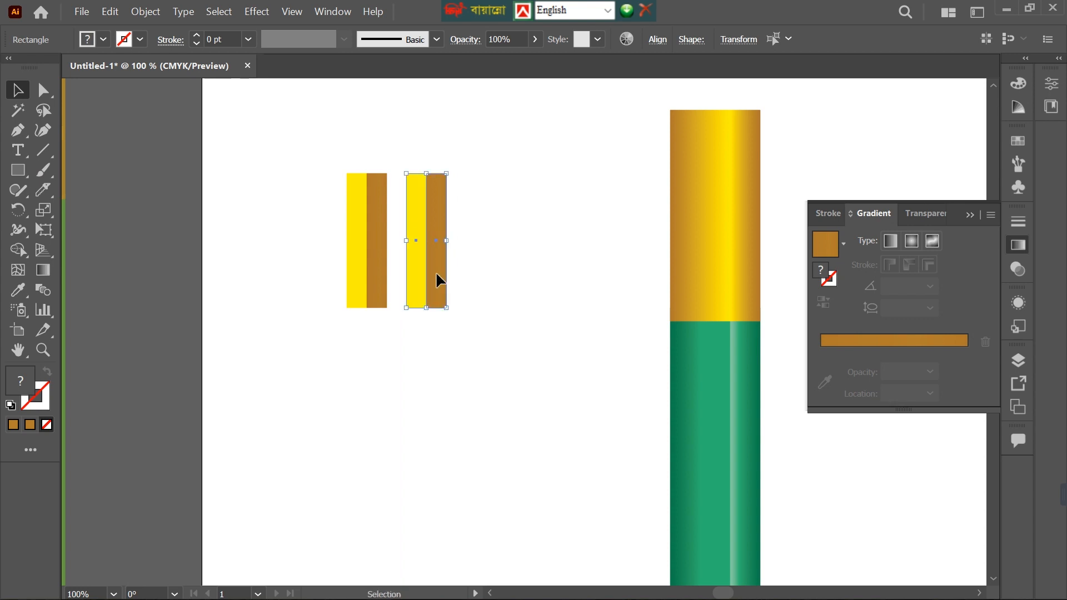
key("ctrl+d")
key("ctrl+d")
key("ctrl+d")
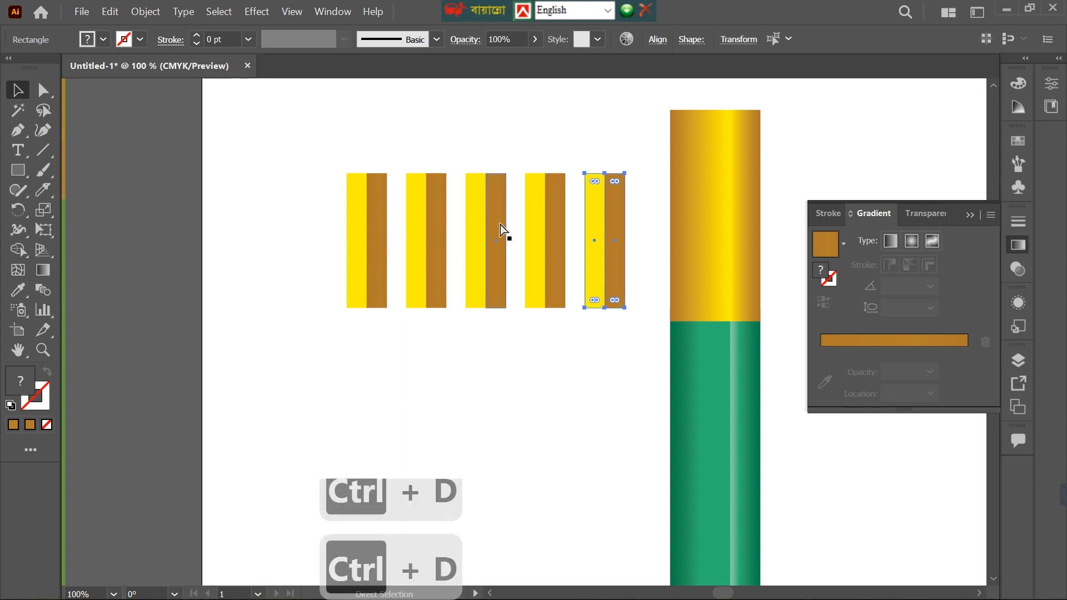
key("a")
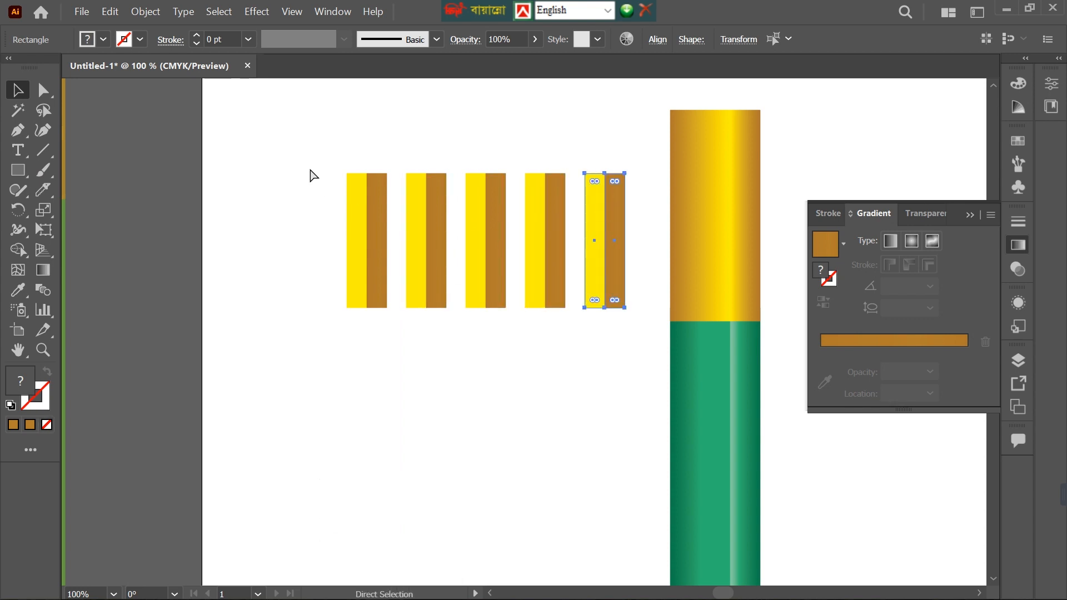
key("ctrl+d")
Group all six strip pairs and squeeze the group horizontally to roughly the width of the pencil's gold band.
left_click_drag(310, 138, 666, 273)
left_click_drag(555, 242, 503, 242)
key("ctrl+g")
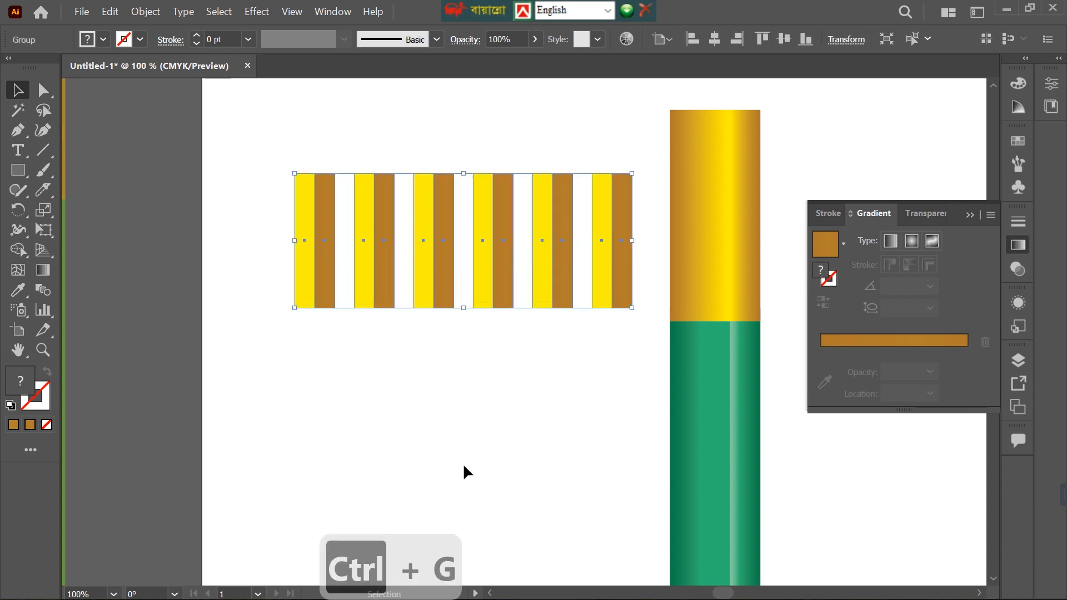
left_click_drag(295, 241, 532, 256)
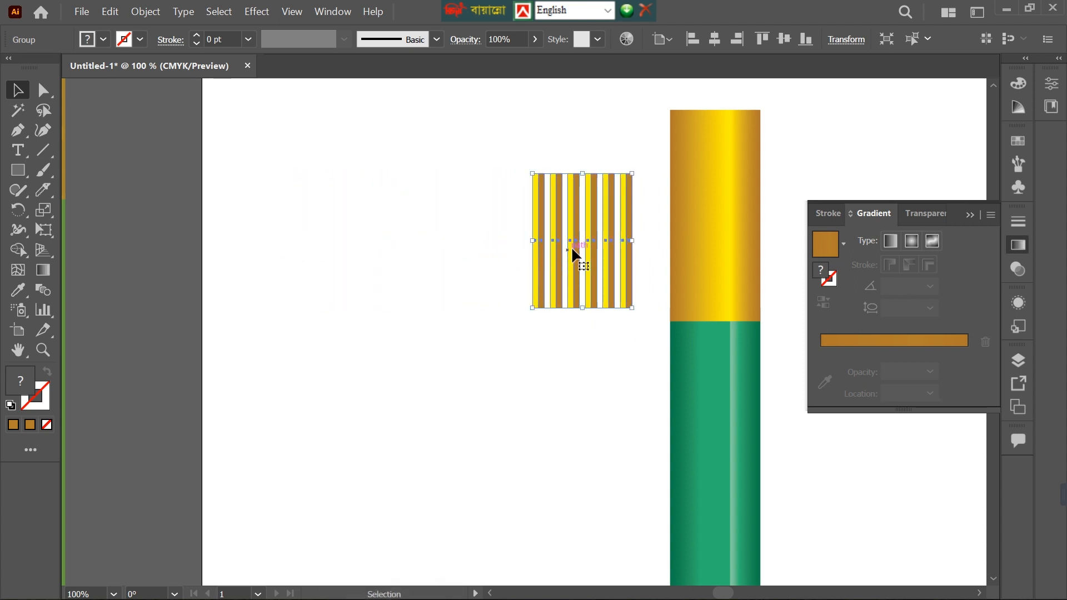
Fit the stripe group across the gold band just below its upper edge and shorten it to about 40% of the band's height.
mouse_move(601, 219)
left_mouse_down()
mouse_move(722, 187)
mouse_move(429, 279)
mouse_move(400, 314)
left_mouse_up()
scroll(708, 214, "up", 3)
left_click_drag(451, 271, 448, 246)
scroll(452, 278, "up", 3)
left_click_drag(460, 307, 450, 272)
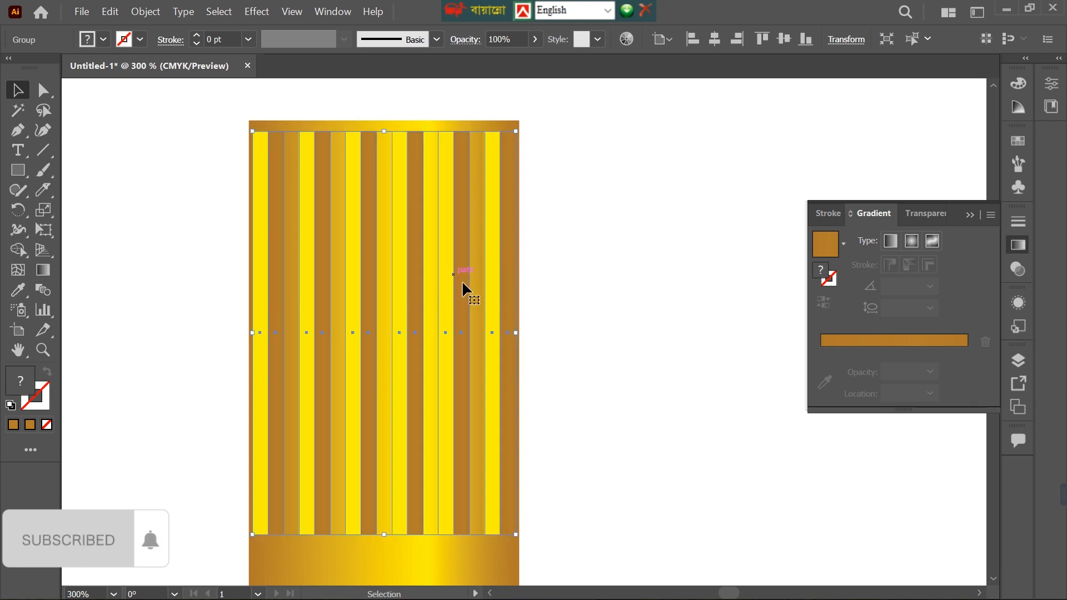
left_click_drag(384, 535, 411, 388)
scroll(567, 325, "down", 4)
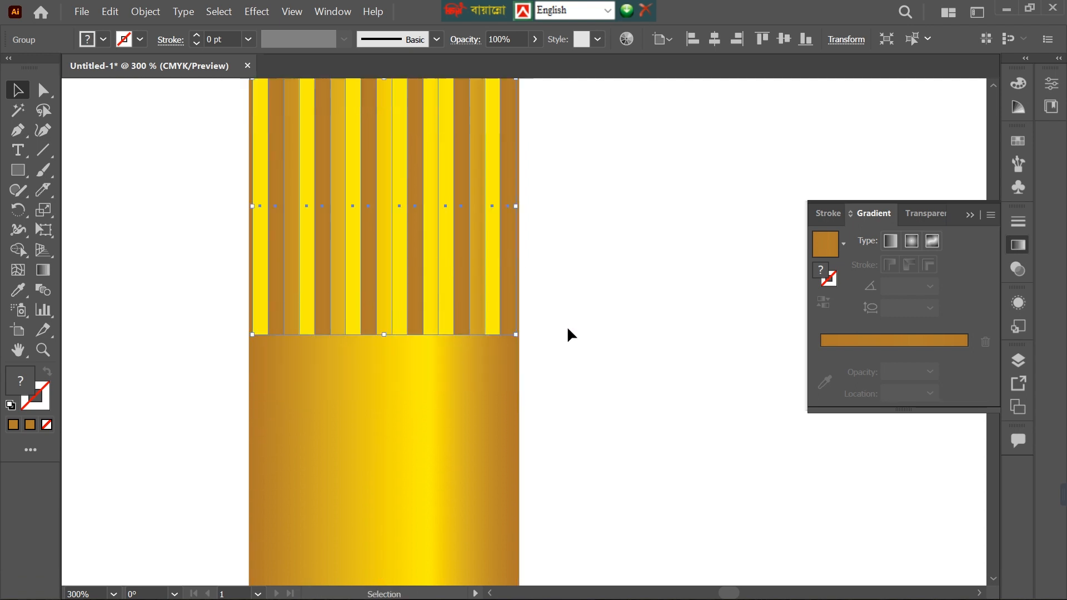
Duplicate the stripe group onto the lower part of the band, leaving a plain gold strip between the two groups.
scroll(568, 325, "down", 3)
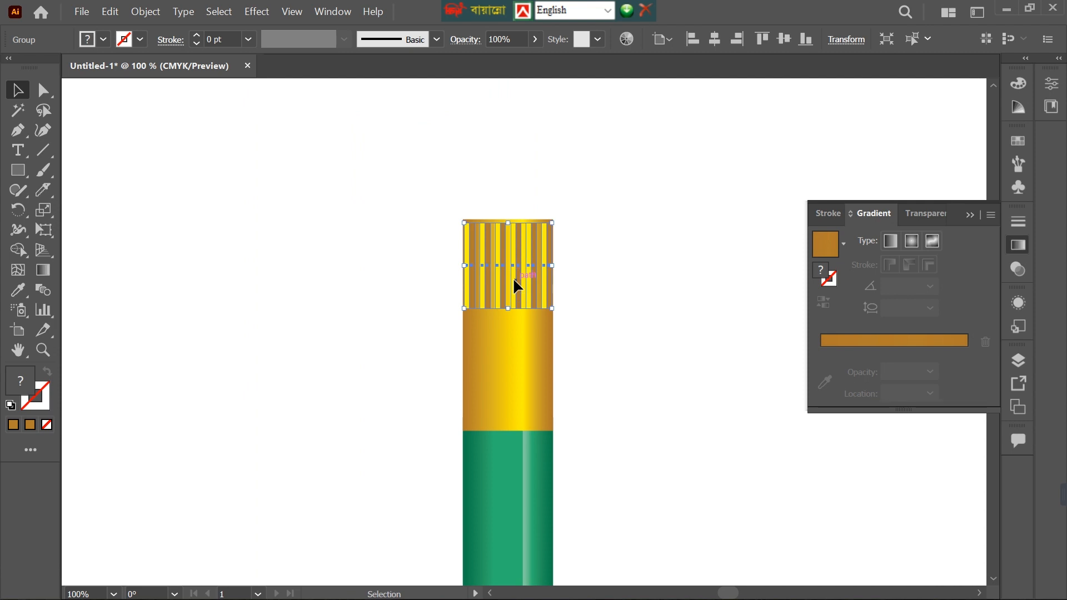
left_click_drag(514, 284, 517, 394)
key("Down")
key("Down")
key("Down")
key("Down")
key("Down")
key("Down")
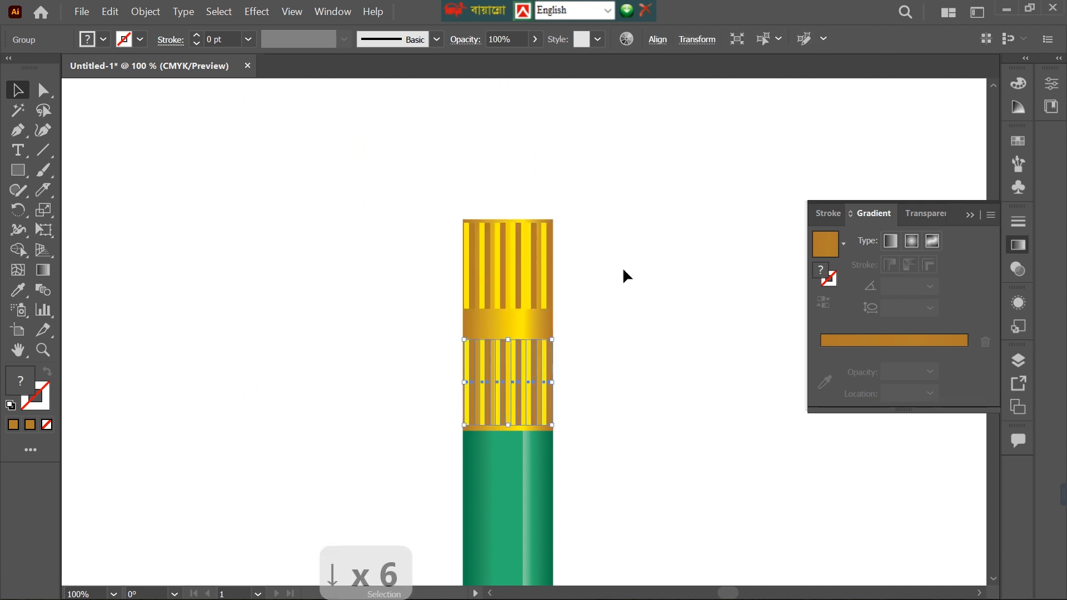
left_click(623, 271)
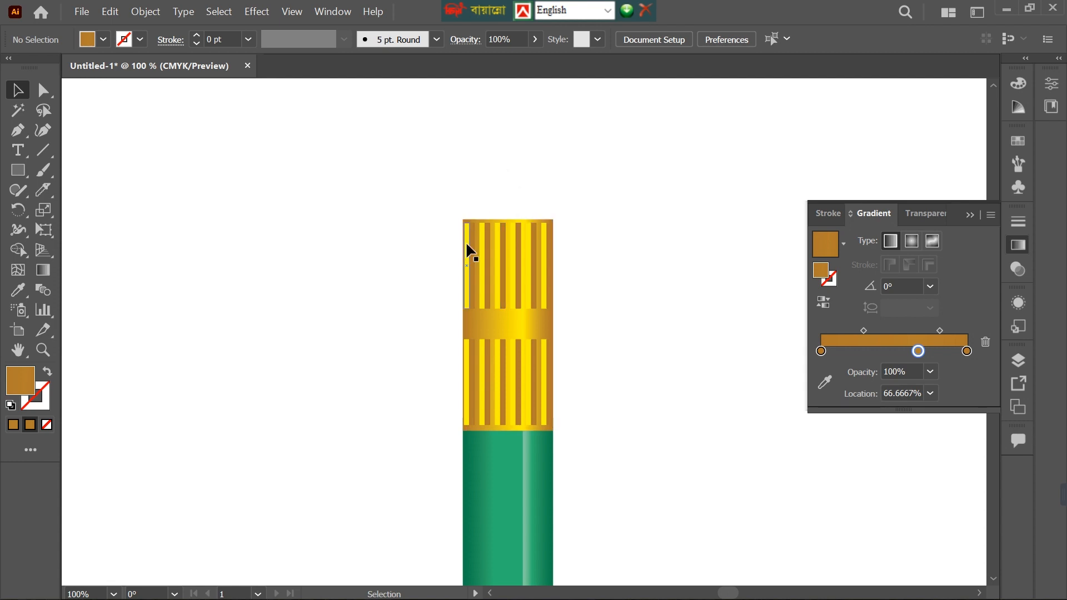
Draw an eraser rectangle as wide as the band above it and round its two upper corners to about 0.21 in.
scroll(515, 201, "up", 1)
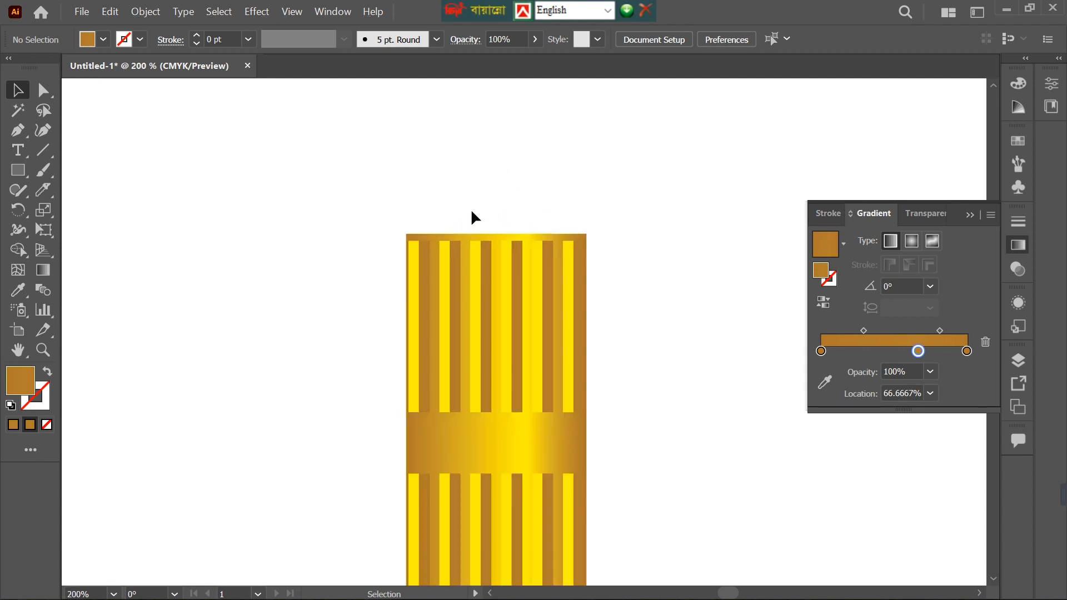
key("m")
left_click_drag(405, 216, 586, 112)
key("a")
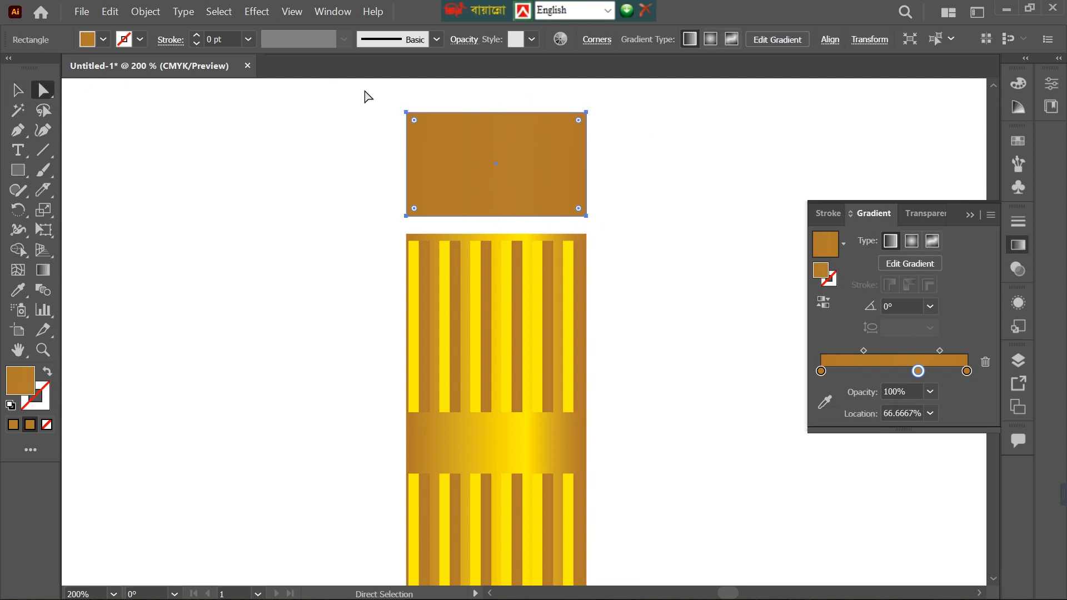
left_click_drag(353, 88, 648, 125)
left_click_drag(428, 138, 443, 160)
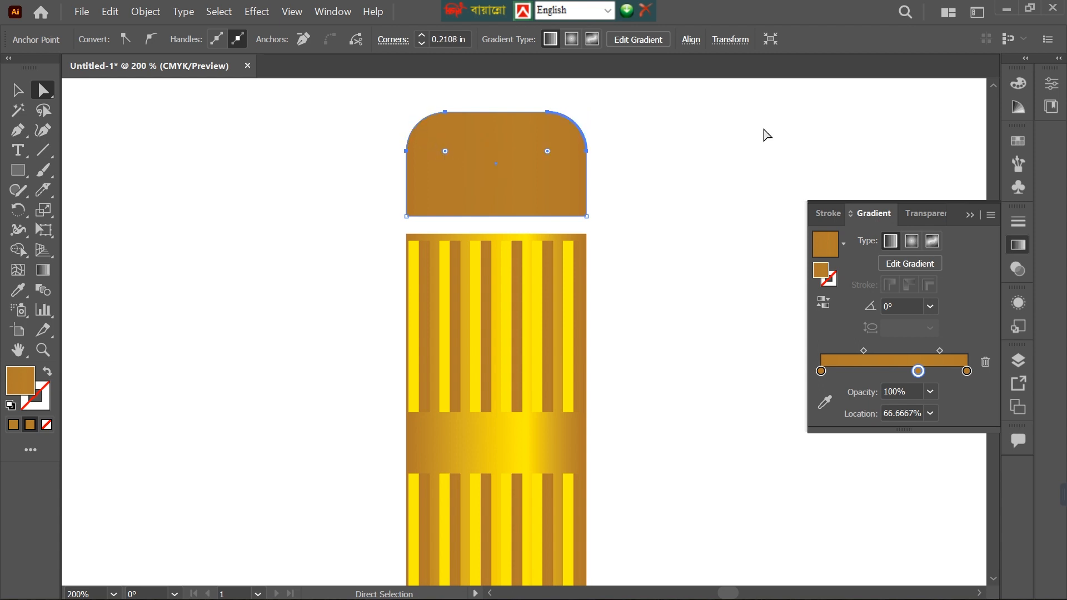
Move the rounded eraser shape down until its lower edge slightly overlaps the upper edge of the band.
key("v")
left_click(689, 161)
left_click(493, 160)
key("Down")
key("Down")
key("Down")
key("Down")
key("Down")
key("Down")
key("Down")
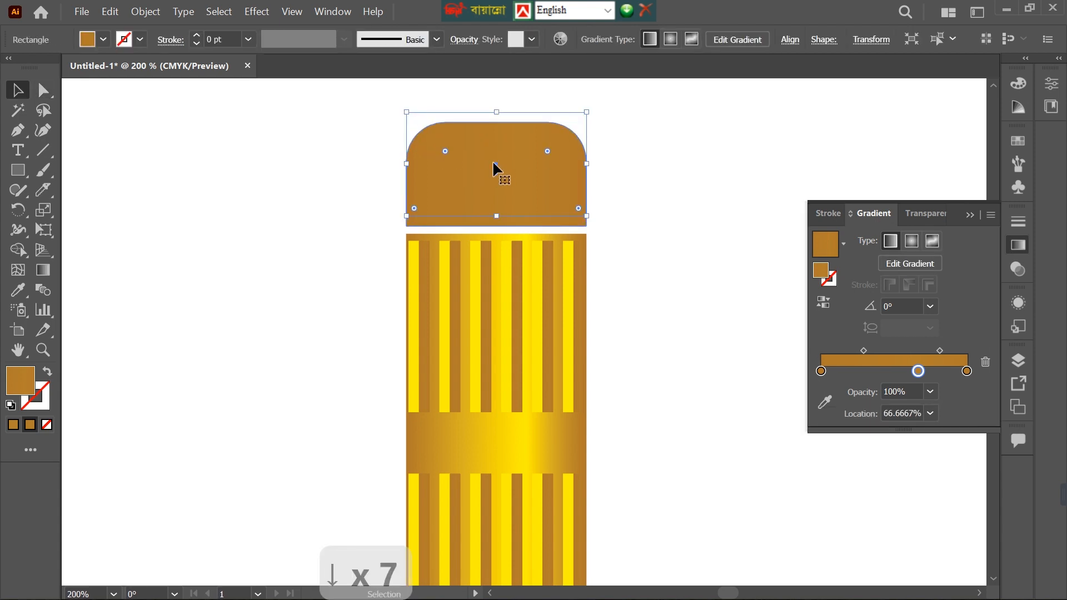
key("Down")
key("Down")
key("Down")
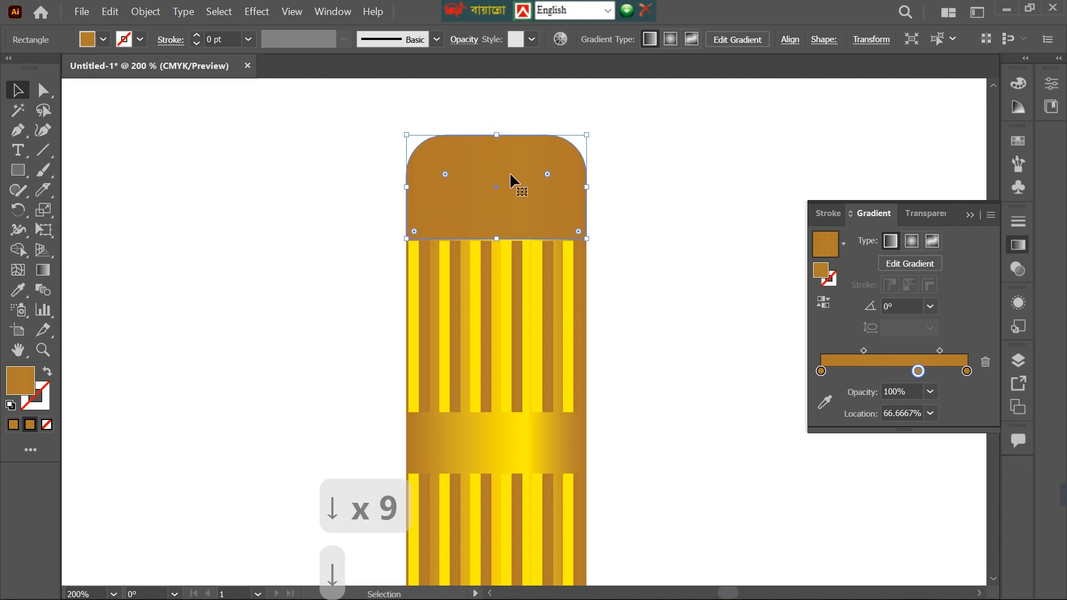
Send the eraser shape behind the gold band and nudge it vertically so its base stays tucked under the band.
right_click(509, 172)
mouse_move(553, 493)
left_click(806, 552)
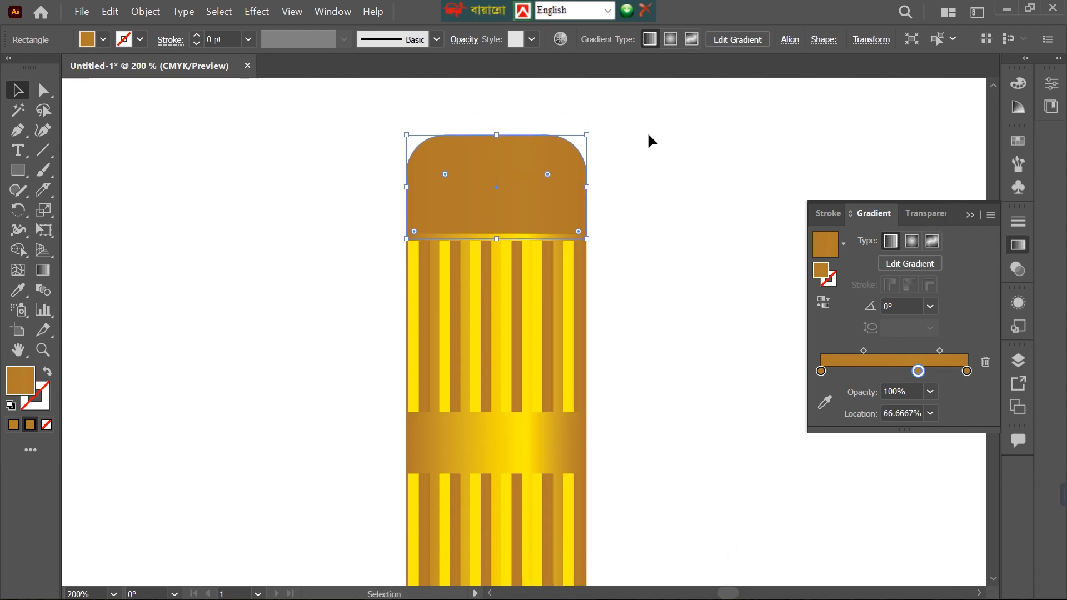
key("Up")
key("Up")
key("Up")
key("Up")
key("Up")
key("Up")
key("Down")
key("Down")
key("Down")
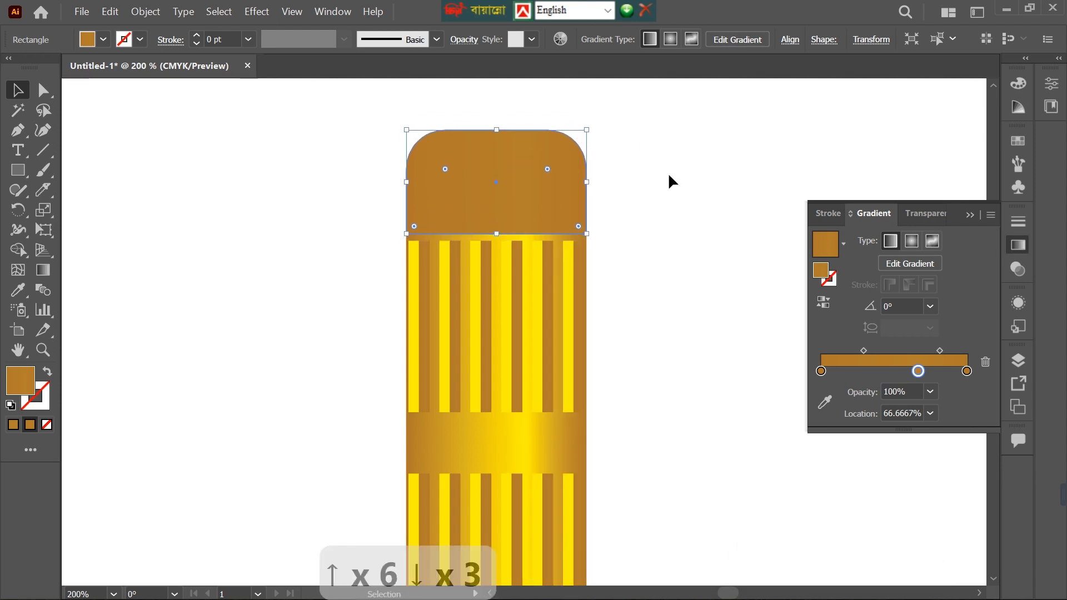
key("Down")
Fill the eraser shape with the orange swatch and compare it with the reference pencil.
left_click(102, 39)
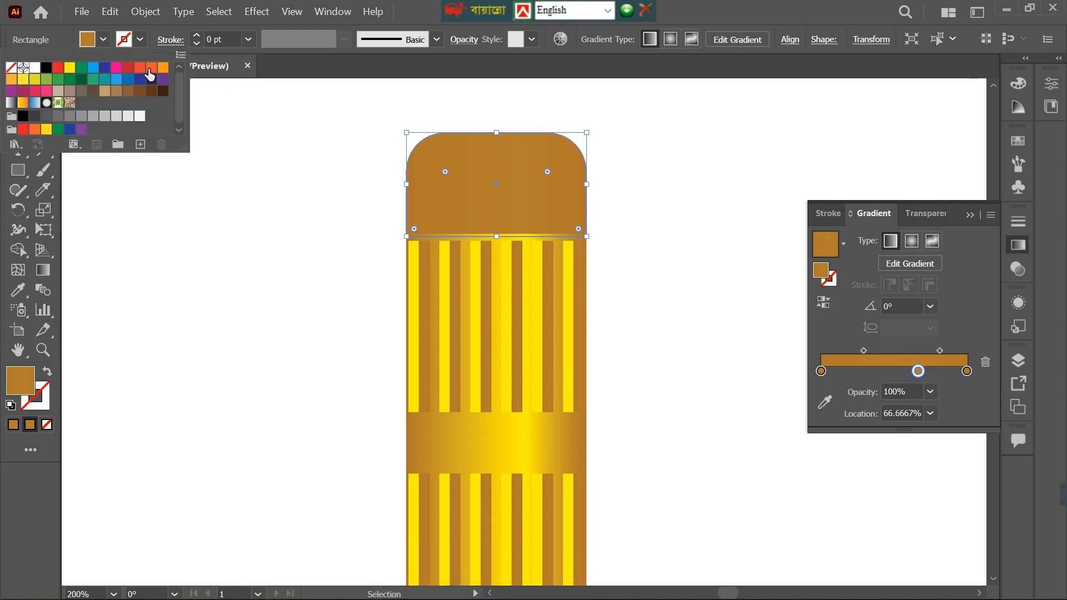
left_click(150, 69)
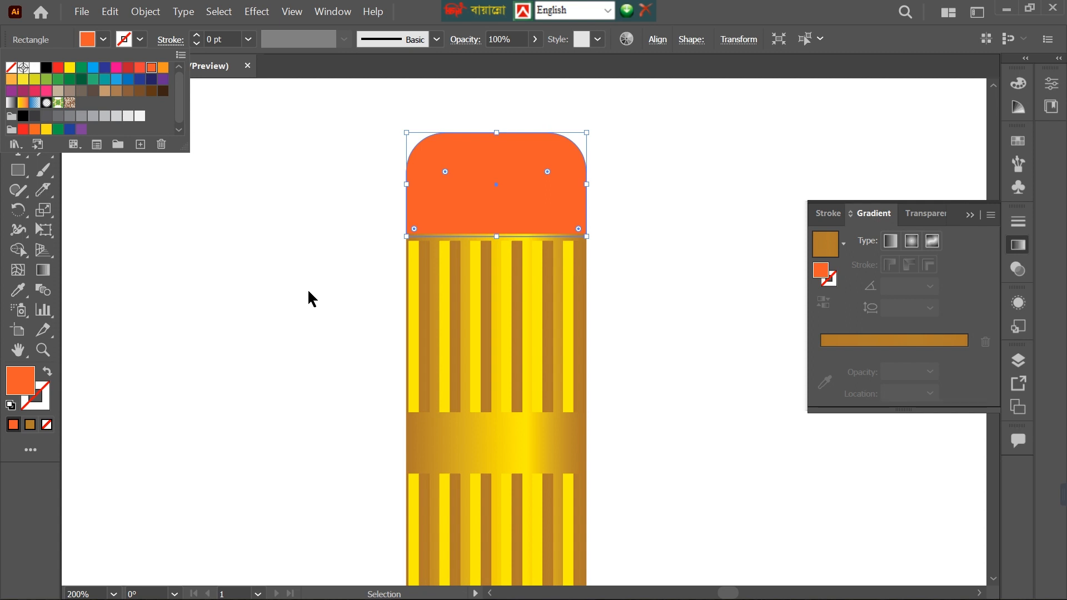
left_click(280, 266)
scroll(282, 272, "down", 7)
left_click_drag(278, 298, 314, 304)
scroll(314, 310, "up", 11)
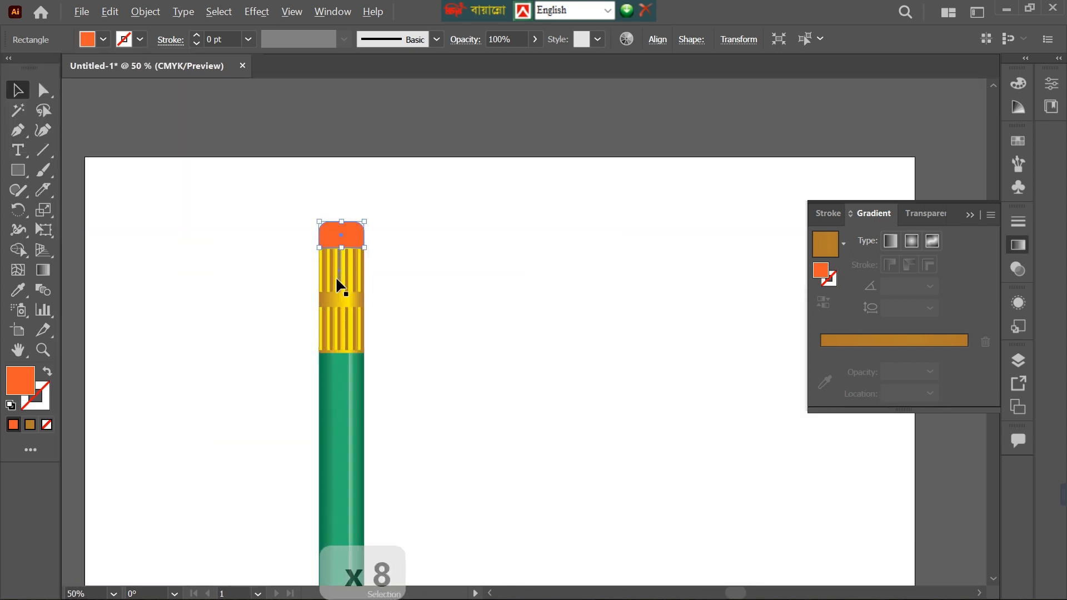
scroll(342, 298, "up", 3)
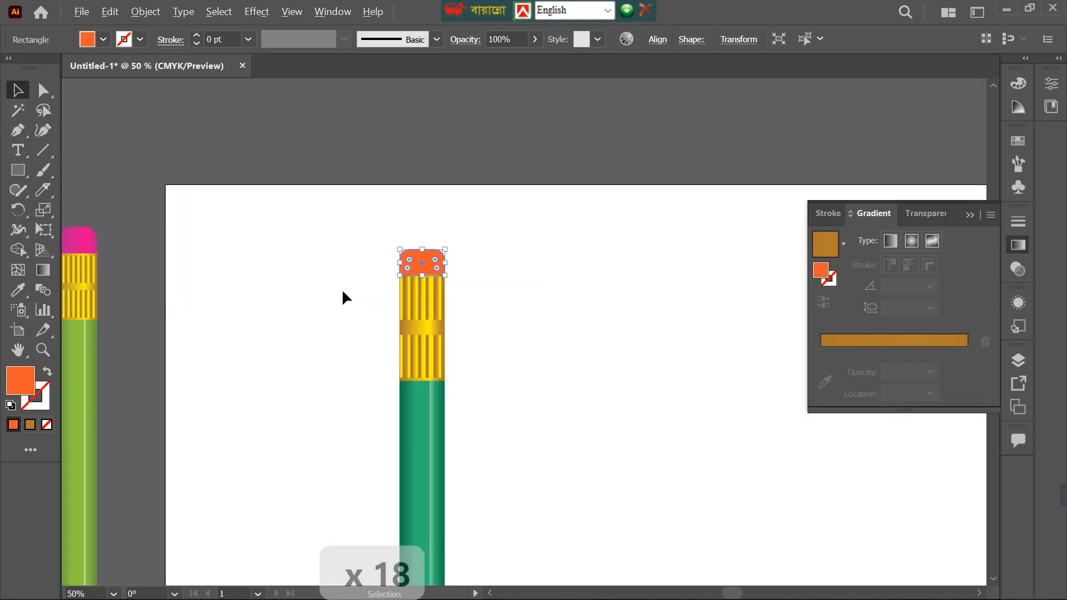
Fill the eraser shape with the bright magenta-pink swatch and deselect it.
left_click(102, 40)
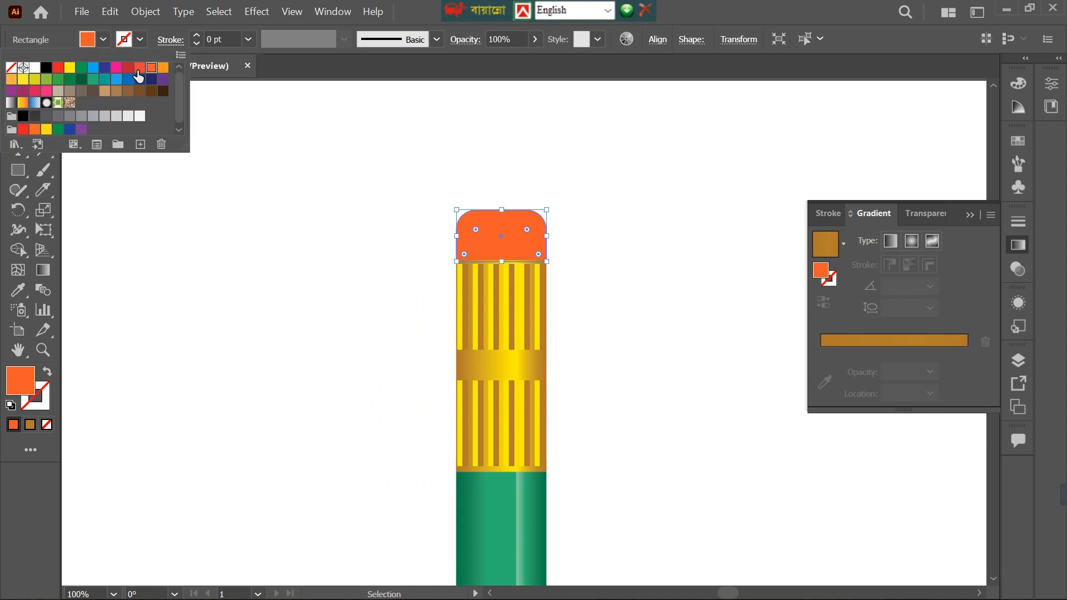
left_click(116, 67)
left_click(305, 165)
left_click(645, 222)
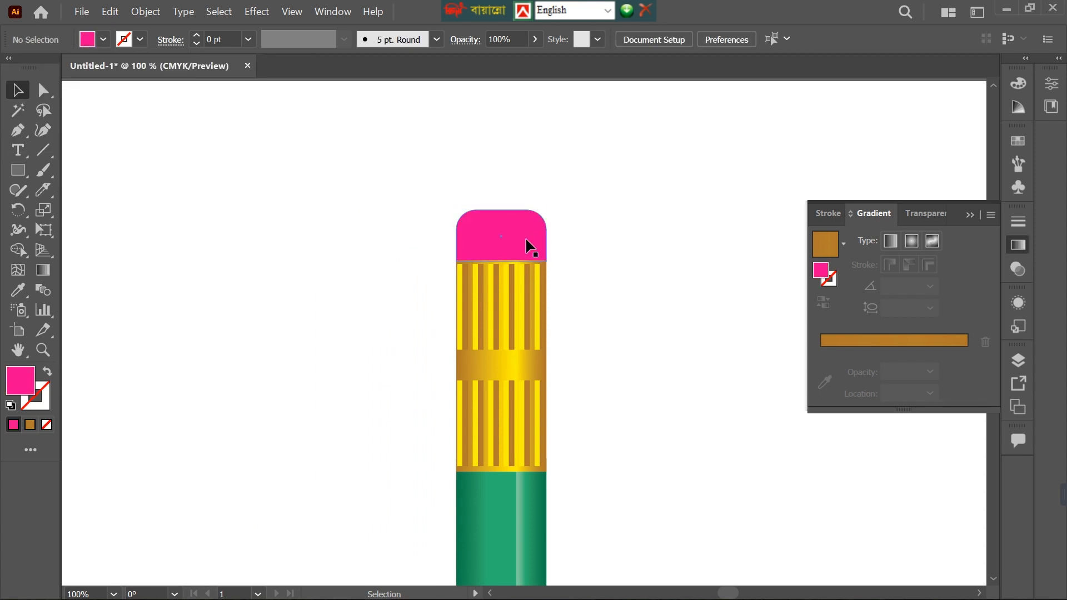
Build a linear gradient with bright magenta-pink stops and darken the end stop to 65% brightness.
left_click_drag(826, 295, 836, 374)
left_click_drag(917, 351, 928, 394)
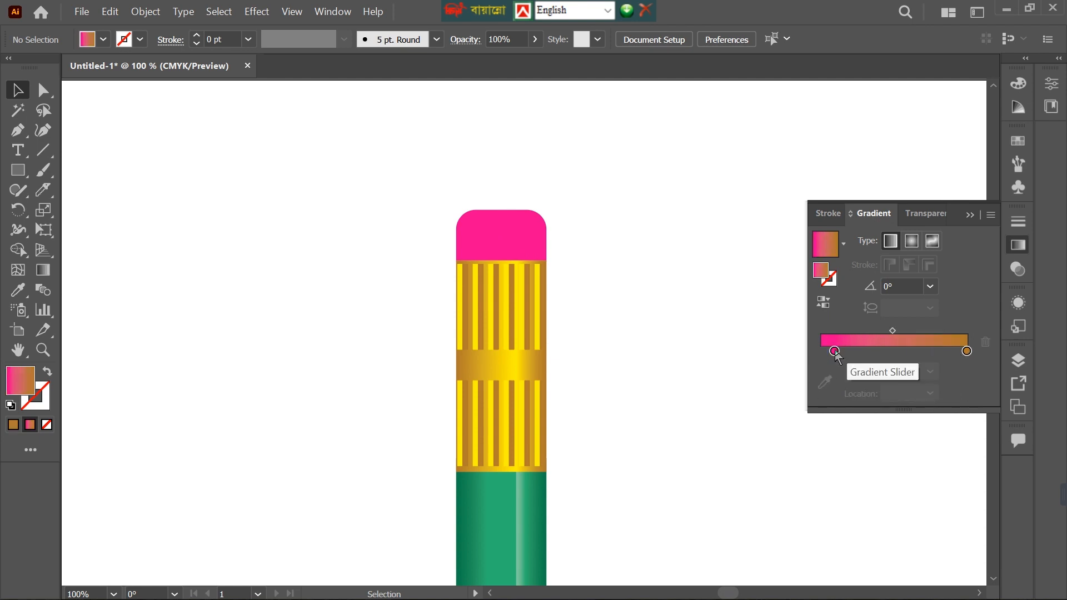
left_click_drag(835, 352, 970, 385)
left_click_drag(911, 354, 966, 357)
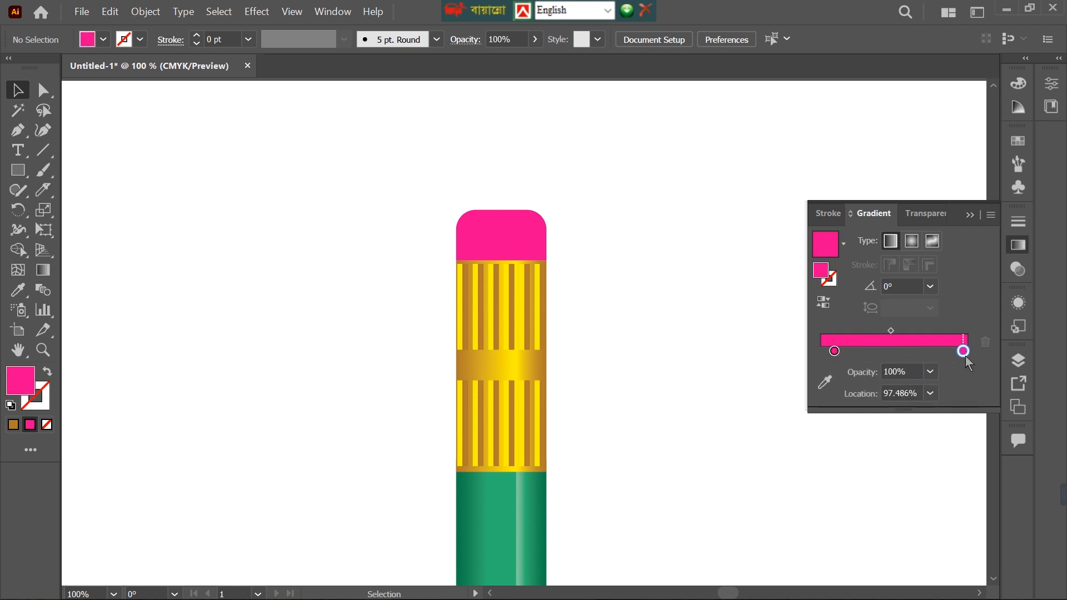
double_click(964, 352)
left_click_drag(911, 472, 886, 471)
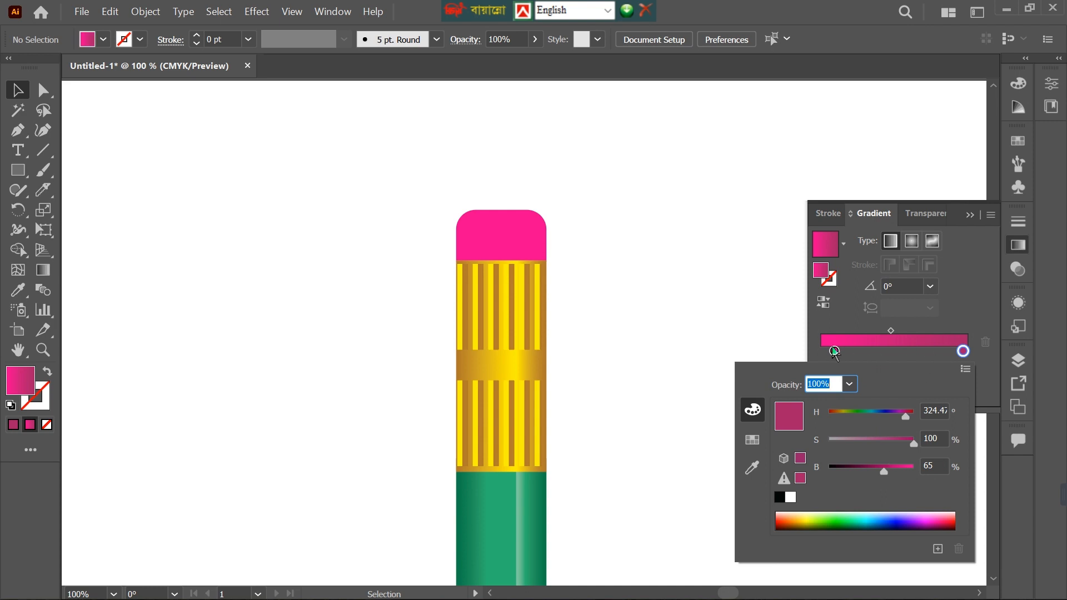
Rearrange the pink gradient's stops, copying the dark pink to the start, and apply the gradient to the eraser shape.
left_click(835, 352)
left_click_drag(834, 352, 808, 365)
left_click(963, 351)
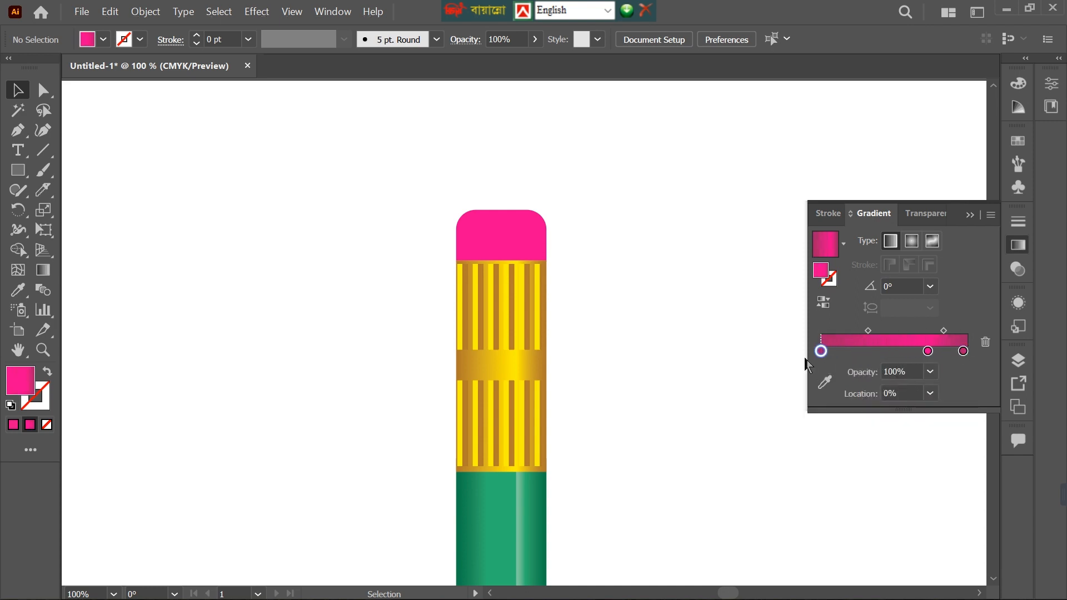
left_click(517, 247)
left_click(850, 340)
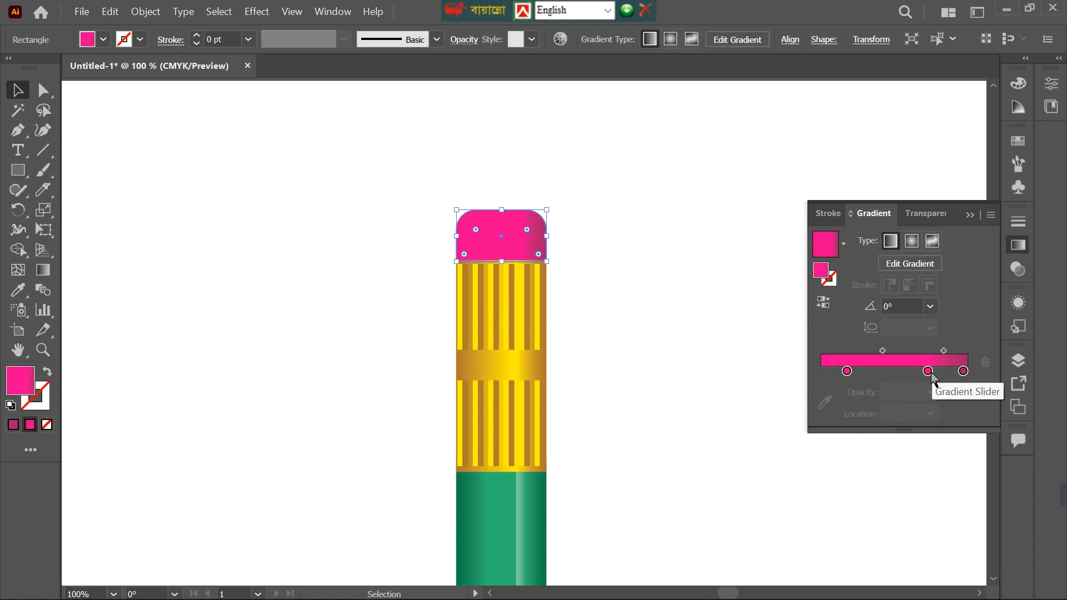
Remove the middle stop from the eraser's gradient and set the end stop's brightness to 59%.
left_click_drag(928, 371, 939, 397)
left_click(964, 371)
double_click(963, 371)
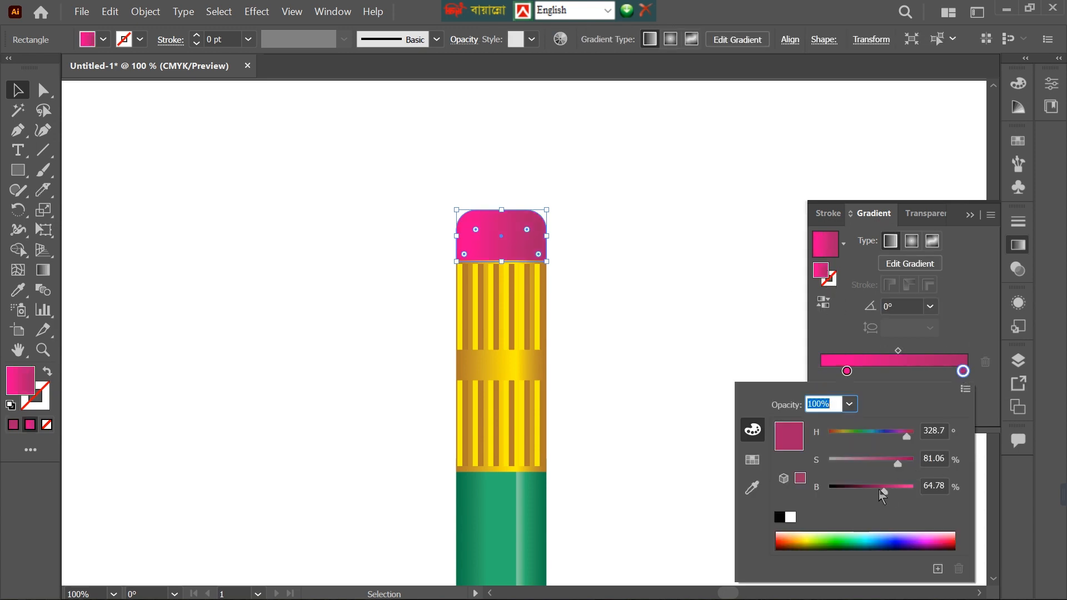
left_click_drag(882, 491, 878, 492)
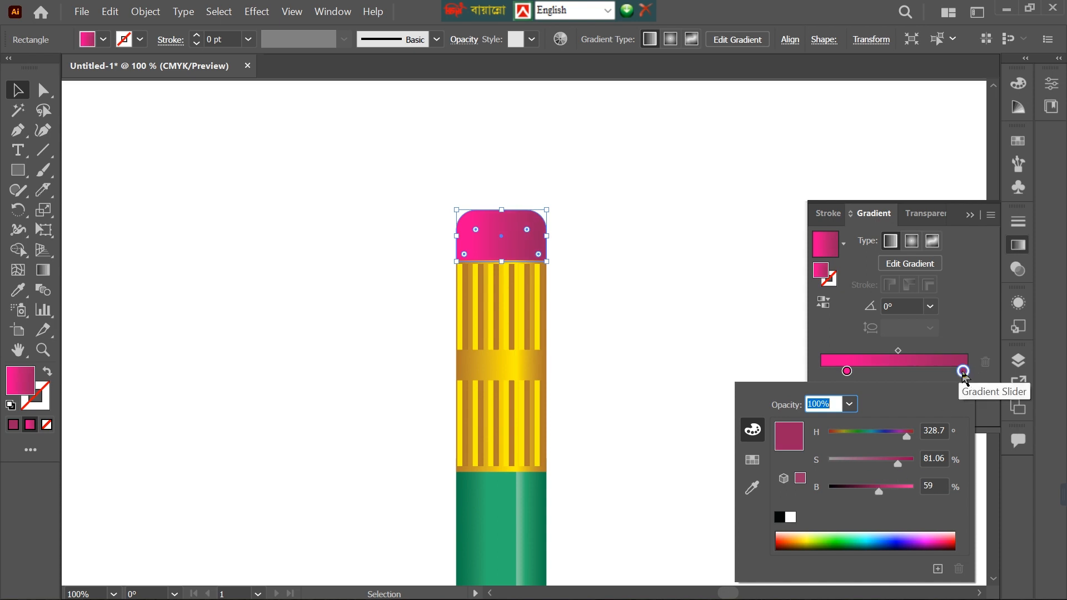
Add a dark pink stop at the start of the eraser's gradient, move the bright pink stop to about 69%, and deselect.
key("Escape")
left_click(821, 371)
left_click_drag(847, 371, 923, 373)
left_click(690, 301)
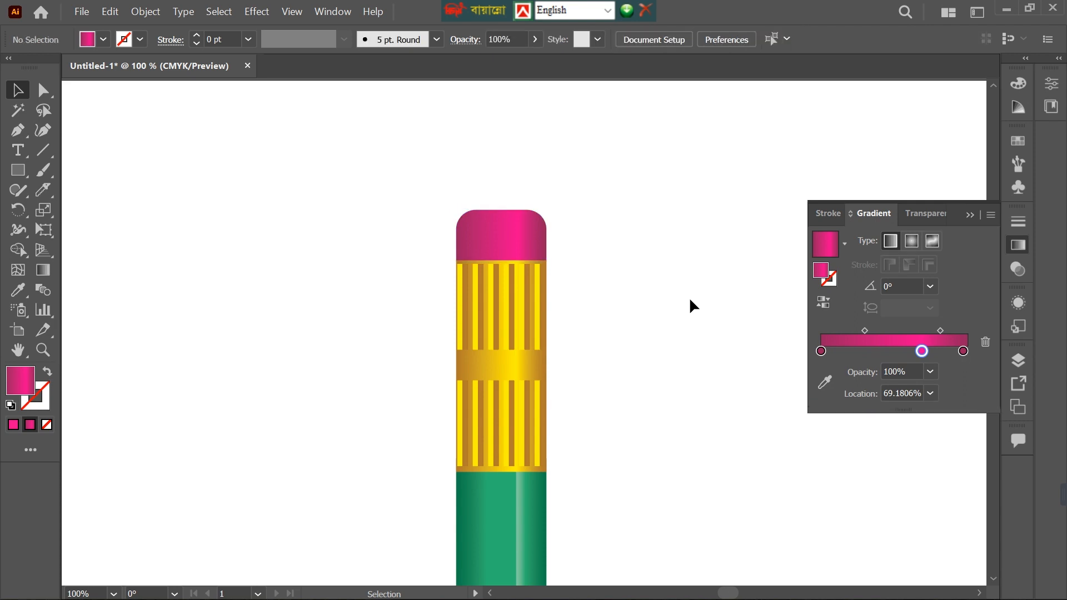
Select the whole green pencil and place a duplicate of it to its right.
key("ctrl+0")
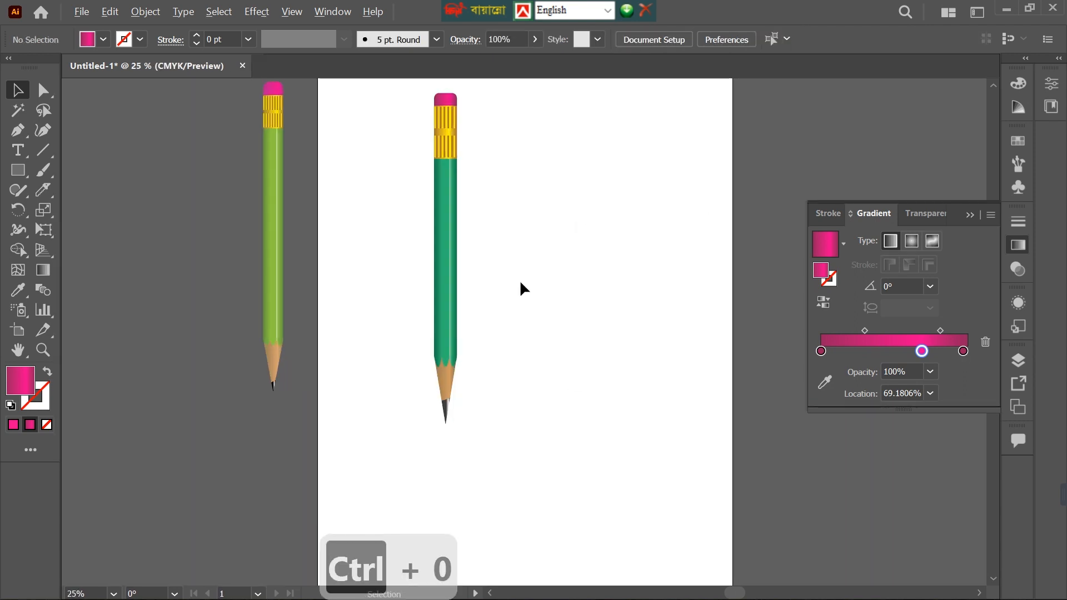
scroll(519, 279, "up", 2)
scroll(519, 283, "down", 1)
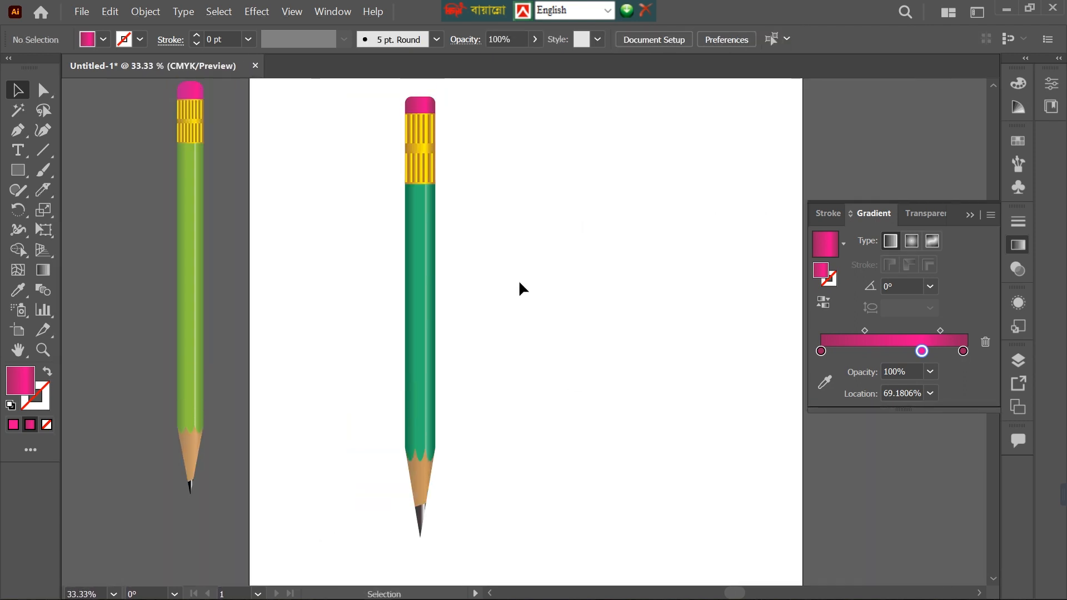
left_click_drag(361, 91, 512, 550)
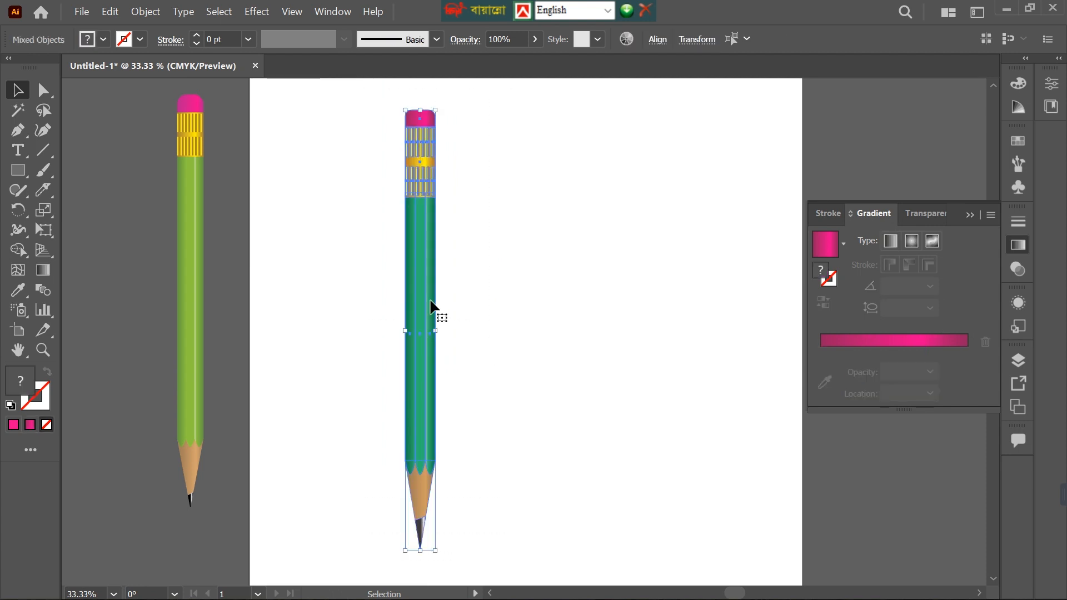
mouse_move(432, 305)
left_mouse_down()
mouse_move(548, 313)
mouse_move(565, 328)
left_mouse_up()
left_click(522, 286)
left_click(631, 257)
Fill the right-hand body strip of the duplicate pencil with the bright blue swatch.
left_click(552, 302)
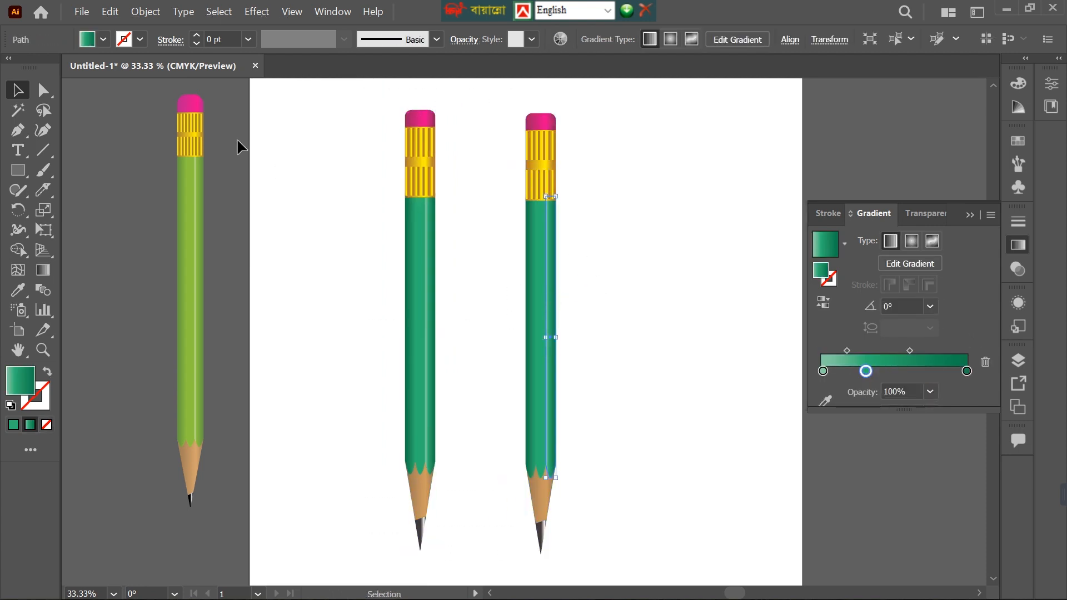
left_click(89, 45)
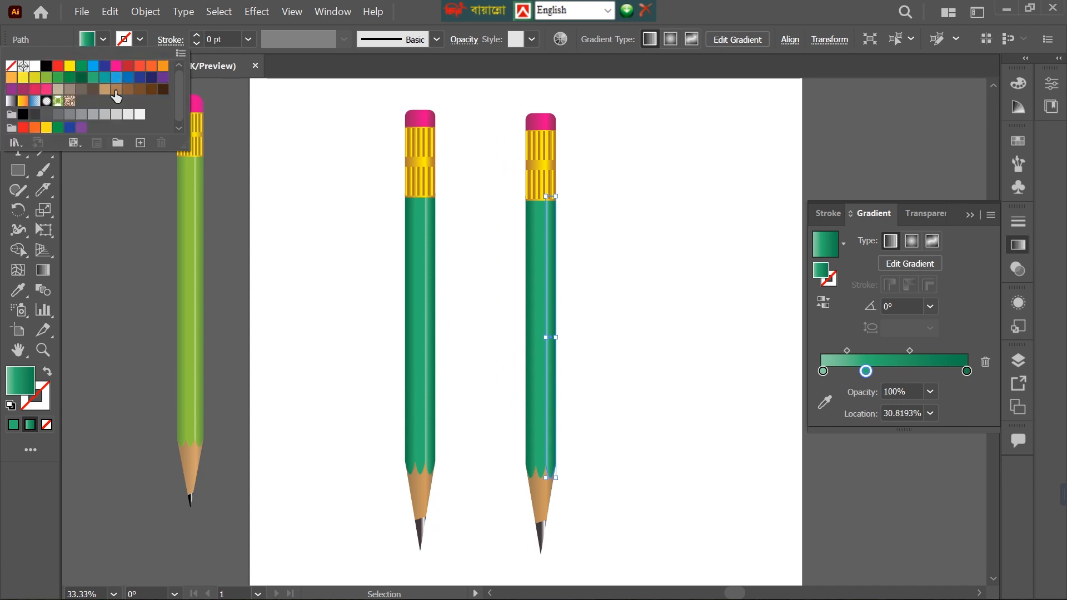
left_click(93, 66)
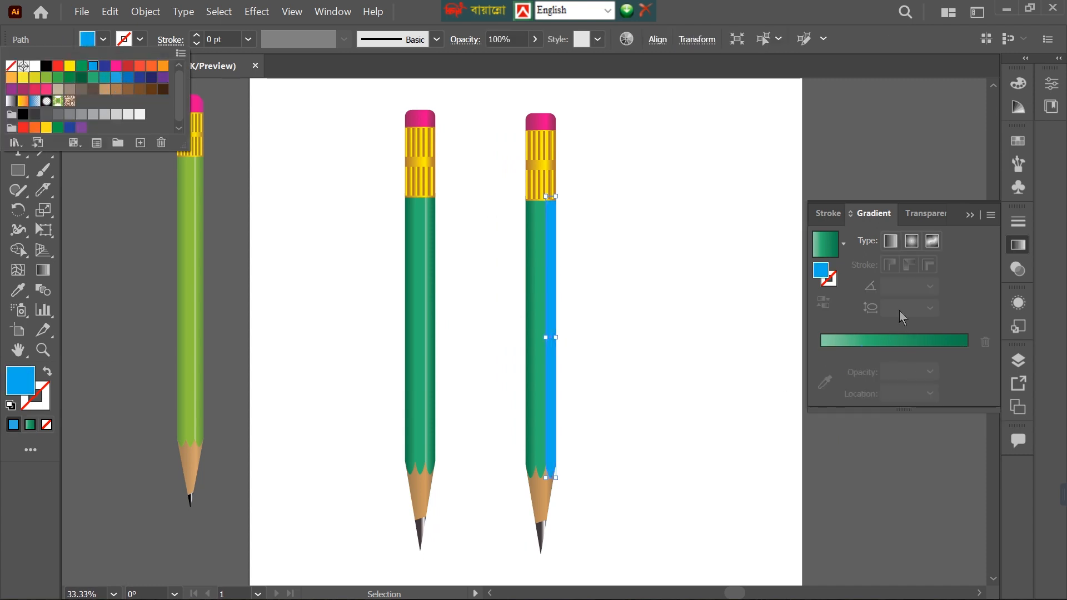
left_click(828, 289)
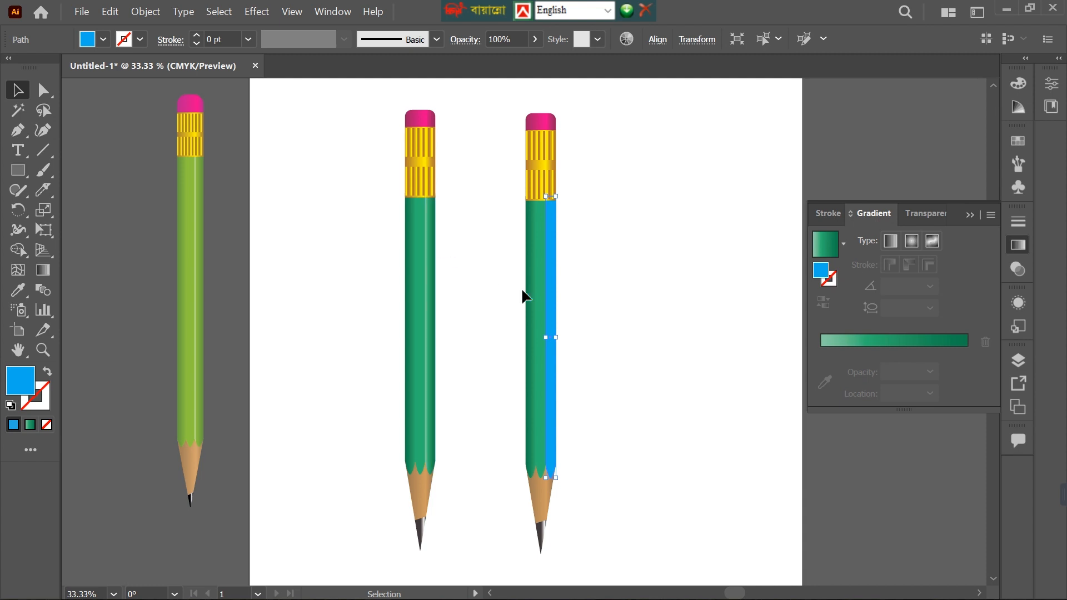
Copy the right strip's solid blue fill onto the duplicate pencil's middle body strip with the Eyedropper.
left_click(542, 298)
left_click(104, 39)
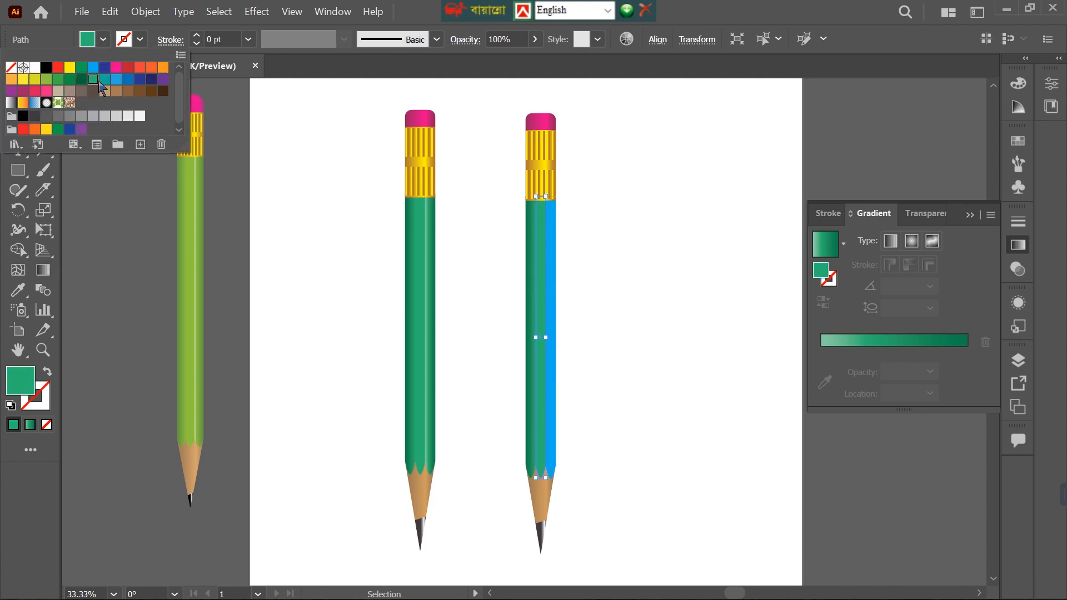
left_click(17, 290)
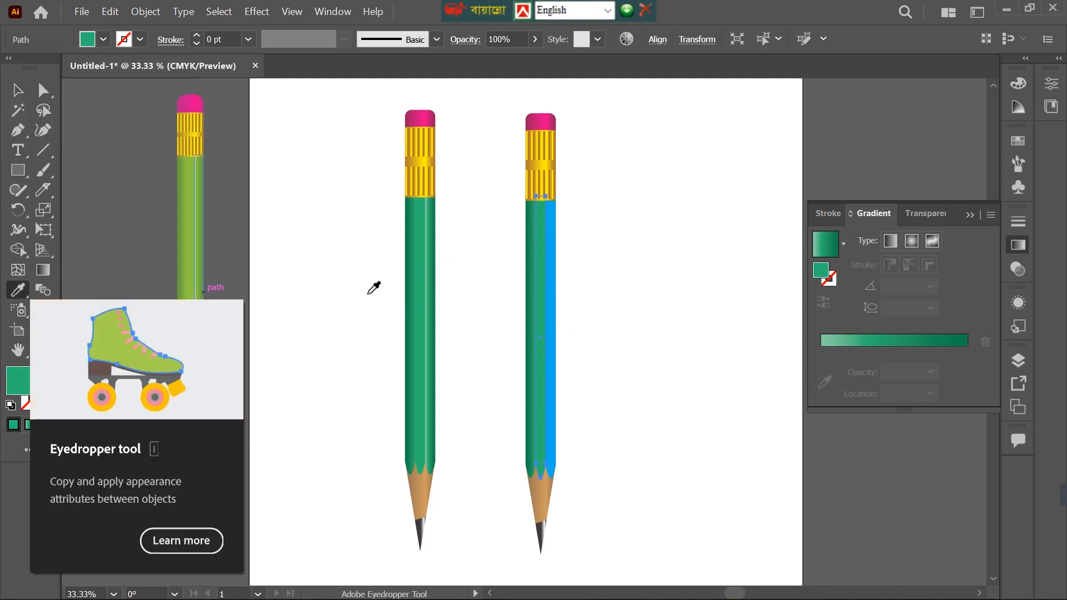
left_click(556, 308)
key("v")
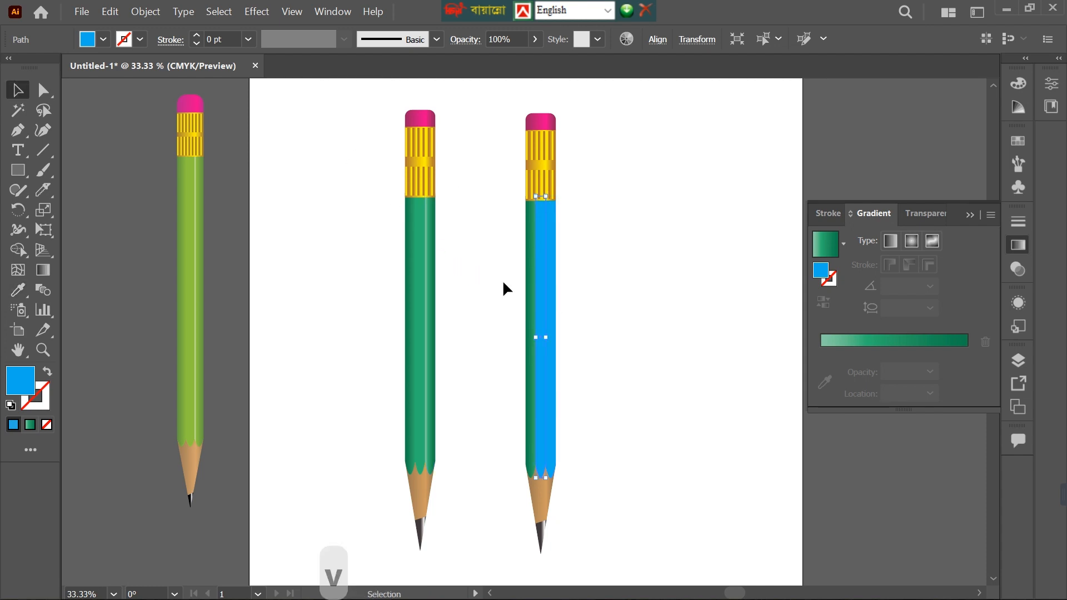
Apply the linear gradient to the duplicate pencil's right body strip and replace its green stops with bright blue ones.
scroll(592, 314, "up", 1)
scroll(591, 315, "up", 1)
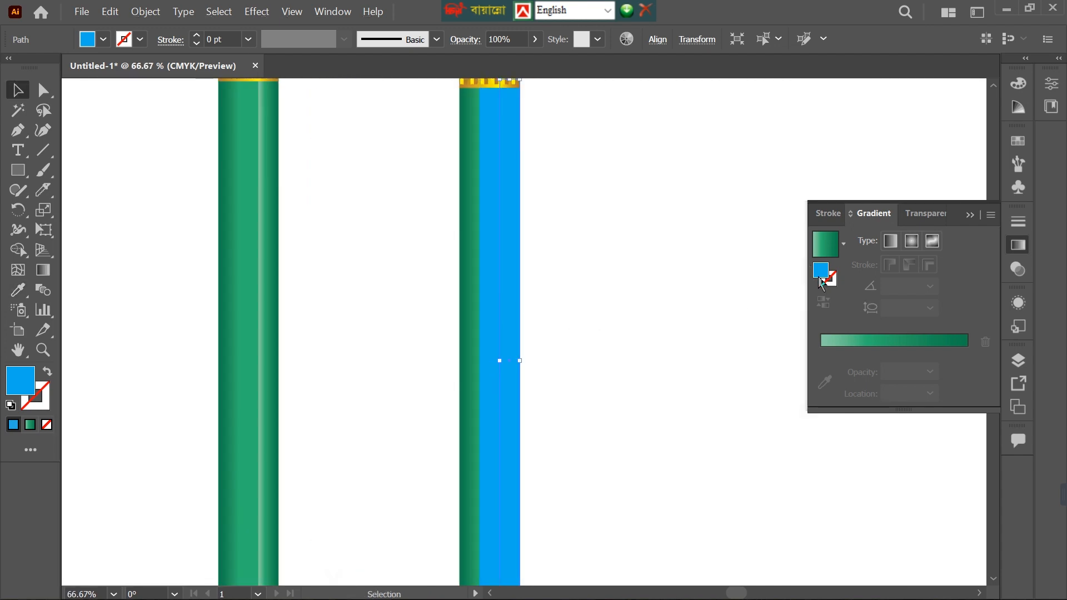
left_click(829, 341)
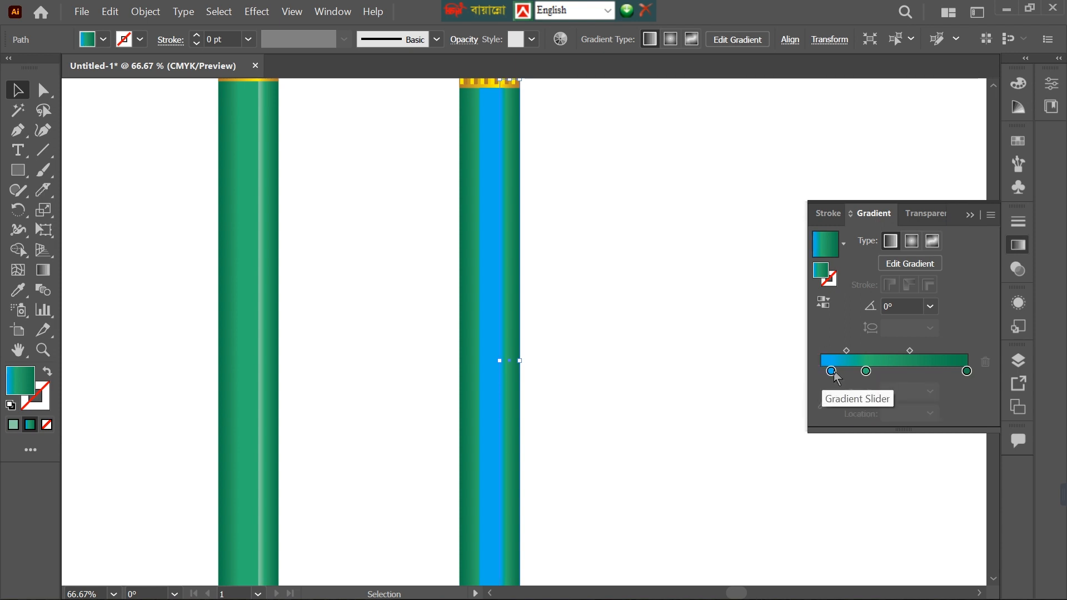
left_click_drag(831, 372, 860, 412)
left_click_drag(843, 373, 936, 388)
left_click_drag(856, 373, 955, 412)
left_click(913, 371)
left_click_drag(914, 372, 967, 371)
double_click(962, 371)
key("Escape")
Darken the end stop of the right strip's blue gradient to 61% brightness.
double_click(967, 372)
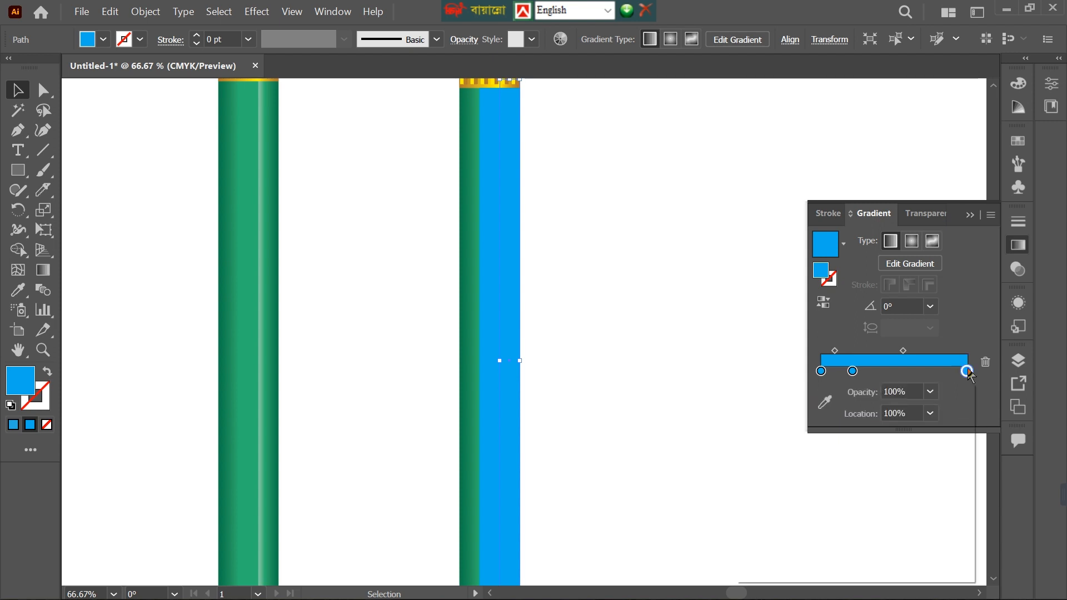
left_click(880, 487)
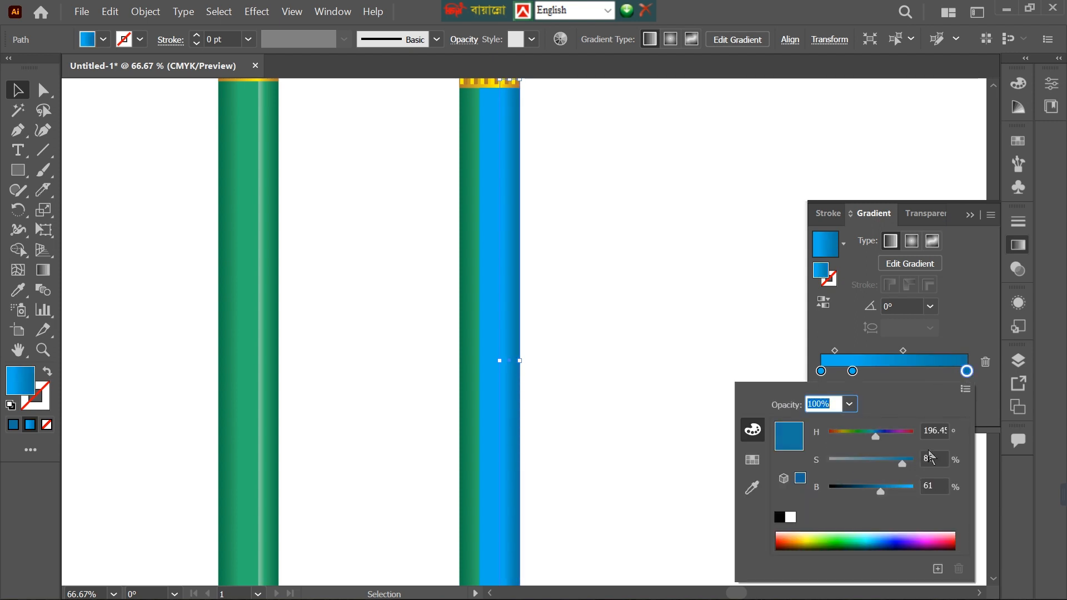
left_click(721, 365)
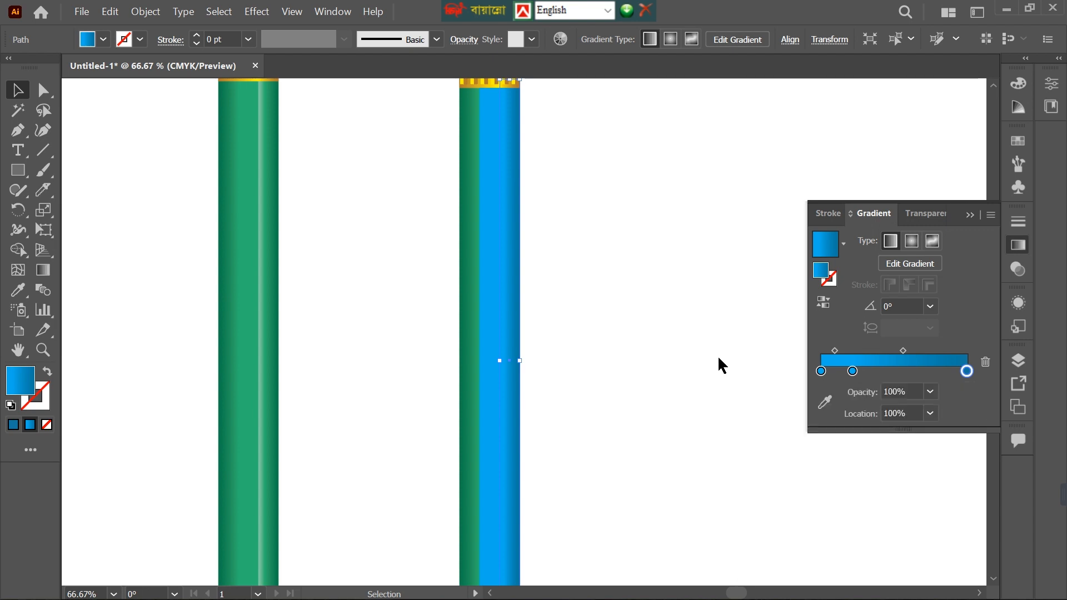
Set the right strip's start stop to 8% saturation for a pale highlight and move the middle blue stop to about 27%.
left_click_drag(854, 378, 964, 401)
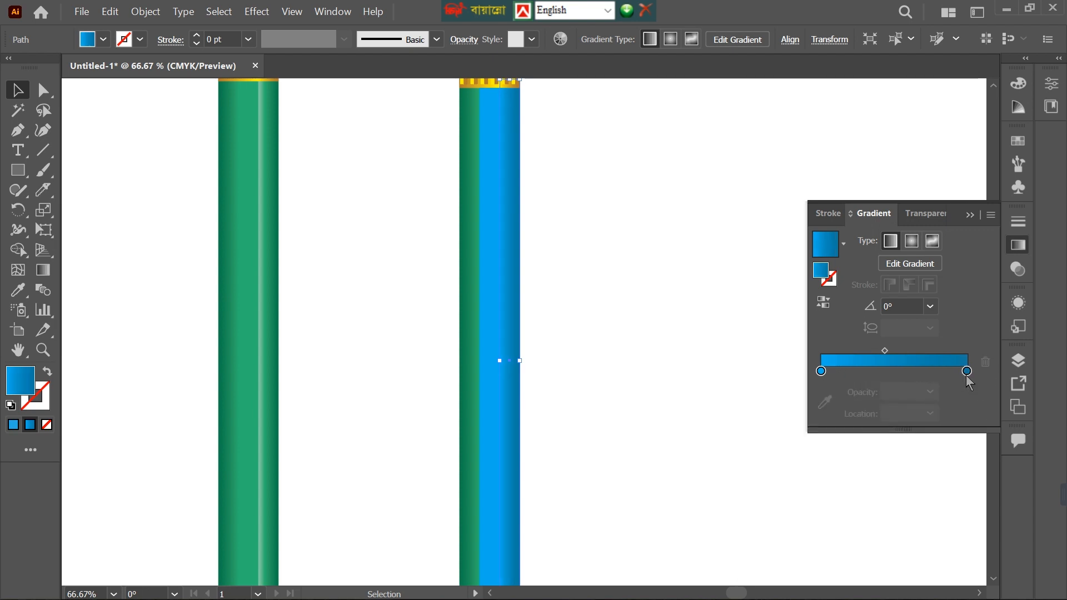
key("ctrl+z")
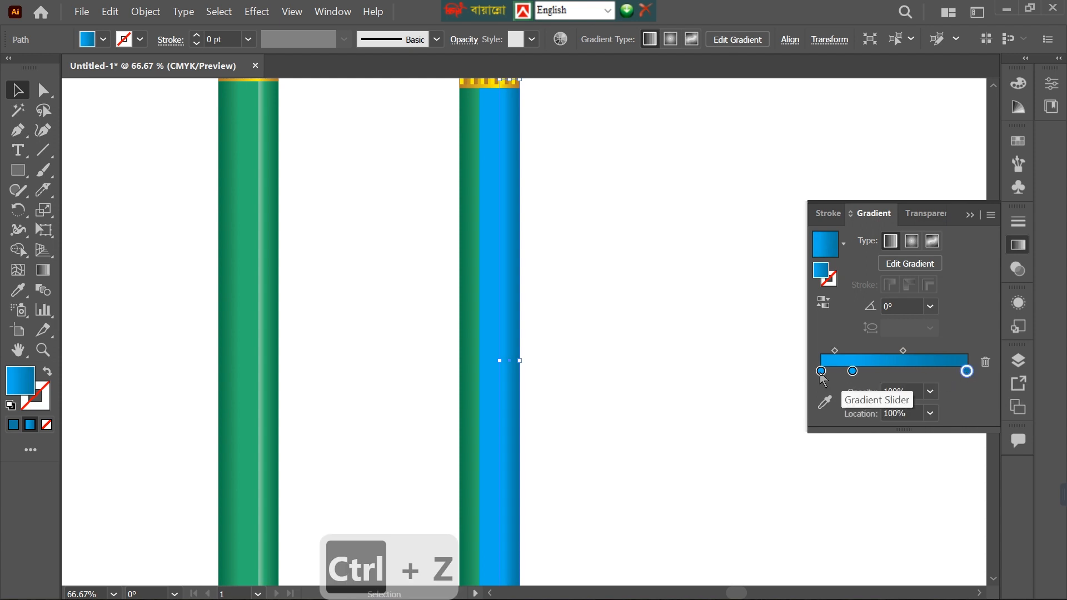
left_click(821, 371)
double_click(821, 371)
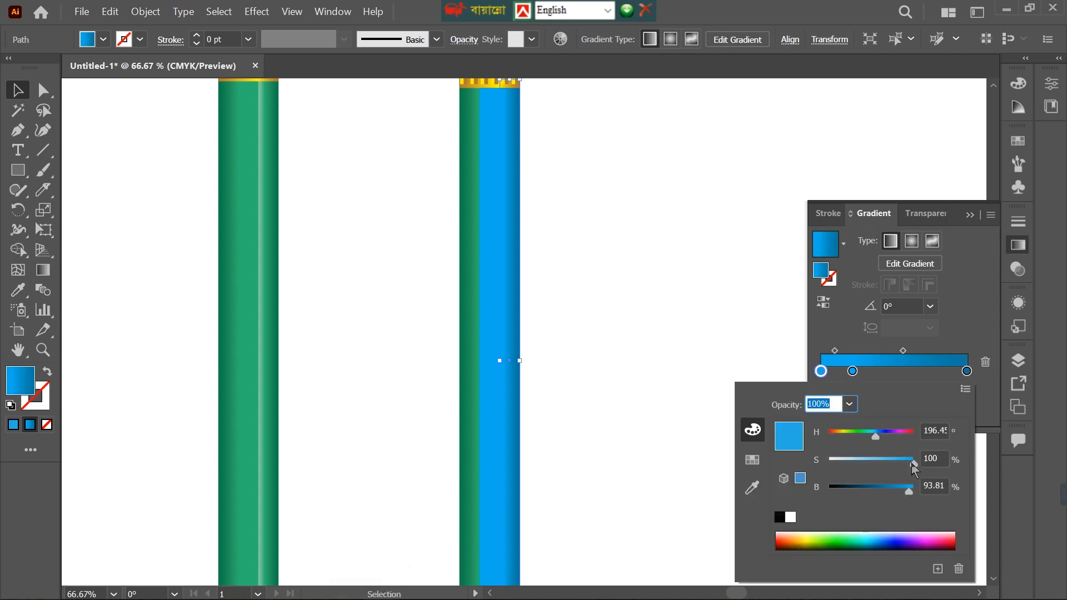
left_click_drag(912, 464, 838, 466)
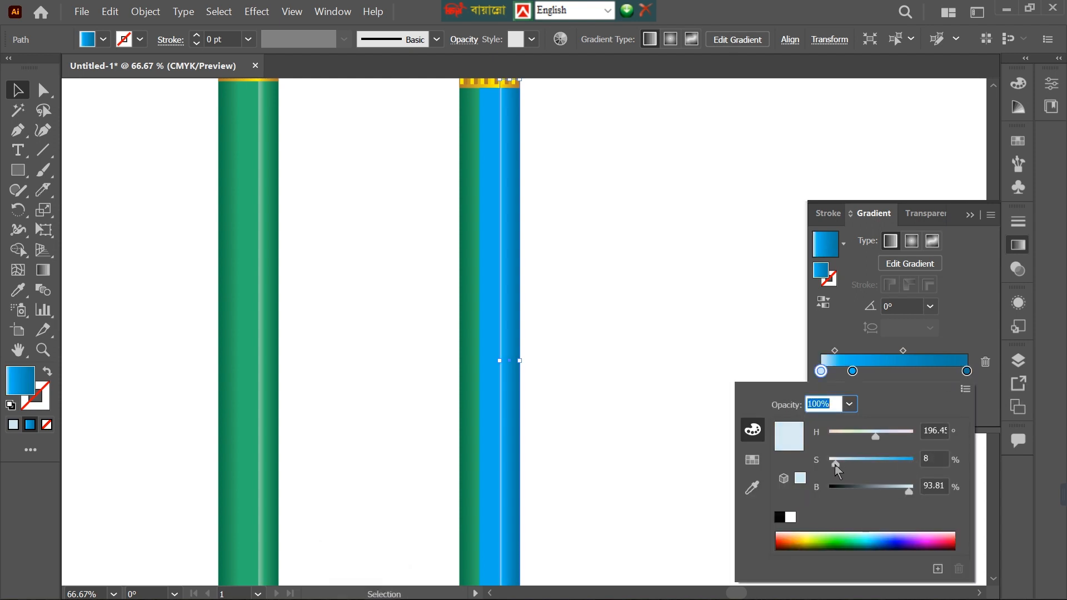
left_click(852, 371)
left_click_drag(853, 371, 861, 371)
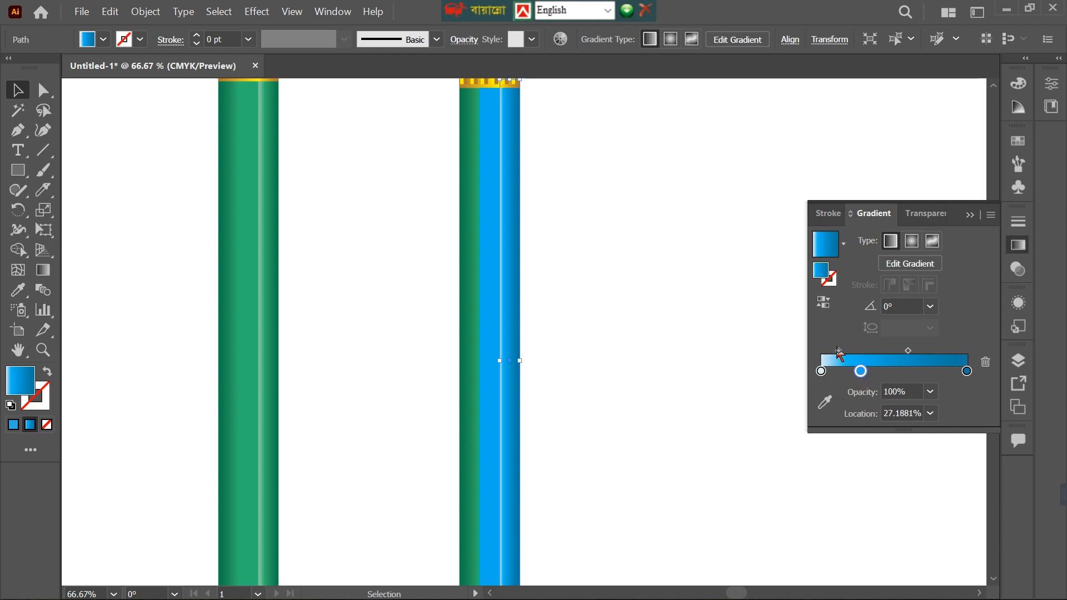
Copy the blue gradient onto the left body strip, remove its pale highlight stop and move the bright blue stop to 0%.
left_click(470, 394)
key("i")
left_click(507, 295)
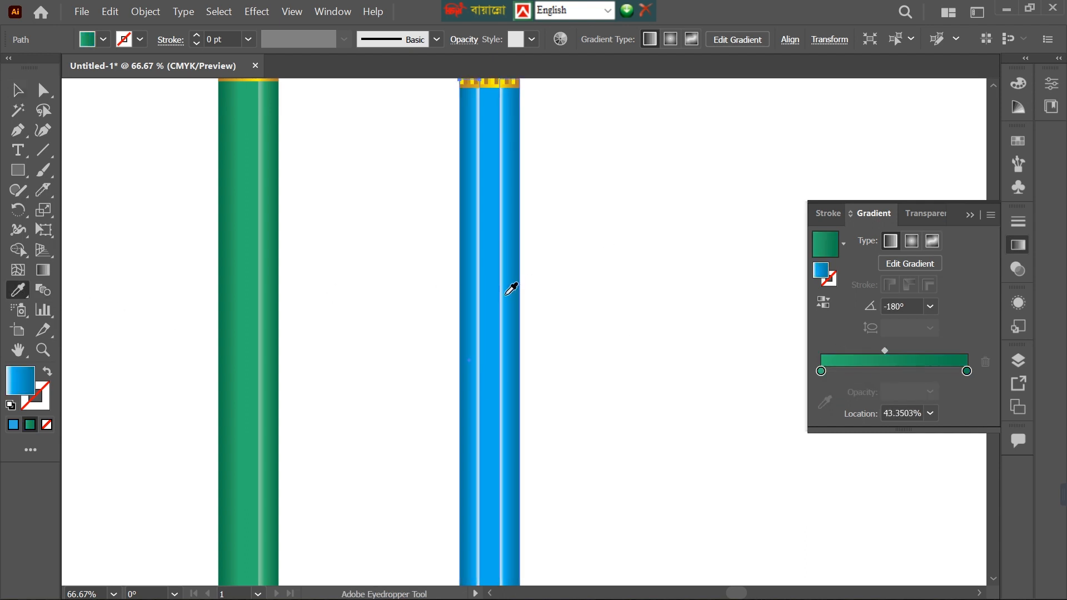
left_click_drag(821, 372, 823, 404)
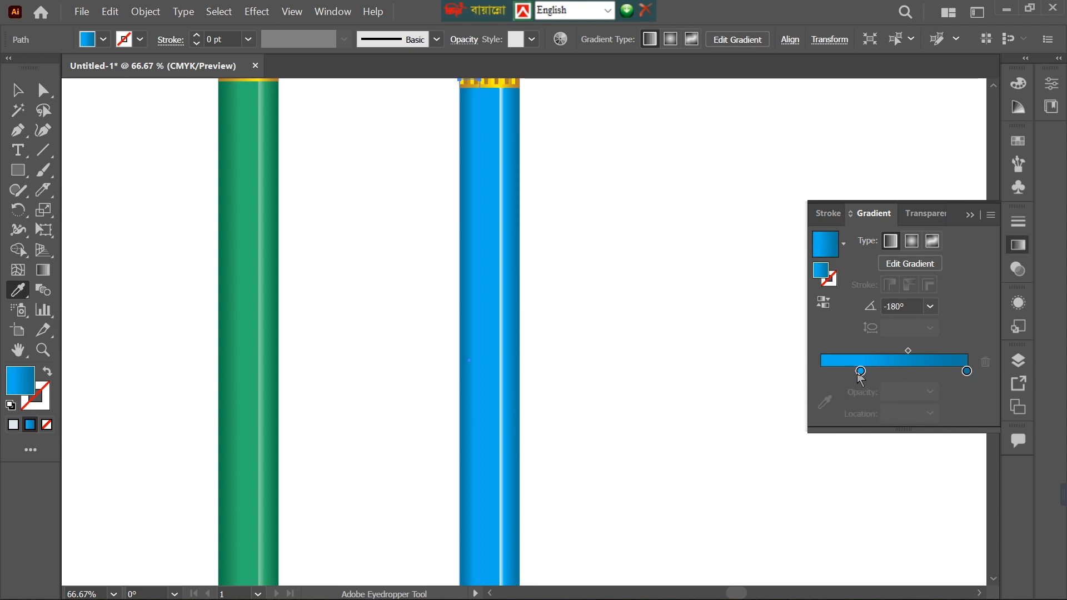
left_click_drag(860, 372, 812, 375)
scroll(459, 388, "up", 3)
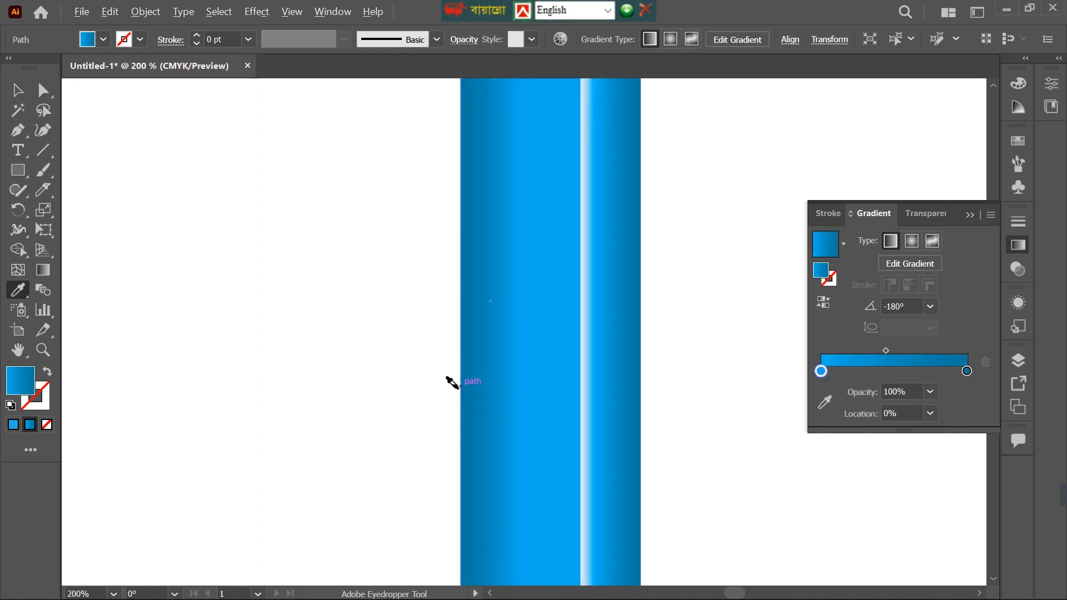
Redraw the left strip's gradient at 180° with the dark blue at the outer edge, and deselect to review both pencils.
left_click(44, 276)
left_click(460, 301)
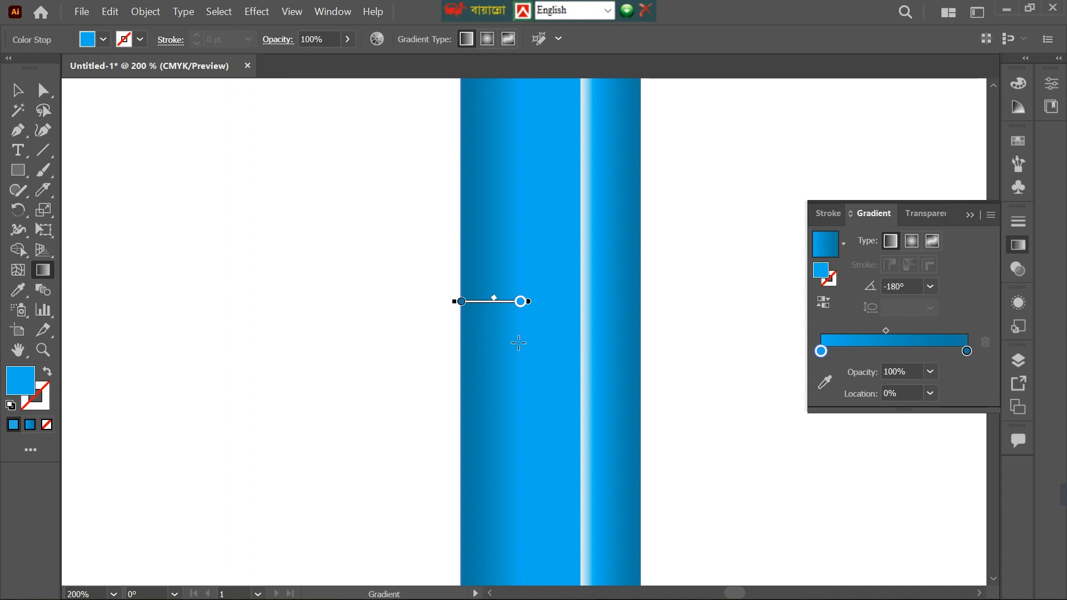
mouse_move(521, 345)
left_mouse_down()
mouse_move(430, 347)
mouse_move(466, 345)
left_mouse_up()
key("ctrl+0")
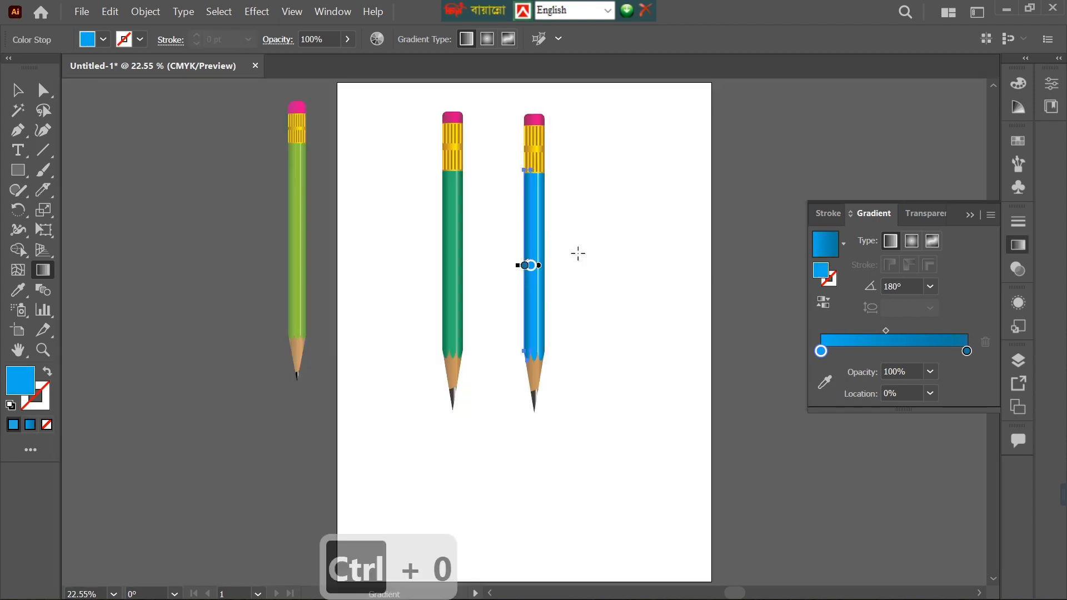
key("v")
left_click(619, 189)
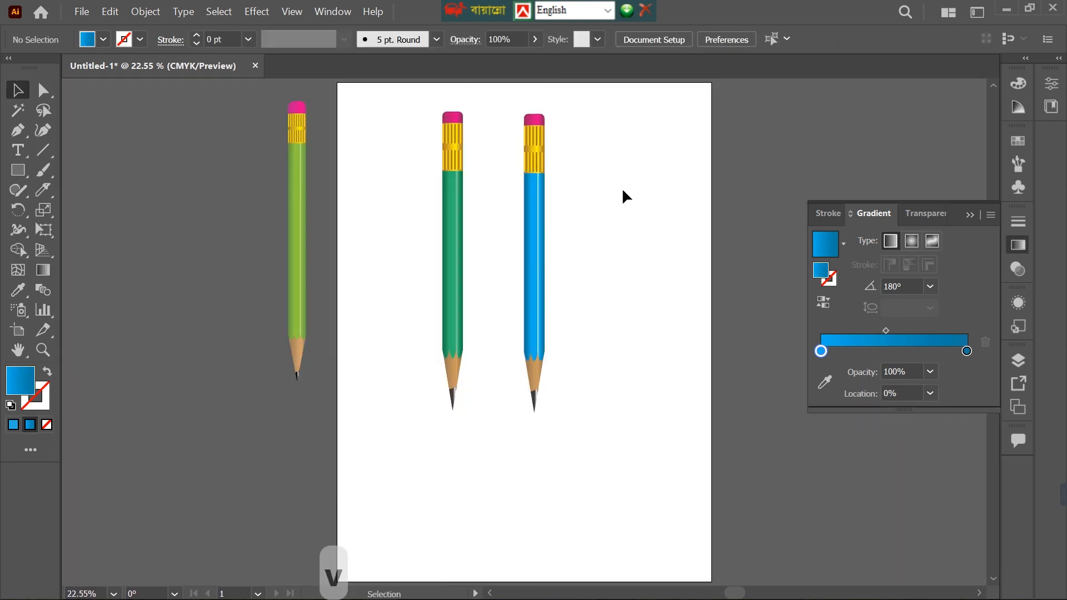
scroll(654, 261, "up", 1)
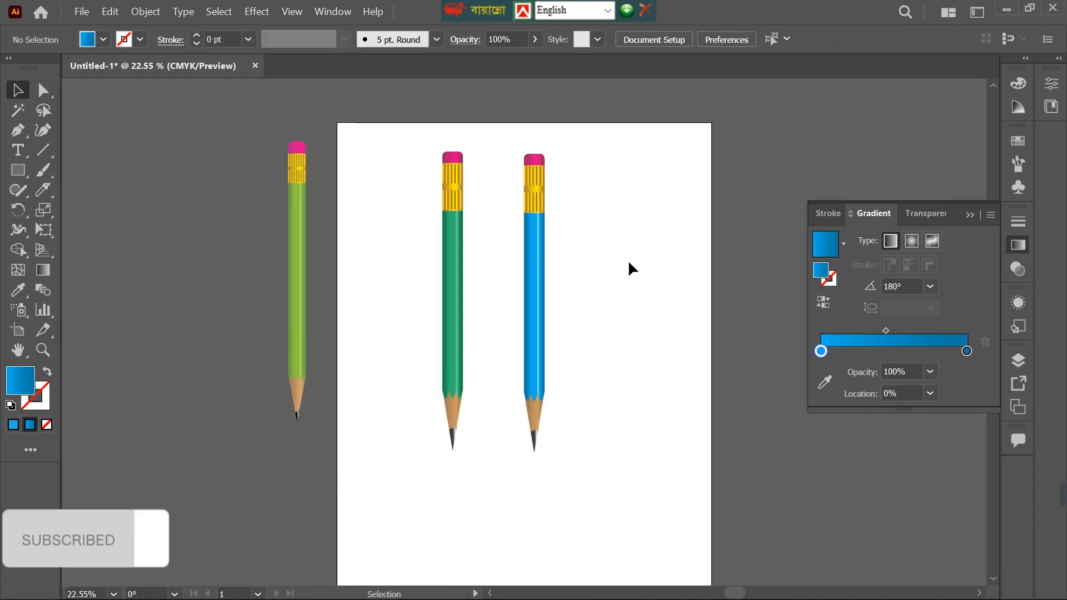